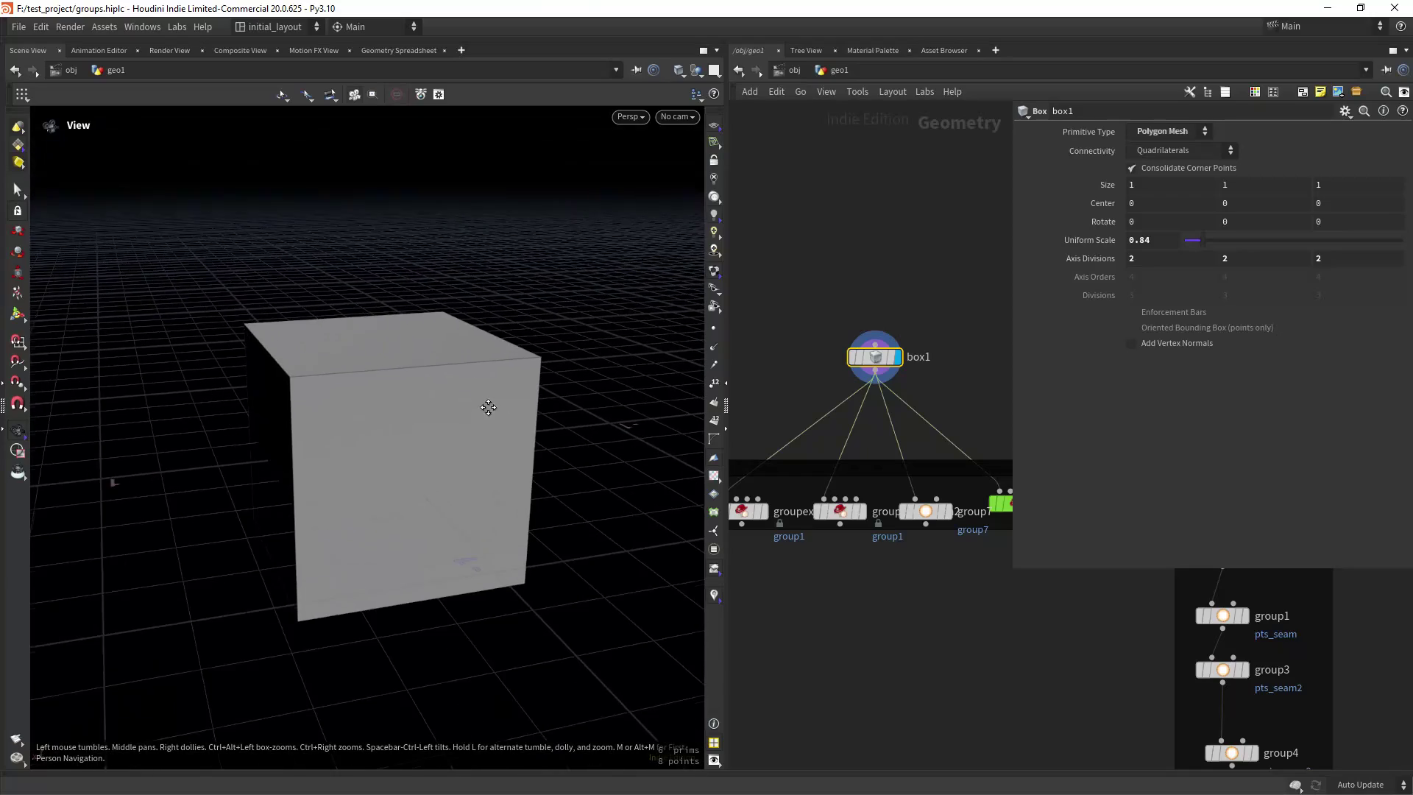
- Display the groupexpression1 node and examine how its VEXpression groups the box's faces
scroll(471, 431, up, 2)
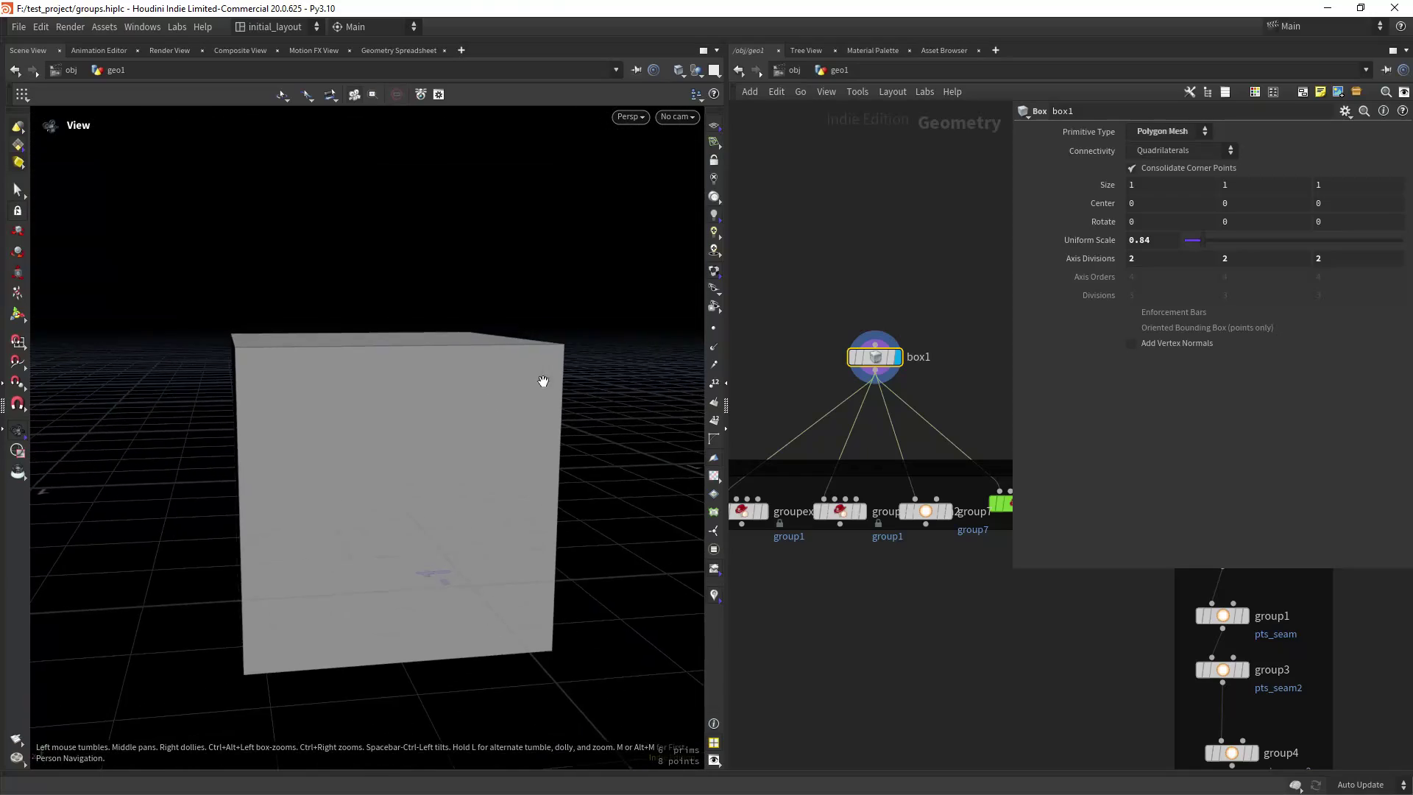
scroll(543, 382, down, 2)
middle_drag(778, 381, 821, 324)
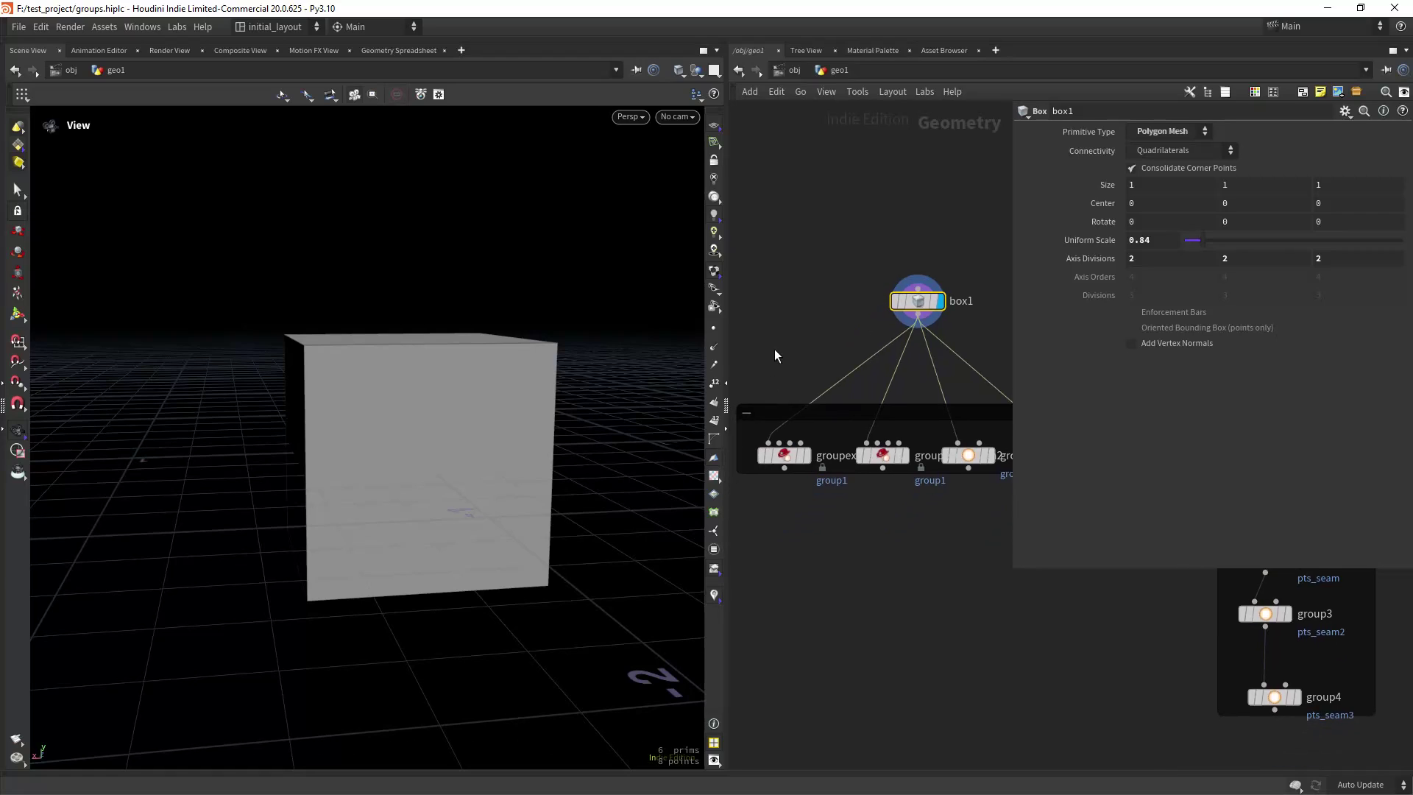
click(785, 456)
drag(643, 381, 503, 463)
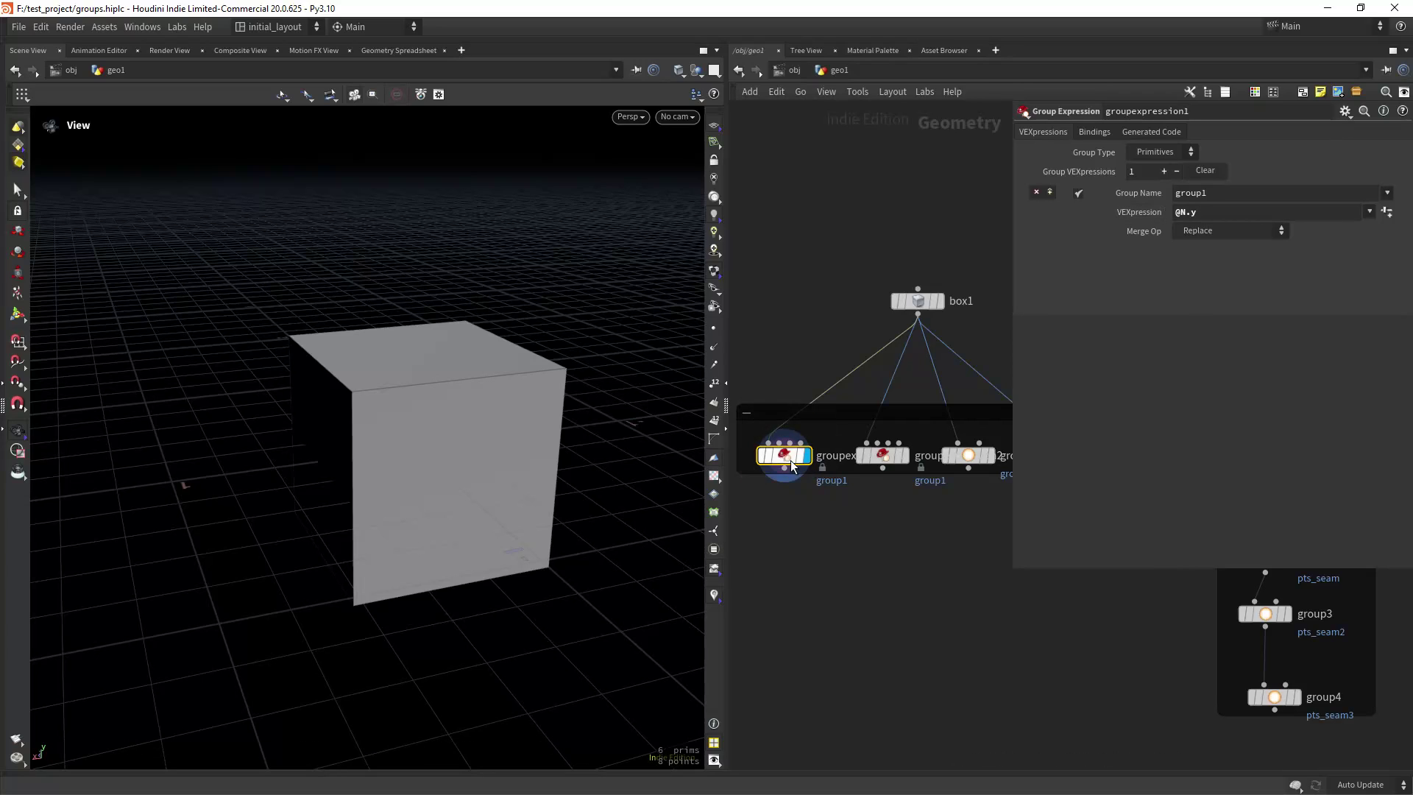
click(1208, 212)
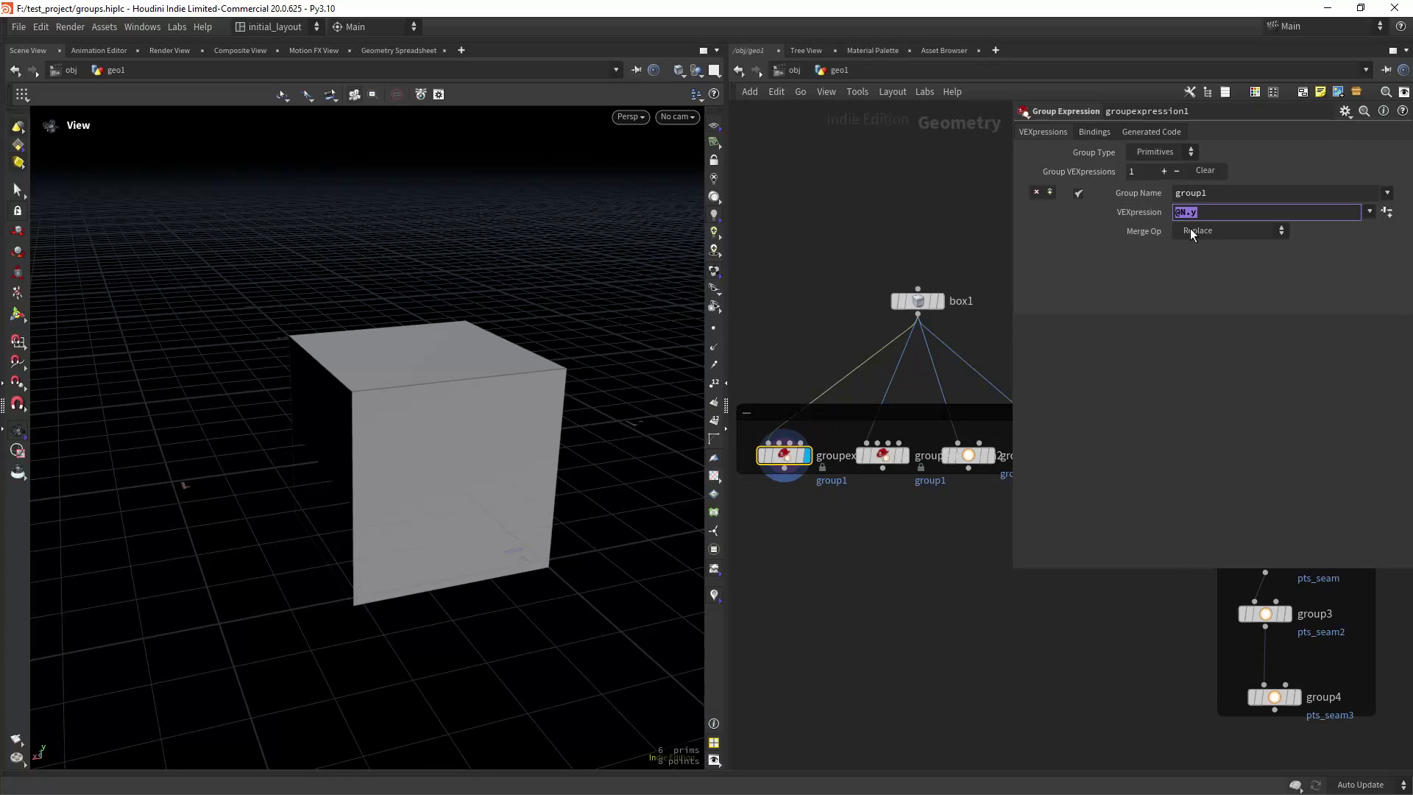
scroll(522, 494, down, 1)
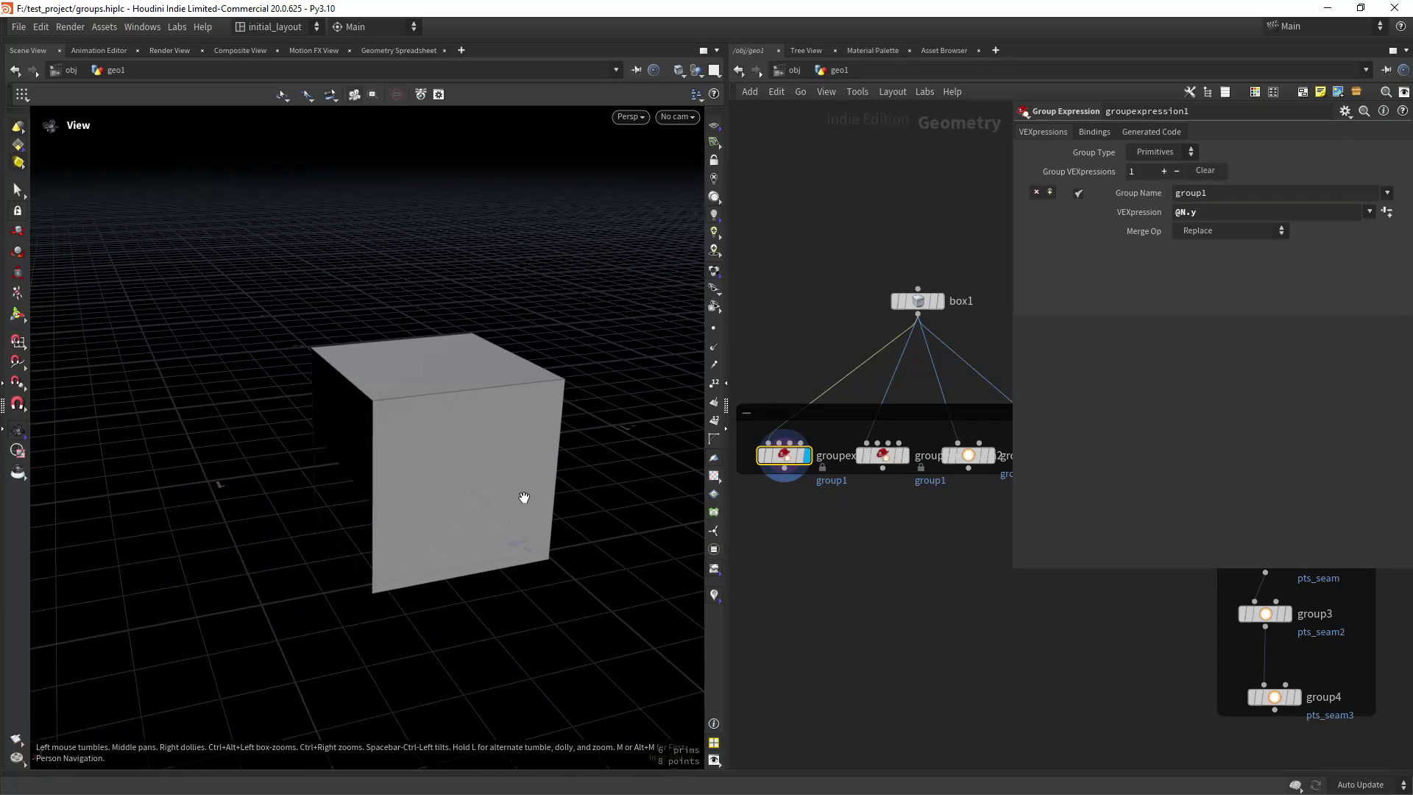
middle_drag(521, 493, 517, 504)
- Reduce the uniform scale of box1 to 0.47
click(917, 302)
mouse_move(1203, 246)
mouse_down()
mouse_move(1214, 246)
mouse_move(1194, 245)
mouse_up()
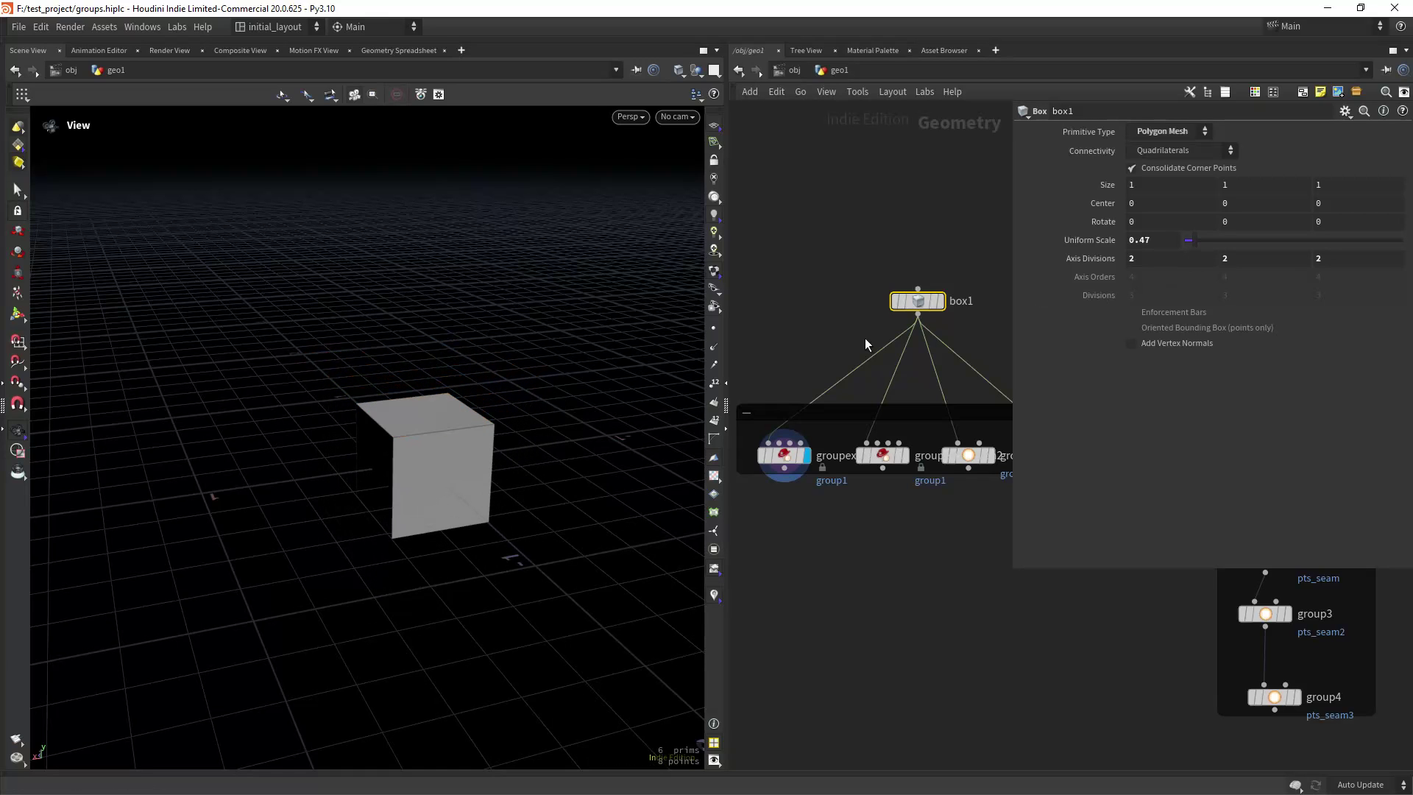
drag(498, 413, 545, 409)
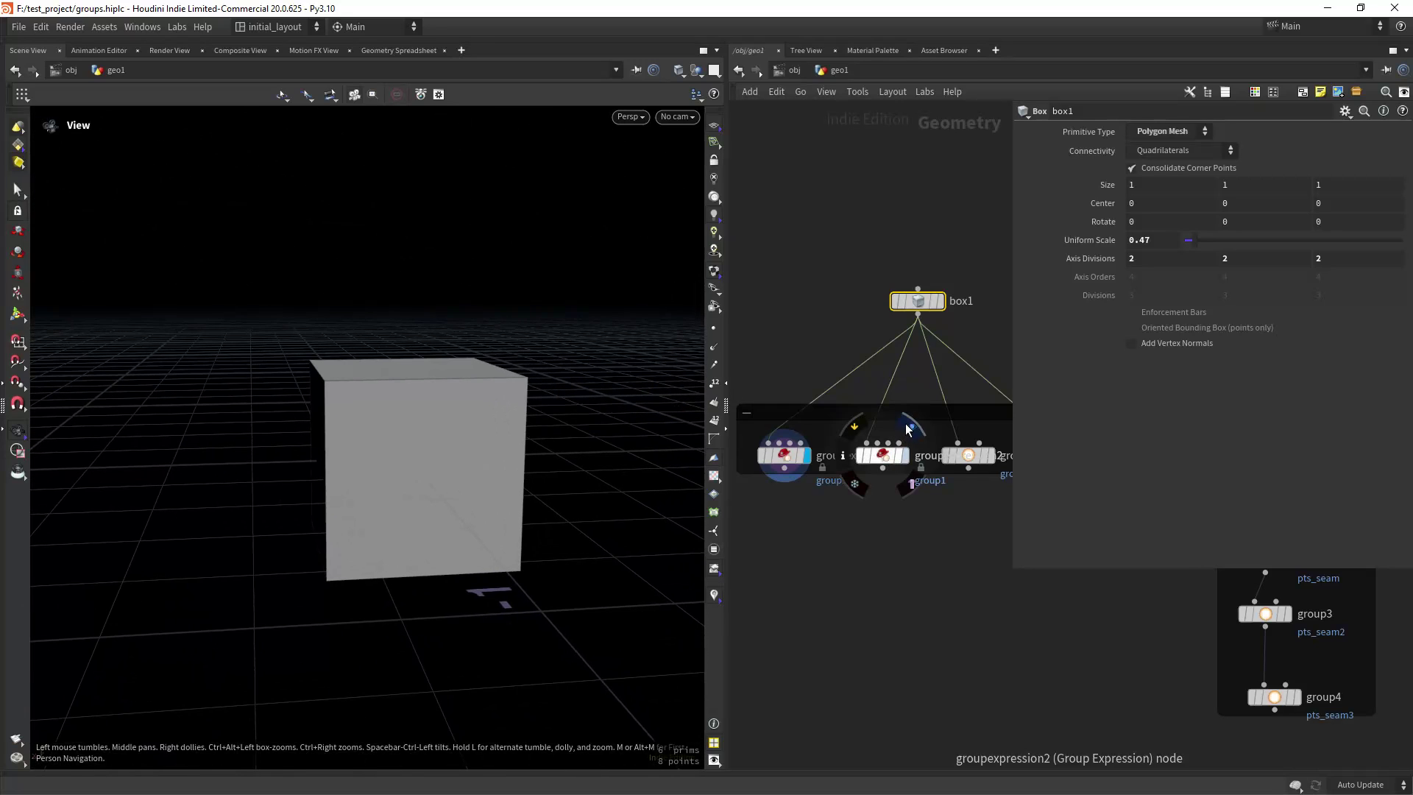
- Display the groupexpression2 node and examine which box faces its VEXpression groups
click(904, 456)
click(879, 455)
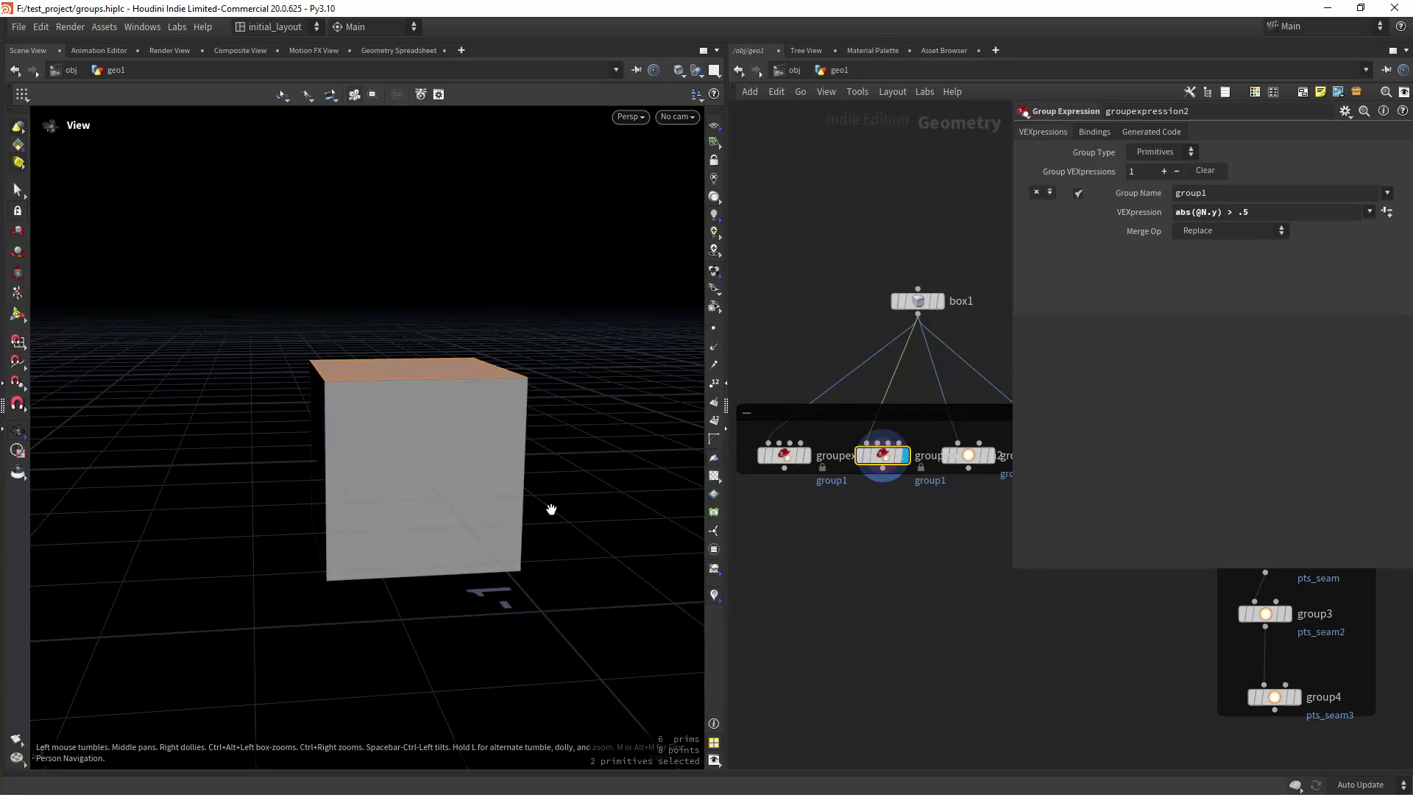
drag(551, 510, 581, 486)
drag(513, 558, 511, 523)
- Set the uniform scale of box1 to 0.41
click(918, 301)
drag(1196, 245, 1188, 246)
- Display the group7 node and examine its Keep by Normals settings and the grouped box faces
middle_drag(1003, 456, 849, 445)
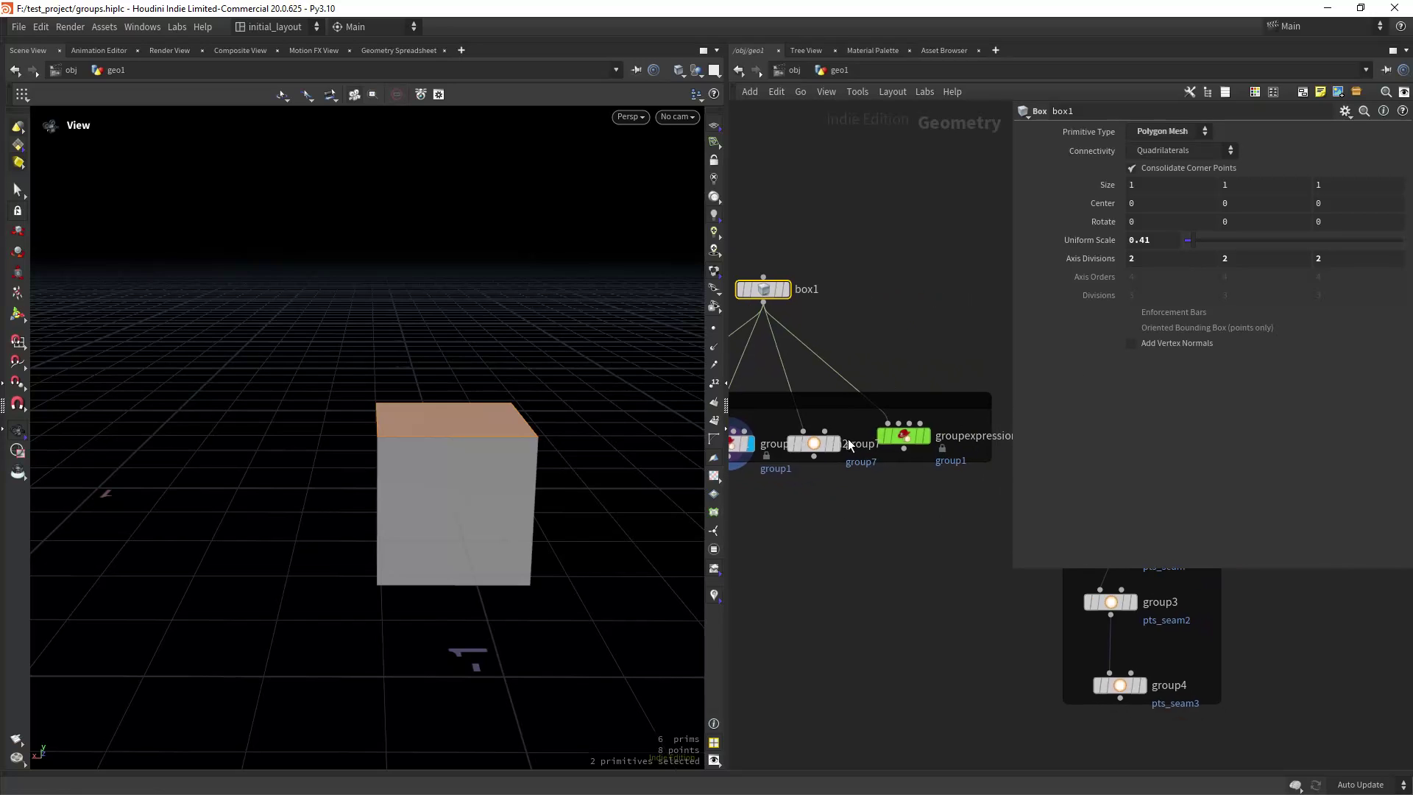
click(842, 416)
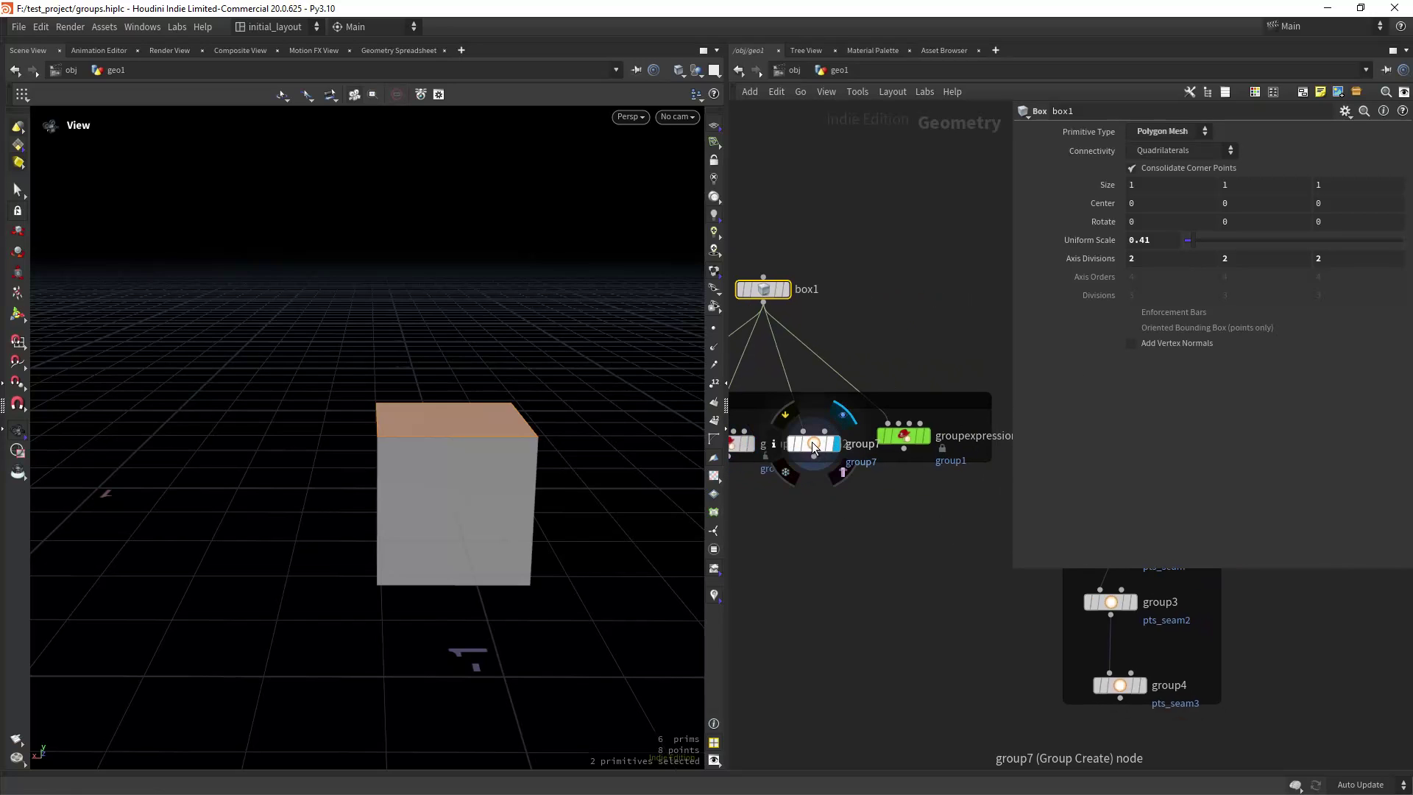
click(813, 444)
drag(464, 498, 516, 486)
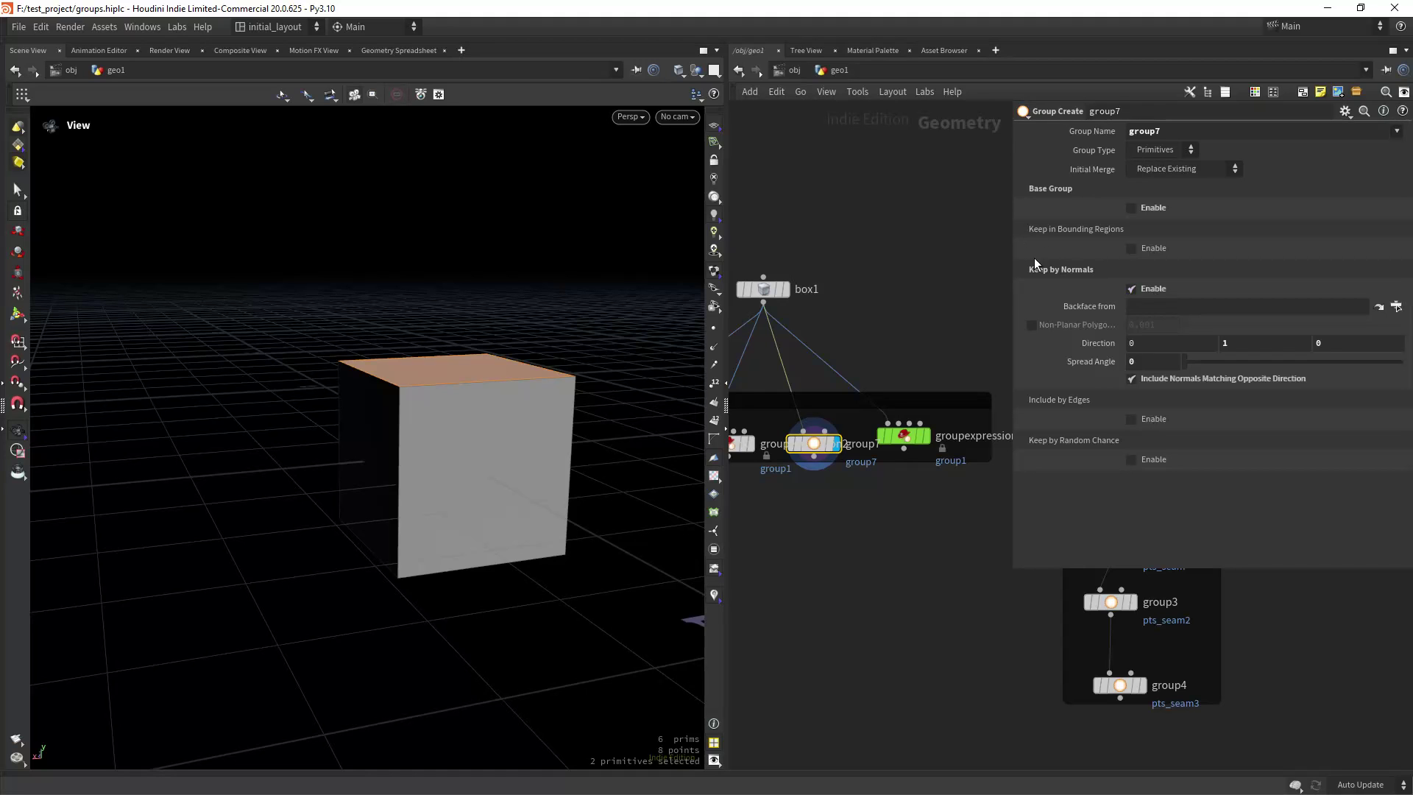
click(1144, 286)
click(1149, 290)
drag(495, 479, 527, 495)
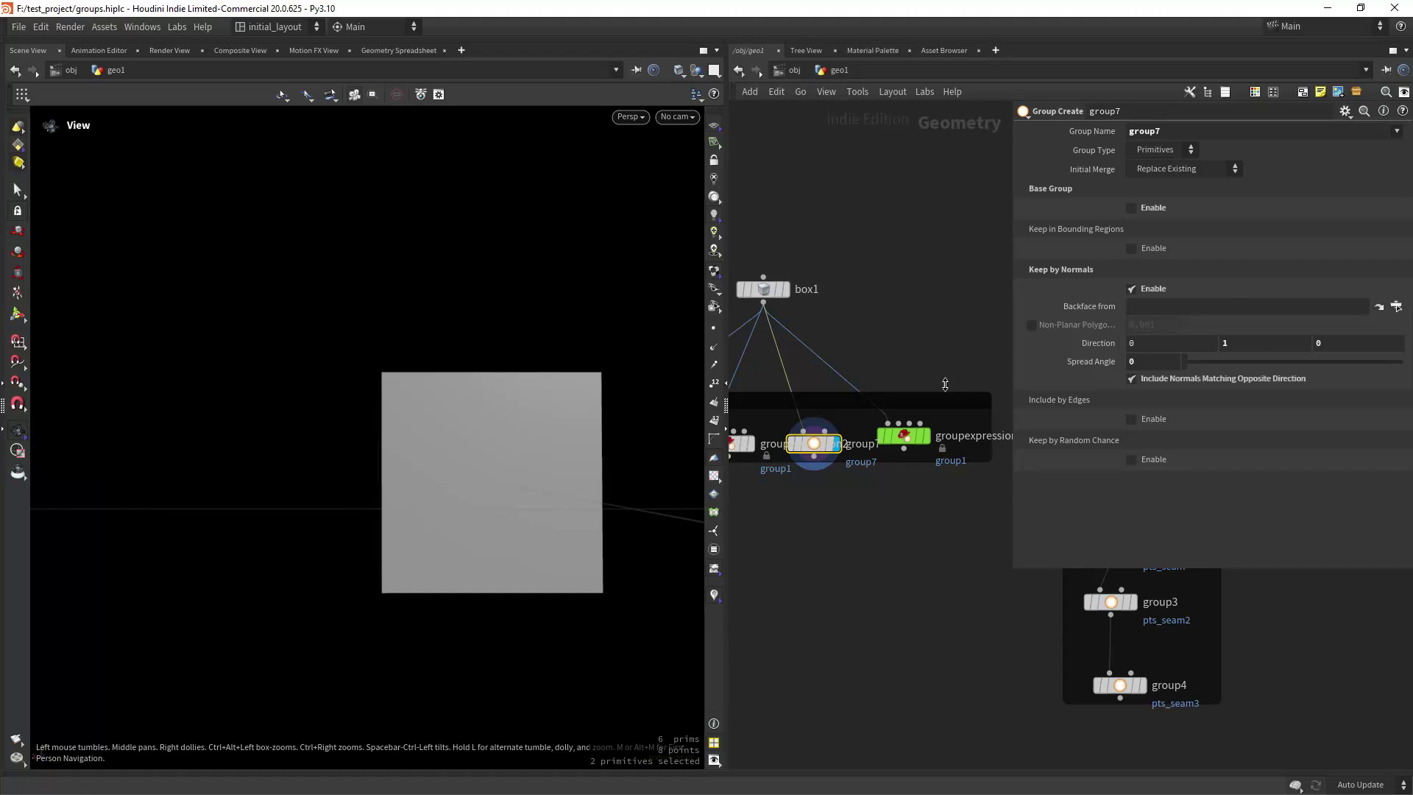
- Turn Include Normals Matching Opposite Direction off and back on in group7 to compare the grouped faces
drag(1246, 344, 1171, 370)
key(Return)
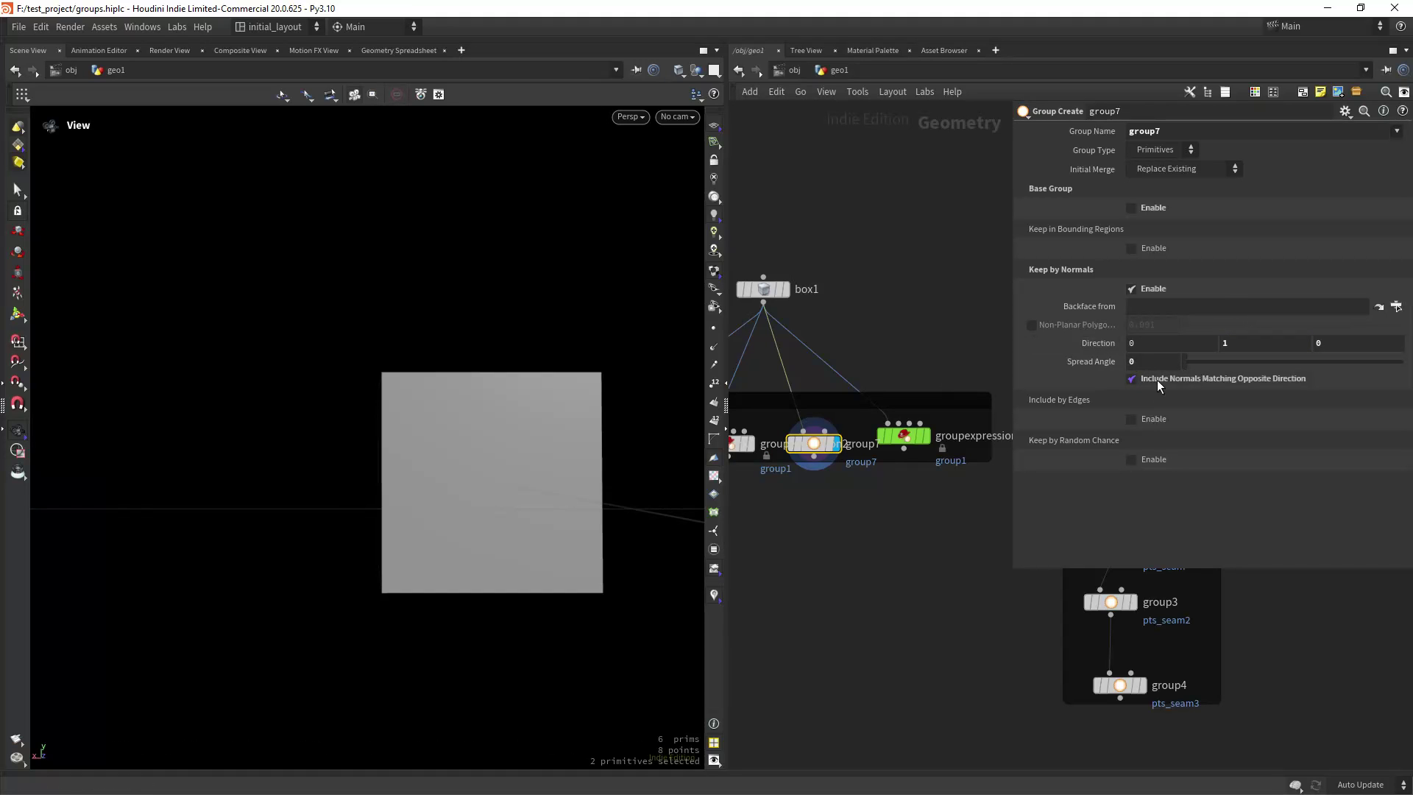
click(1172, 381)
drag(568, 479, 540, 431)
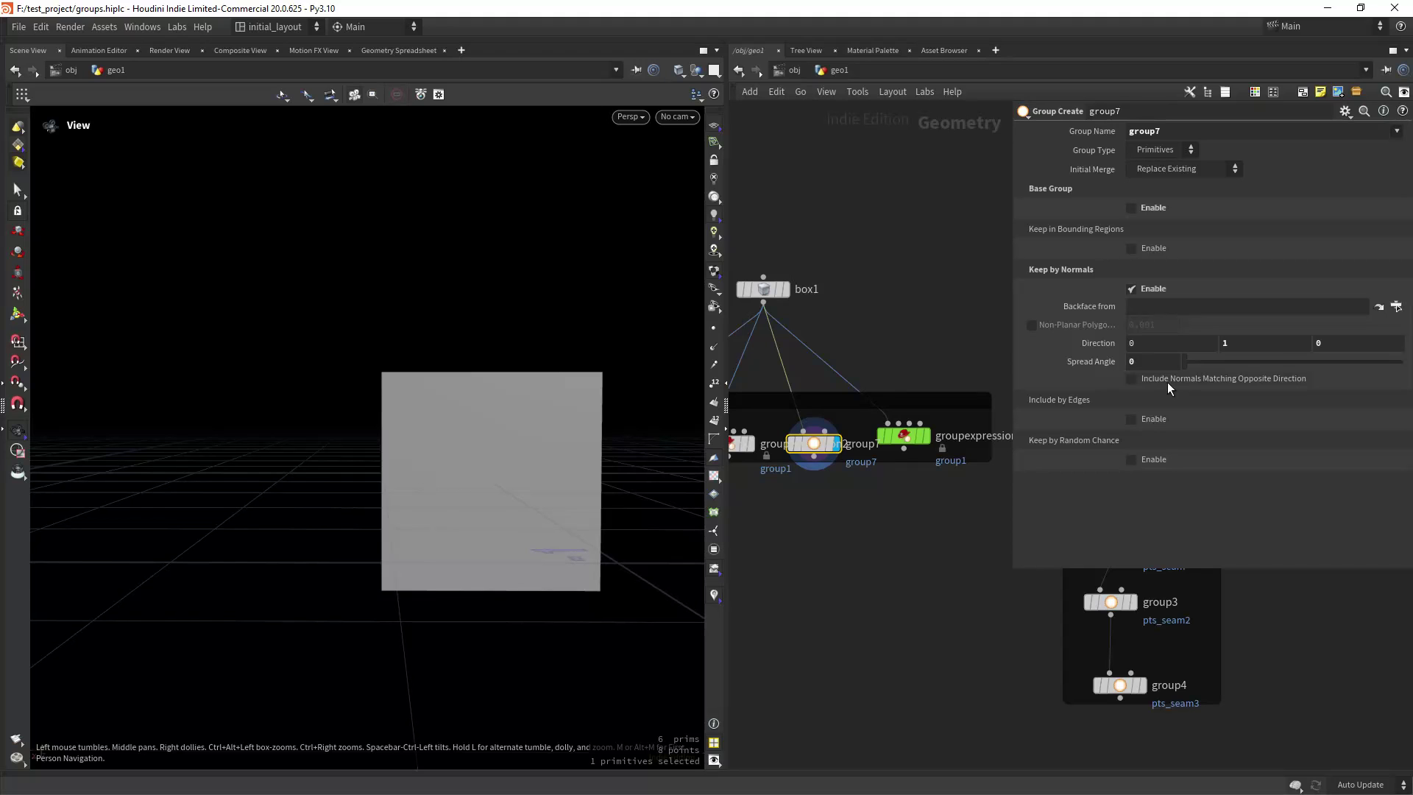
click(1219, 383)
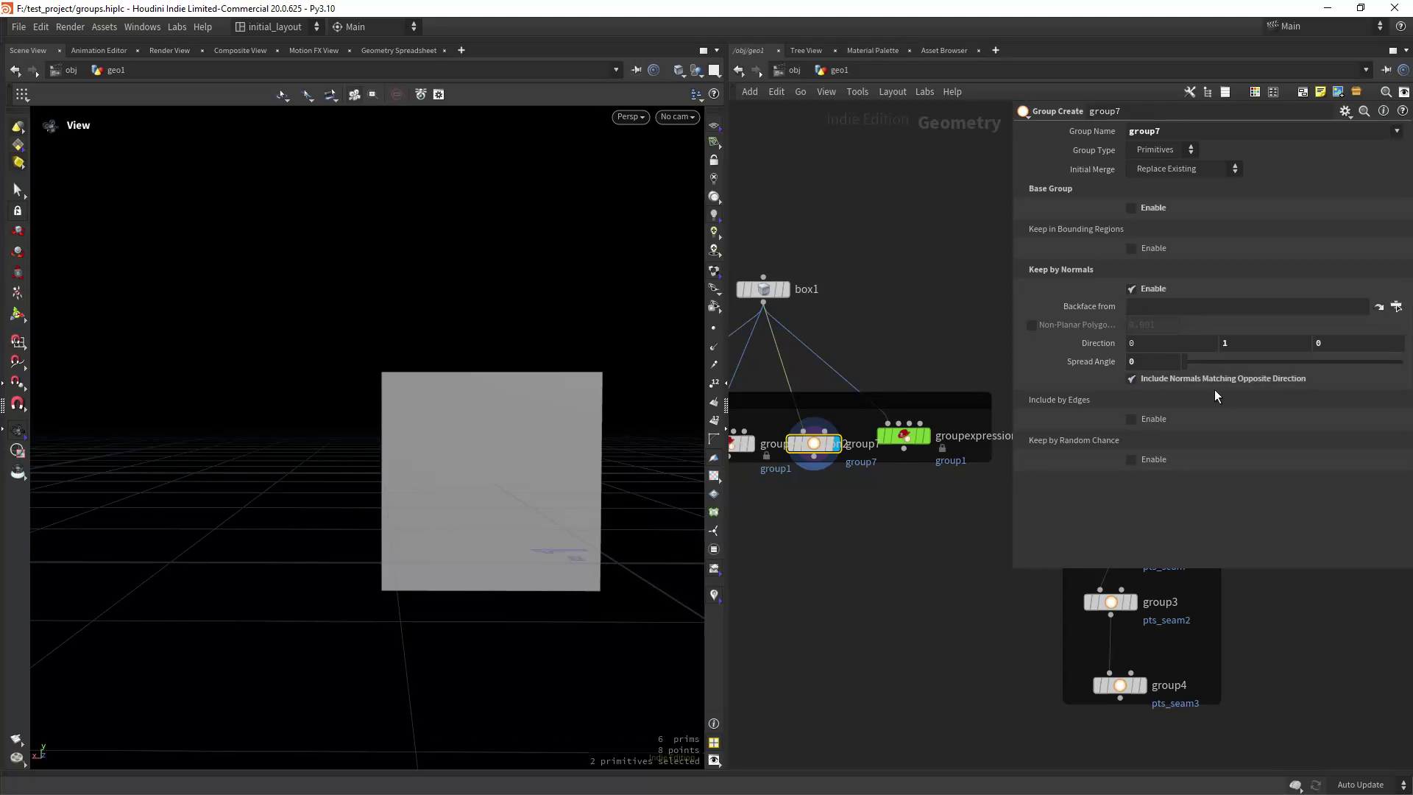
drag(490, 530, 515, 502)
- Display the groupexpression3 node and examine the comparison operator in its VEXpression and the grouped box faces
middle_drag(906, 498, 842, 506)
mouse_move(863, 444)
click(869, 416)
click(841, 446)
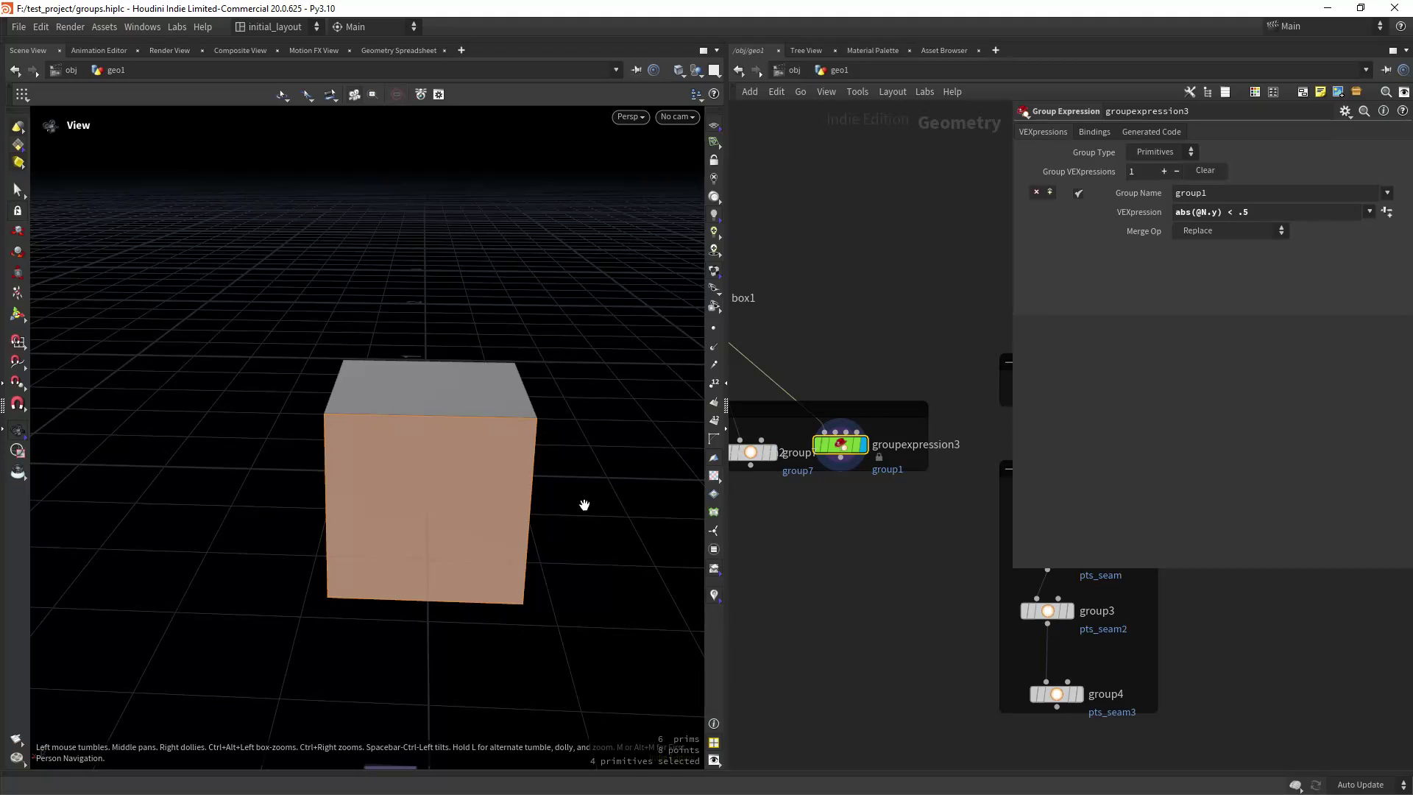
drag(522, 557, 395, 457)
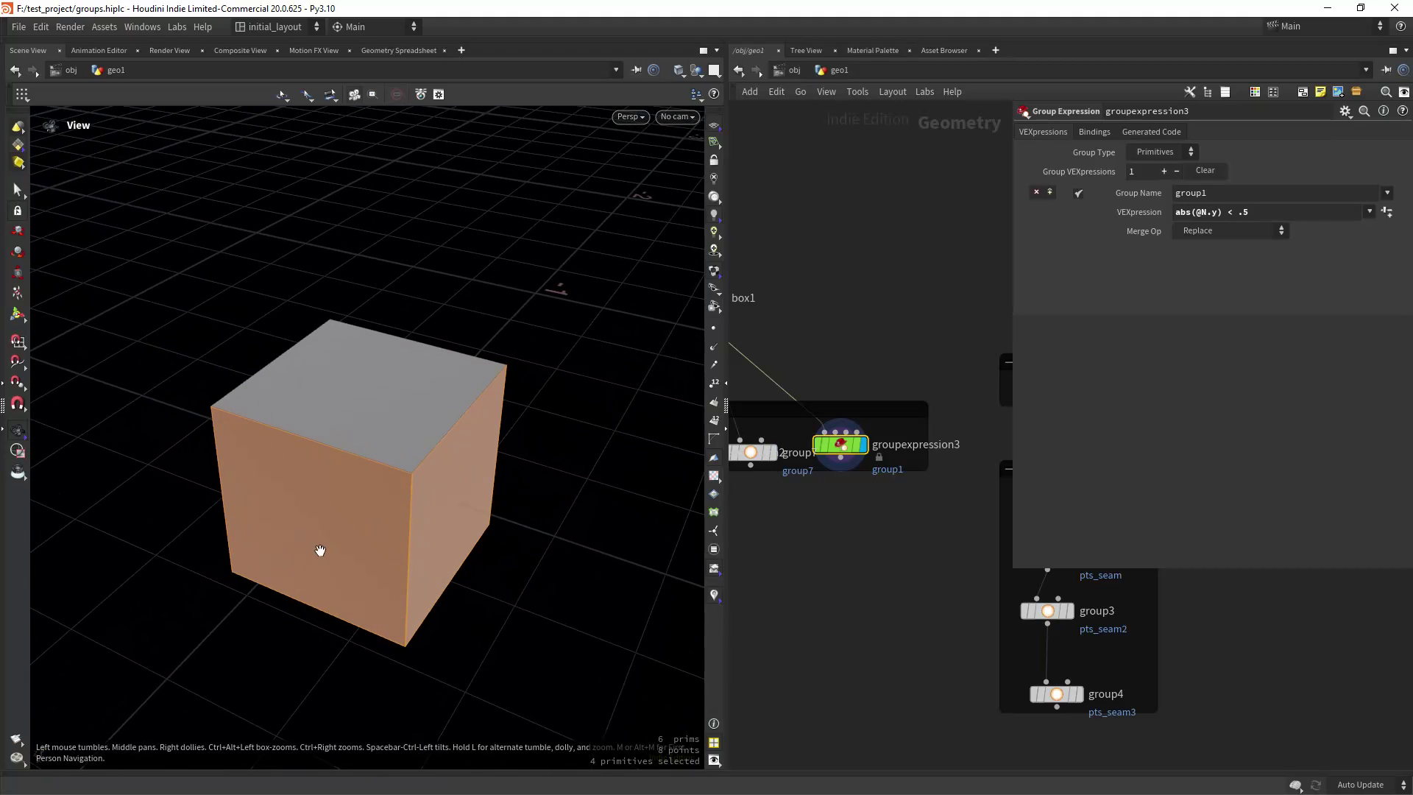
drag(522, 449, 473, 500)
right_drag(473, 501, 490, 486)
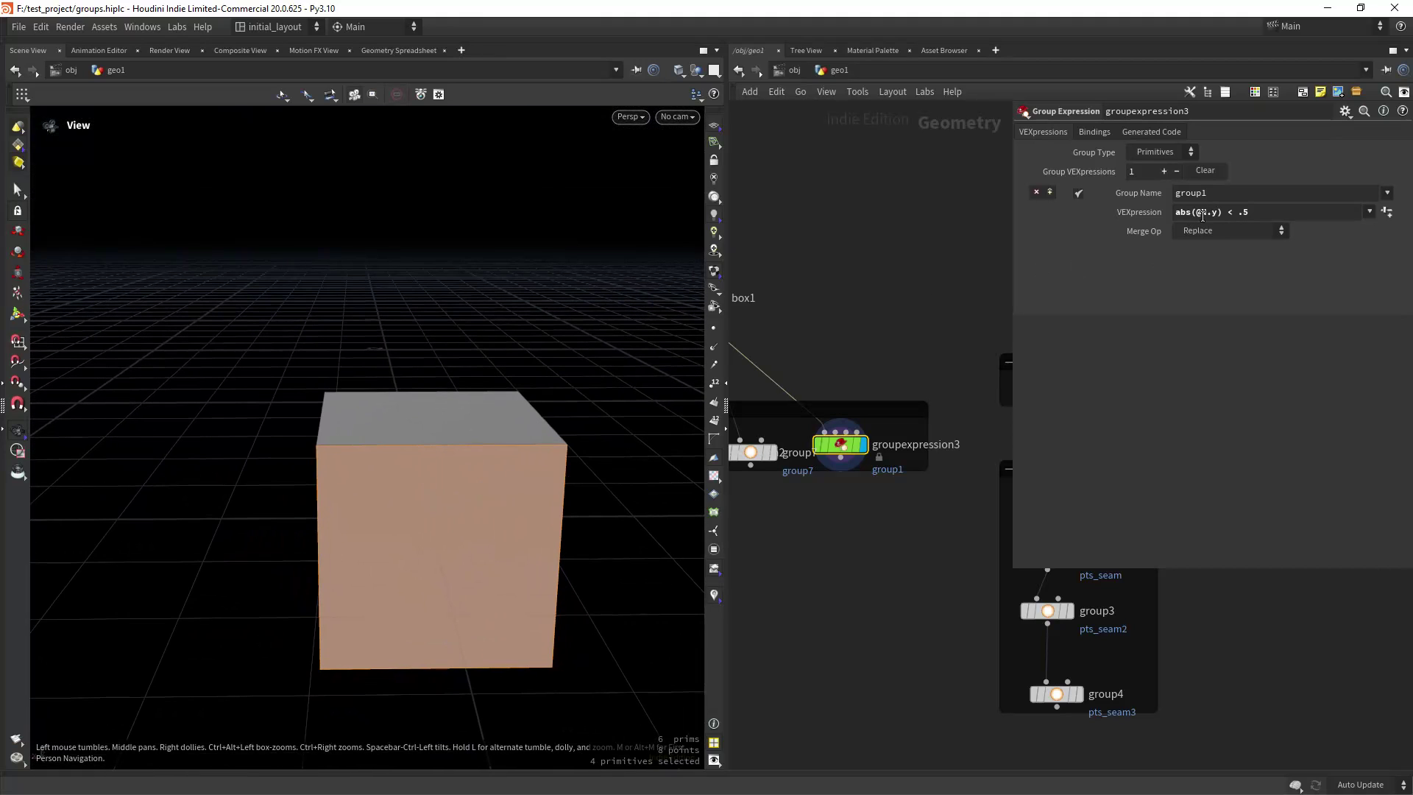
double_click(1231, 213)
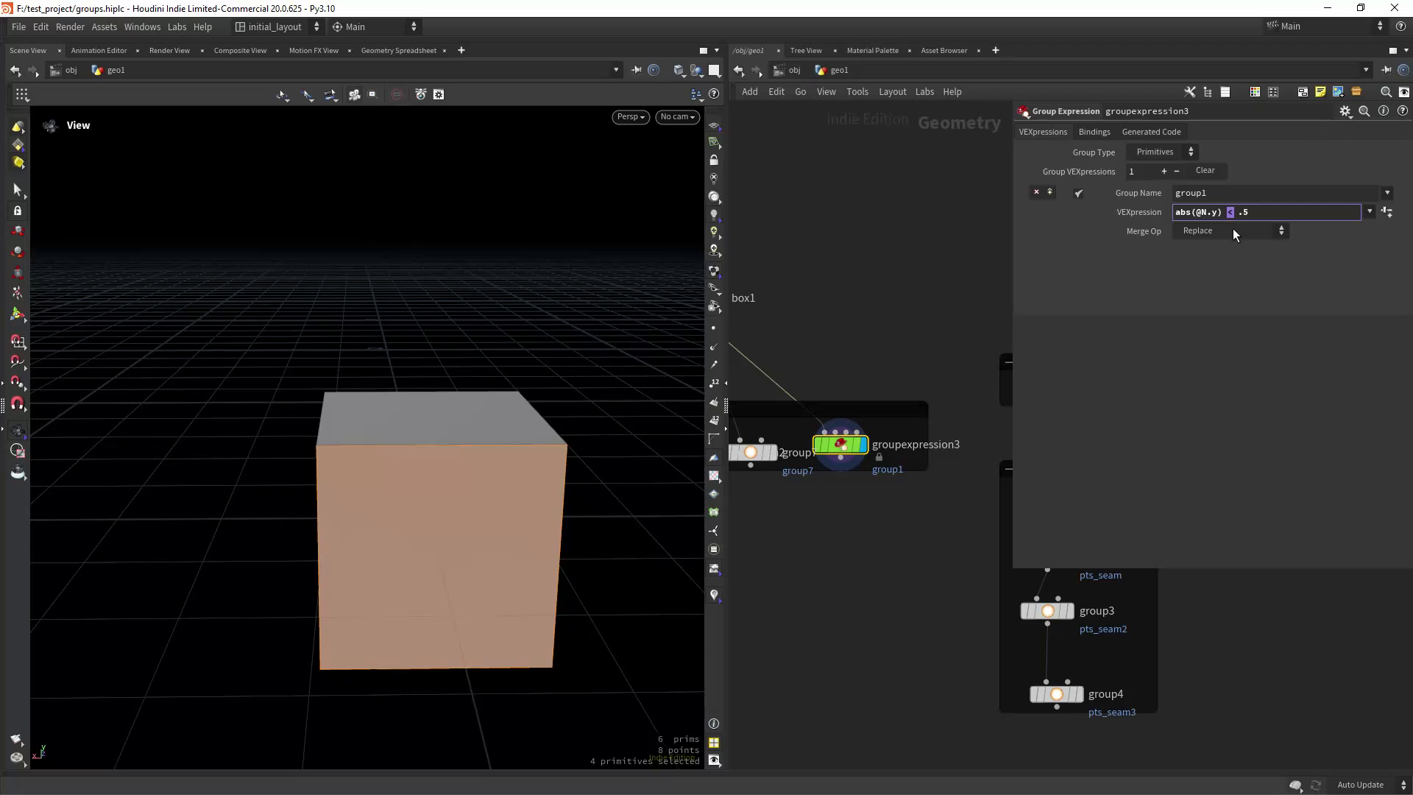
- Open the group7 parameters while groupexpression3 stays displayed, to compare the two grouping methods on the box
drag(512, 550, 746, 442)
middle_drag(801, 536, 872, 528)
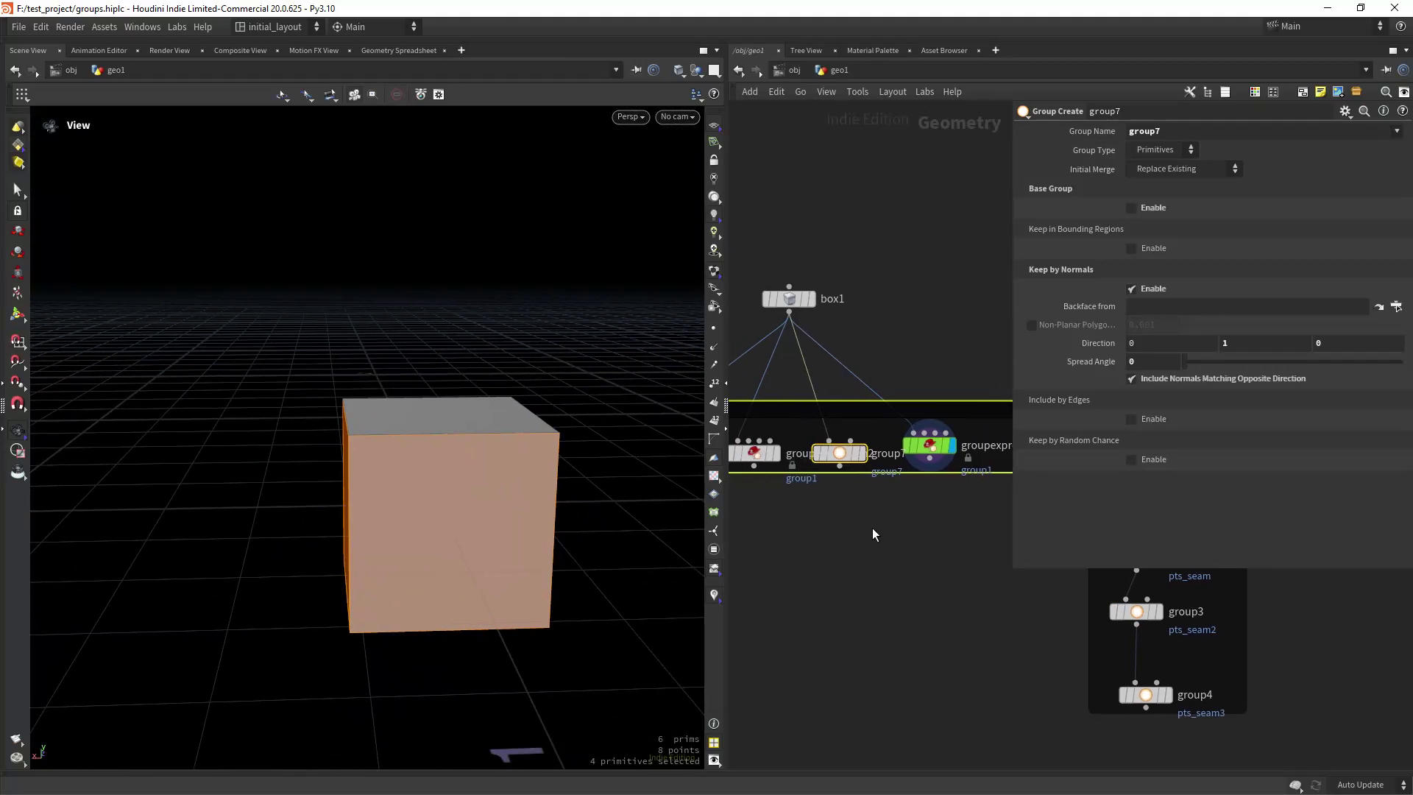
drag(568, 552, 525, 520)
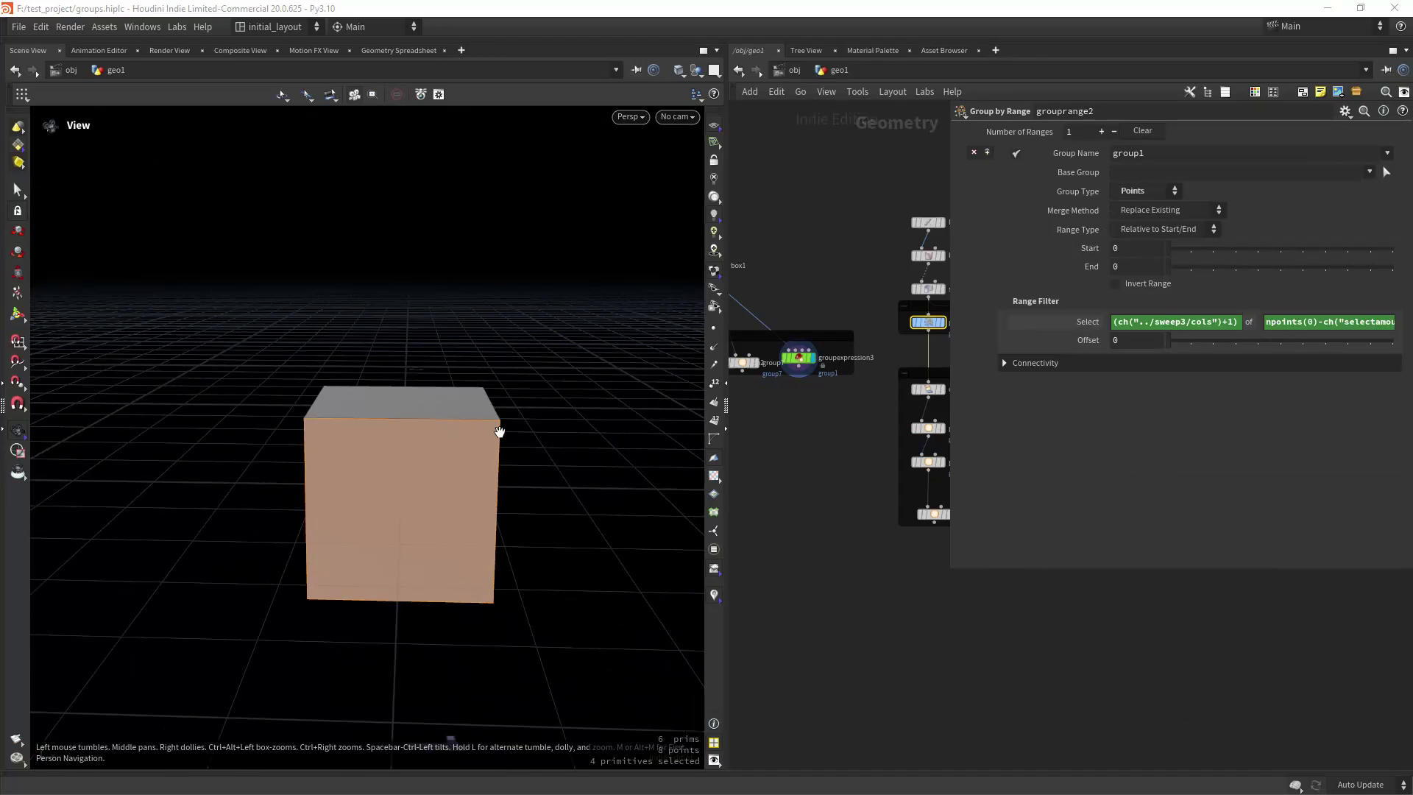
drag(496, 426, 451, 414)
- Display line2, bend3 and sweep3 in turn to examine how the curved ribbon is built
scroll(822, 410, up, 3)
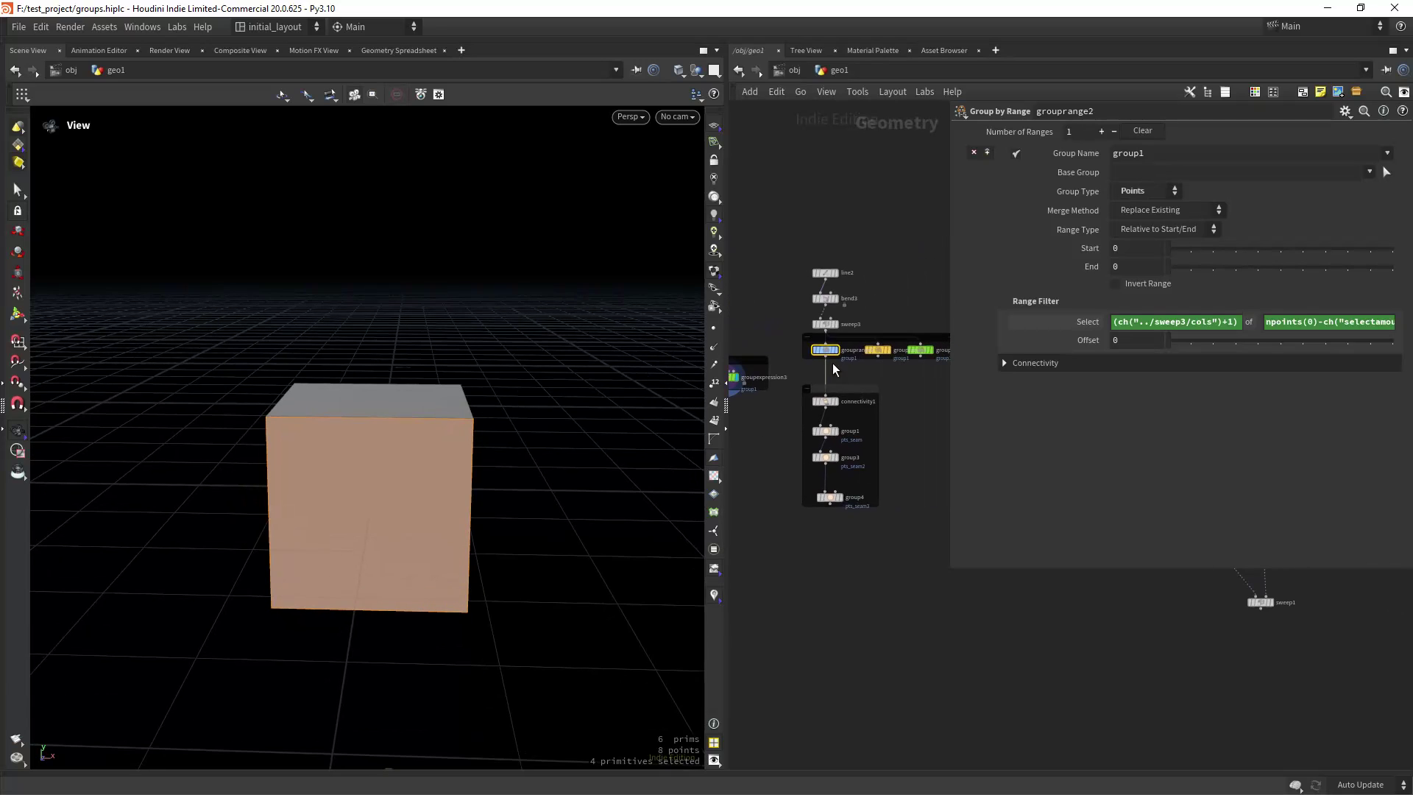
click(830, 286)
scroll(543, 414, down, 2)
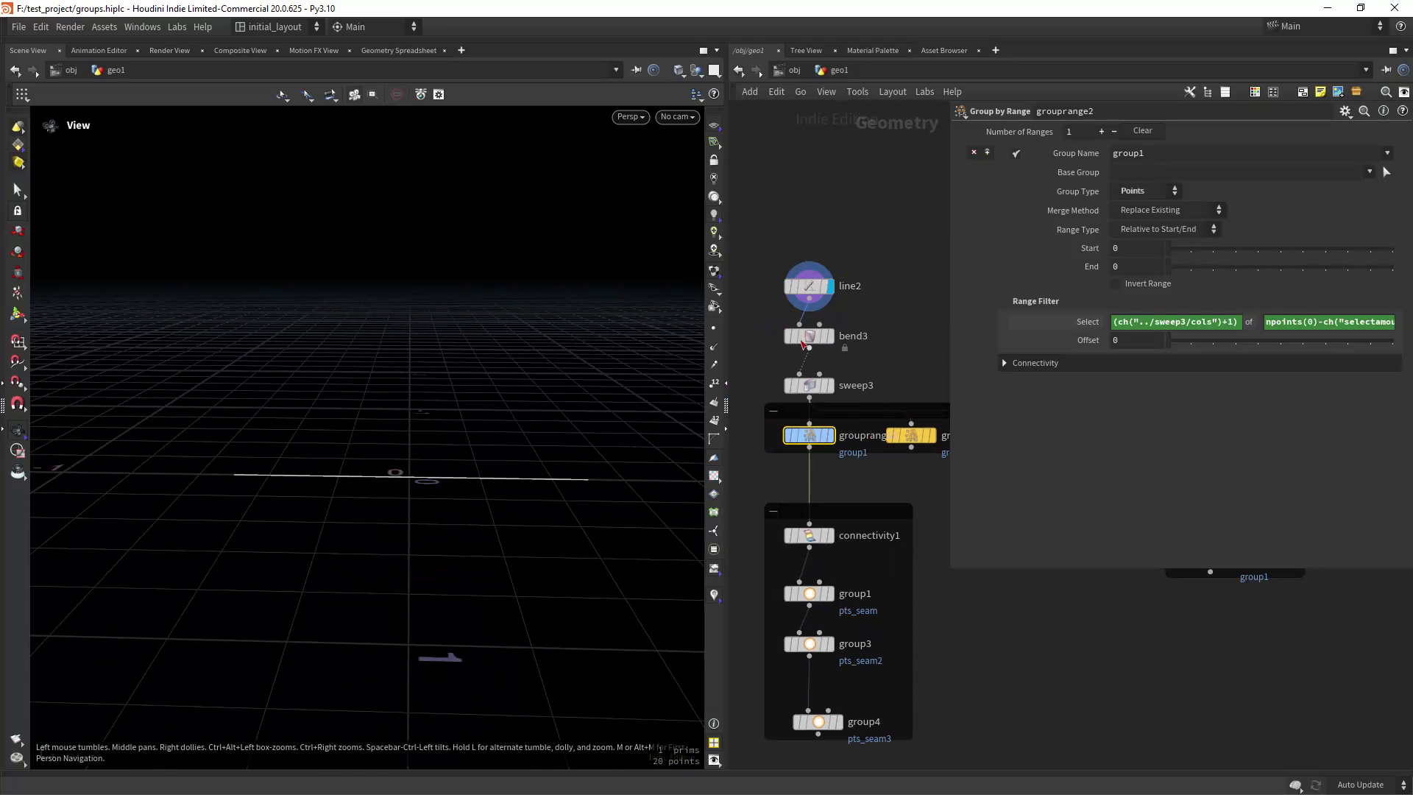
click(829, 336)
middle_drag(860, 360, 869, 327)
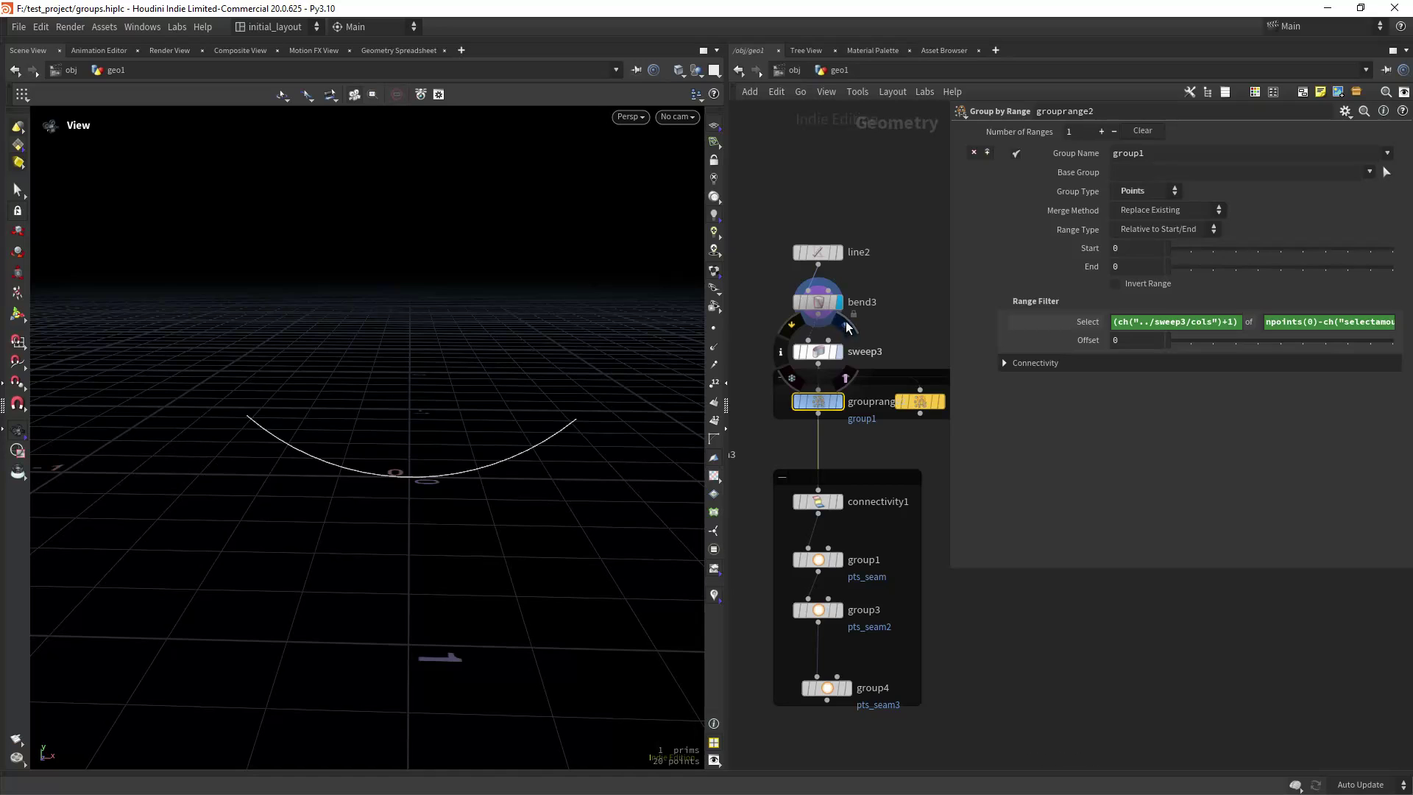
click(837, 351)
click(818, 351)
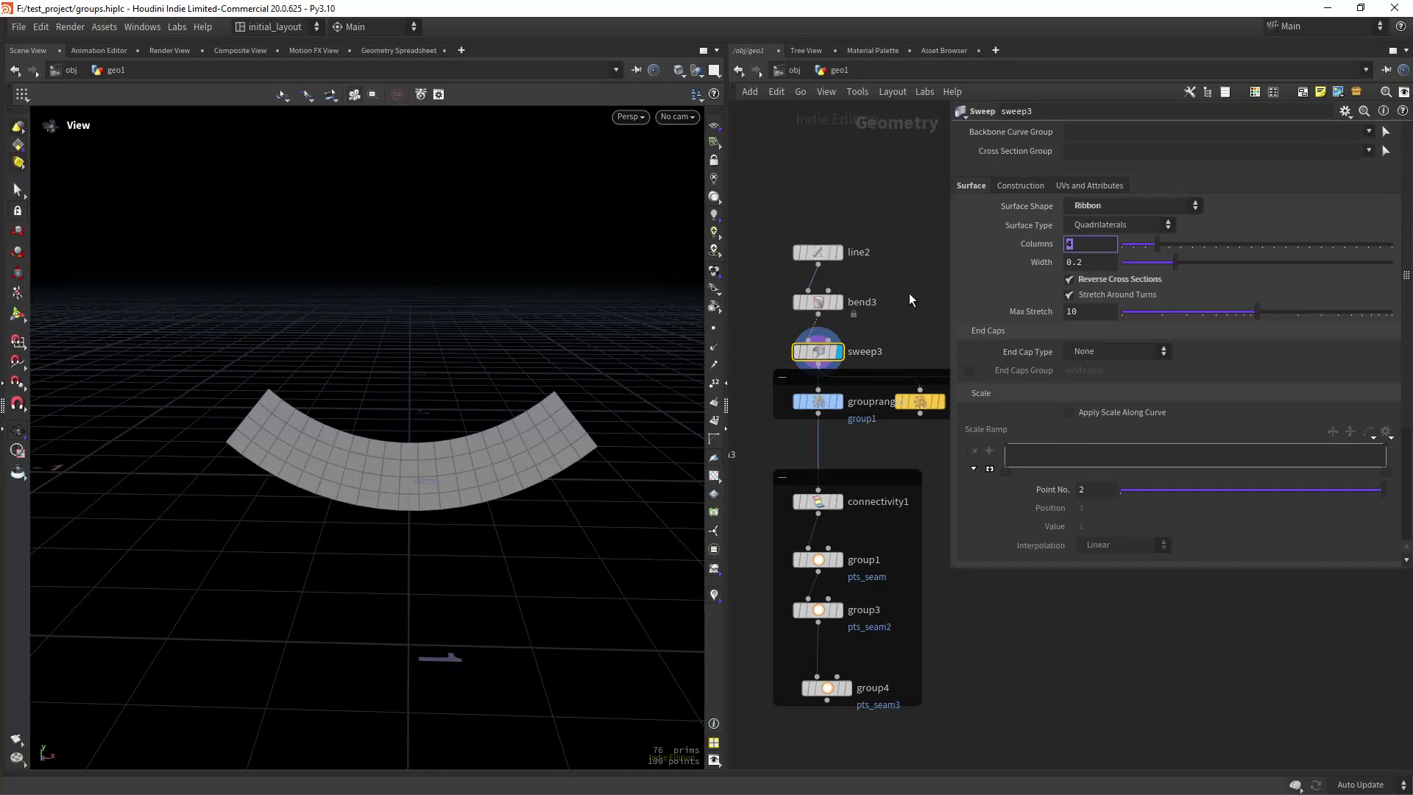
drag(505, 442, 336, 428)
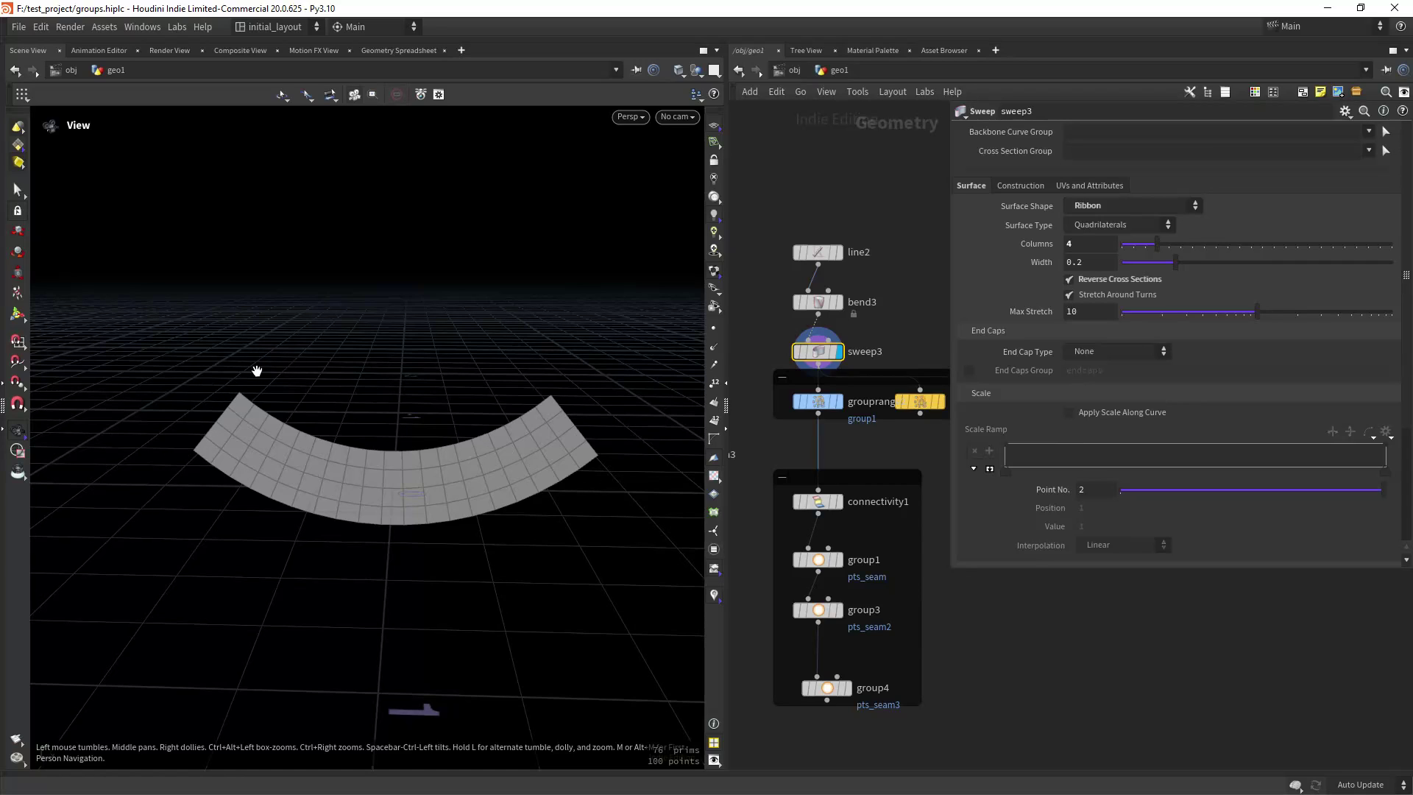
- Display the grouprange2 node and widen its parameter area to read the full Range Filter expressions
click(838, 402)
click(815, 401)
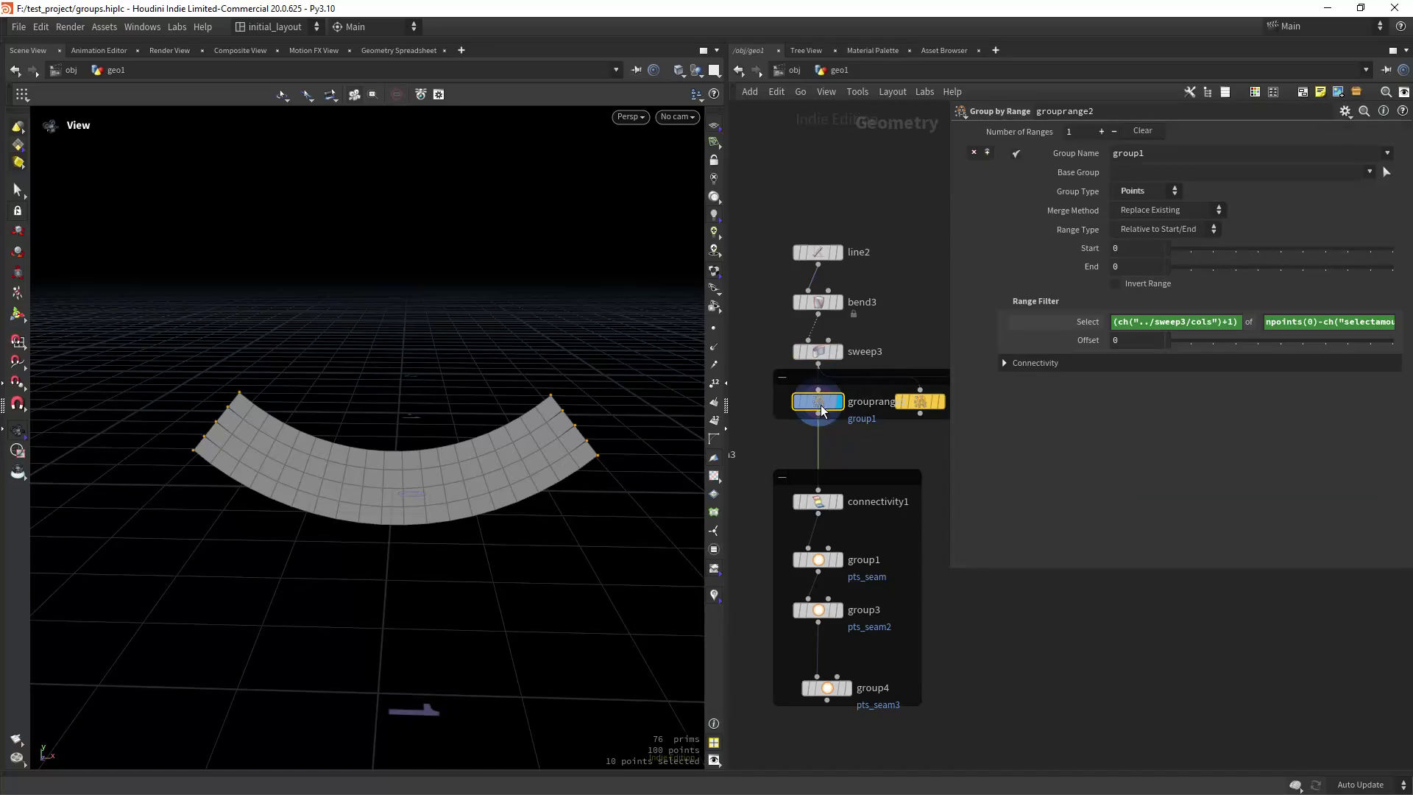
drag(610, 454, 685, 435)
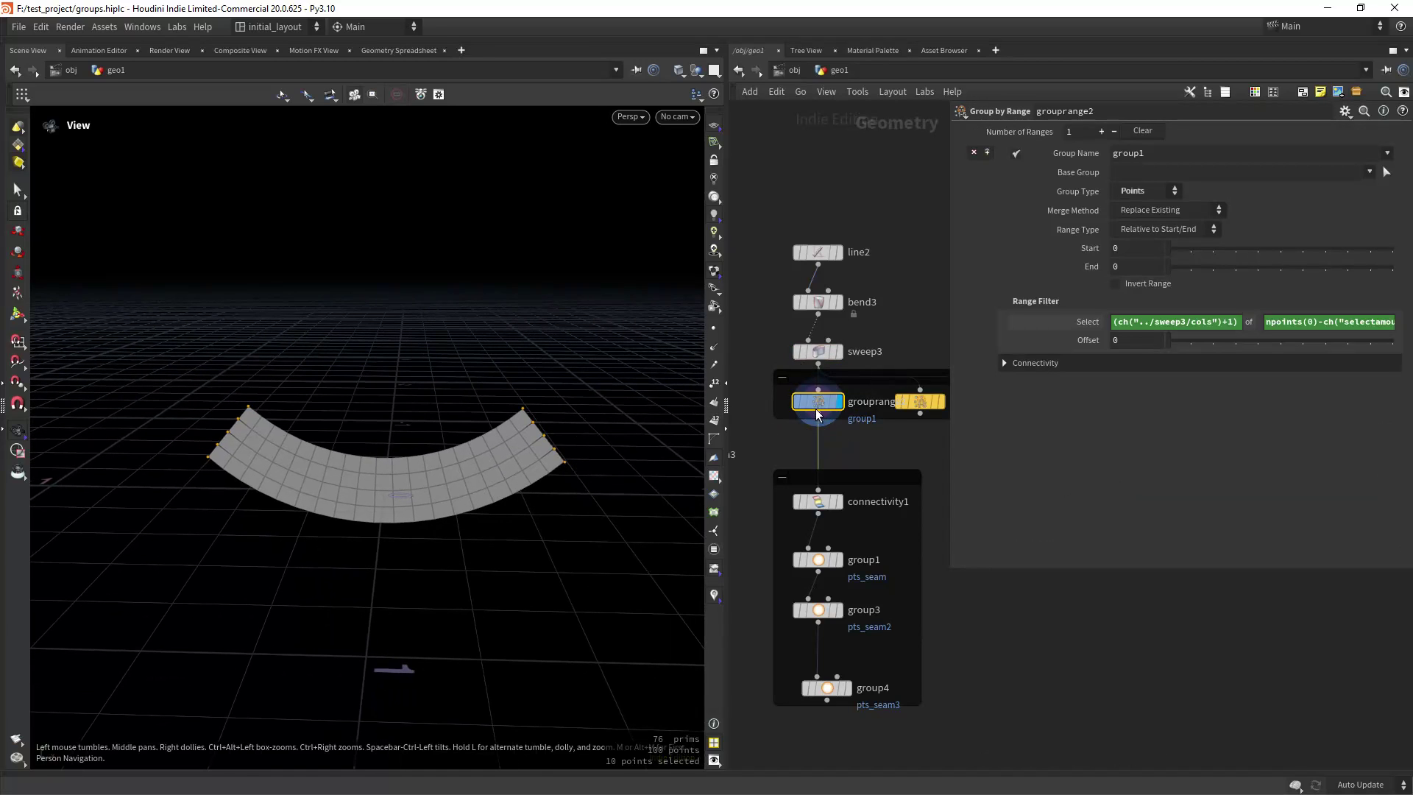
drag(946, 307, 842, 307)
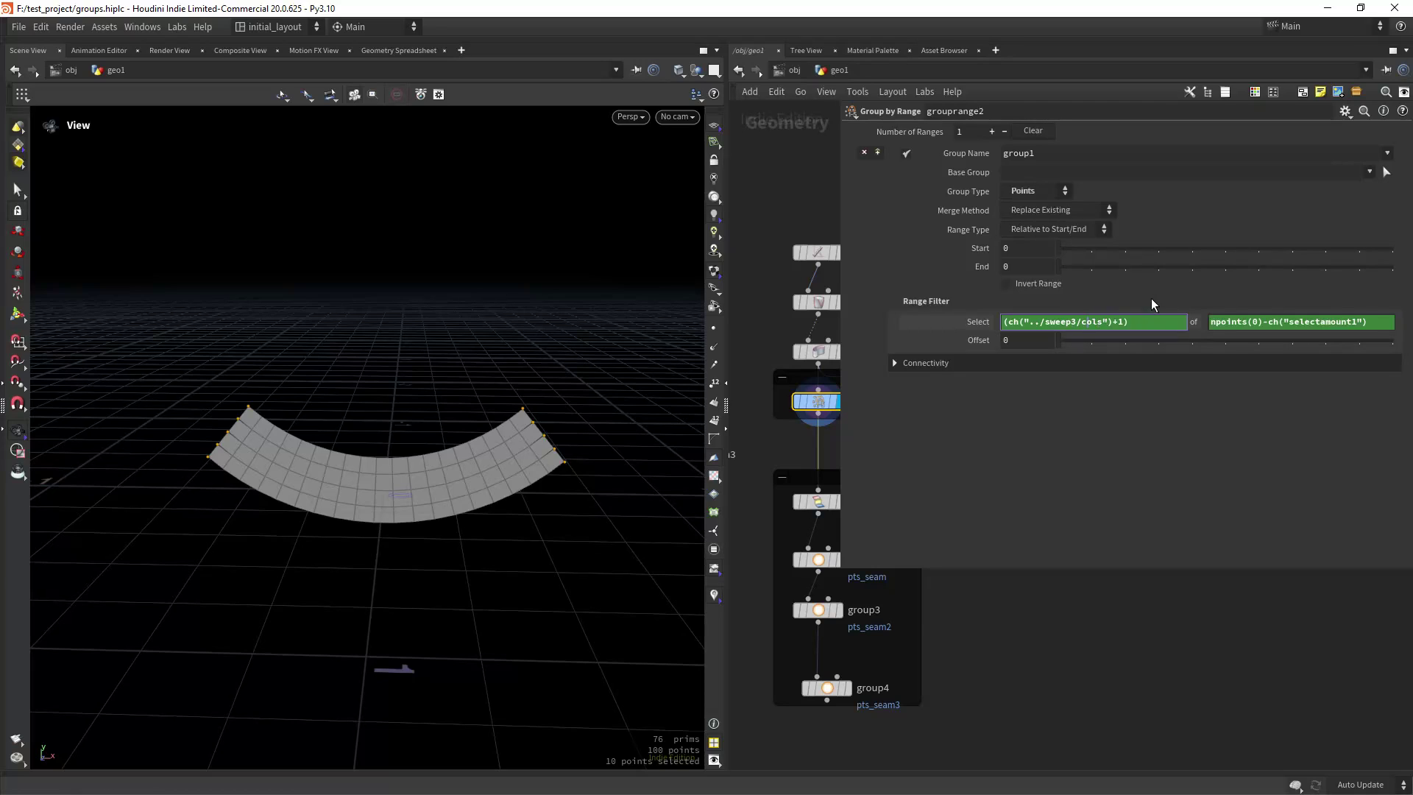
- Examine grouprange2's two Range Filter Select expressions, checking the first one's evaluated value and its sweep3 source
click(993, 325)
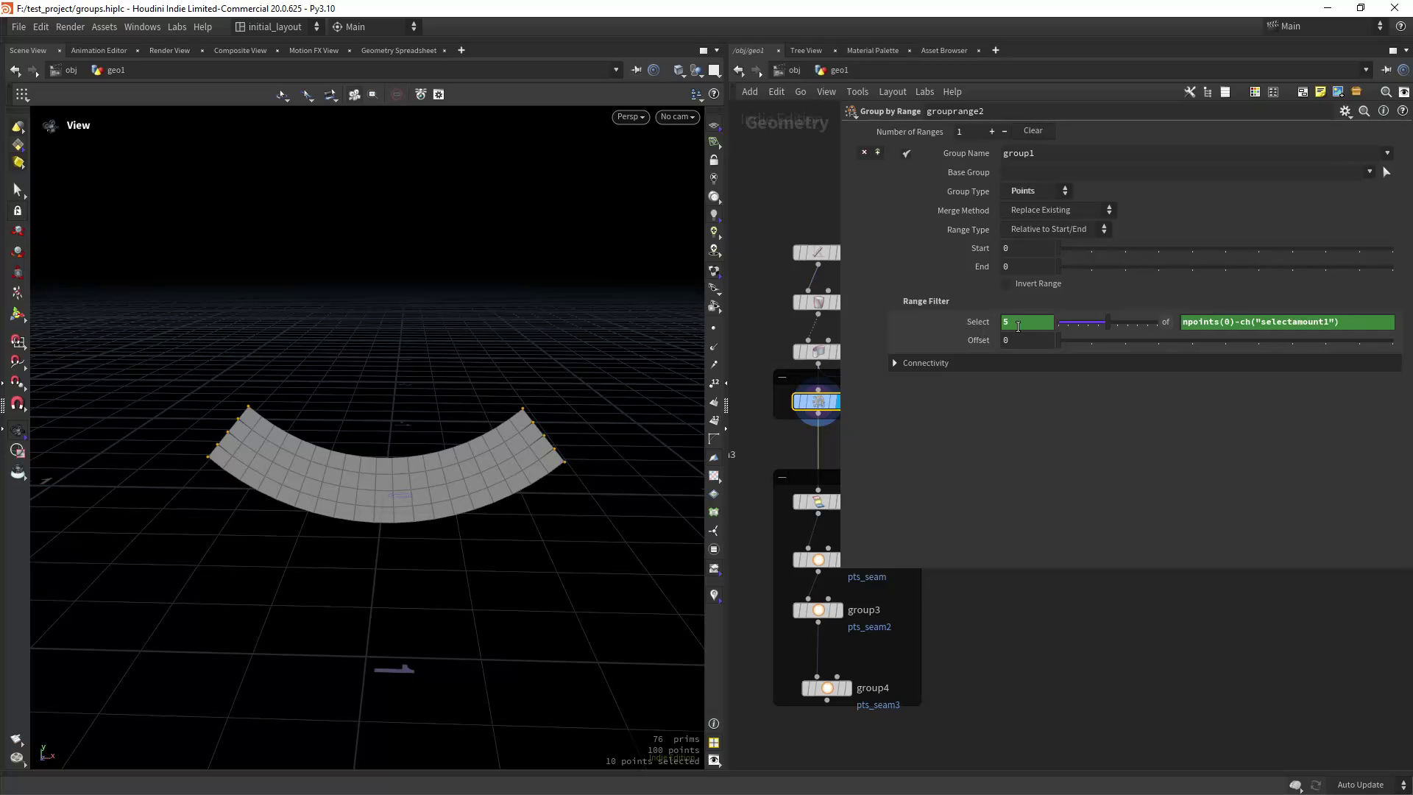
click(972, 324)
middle_drag(764, 317, 711, 363)
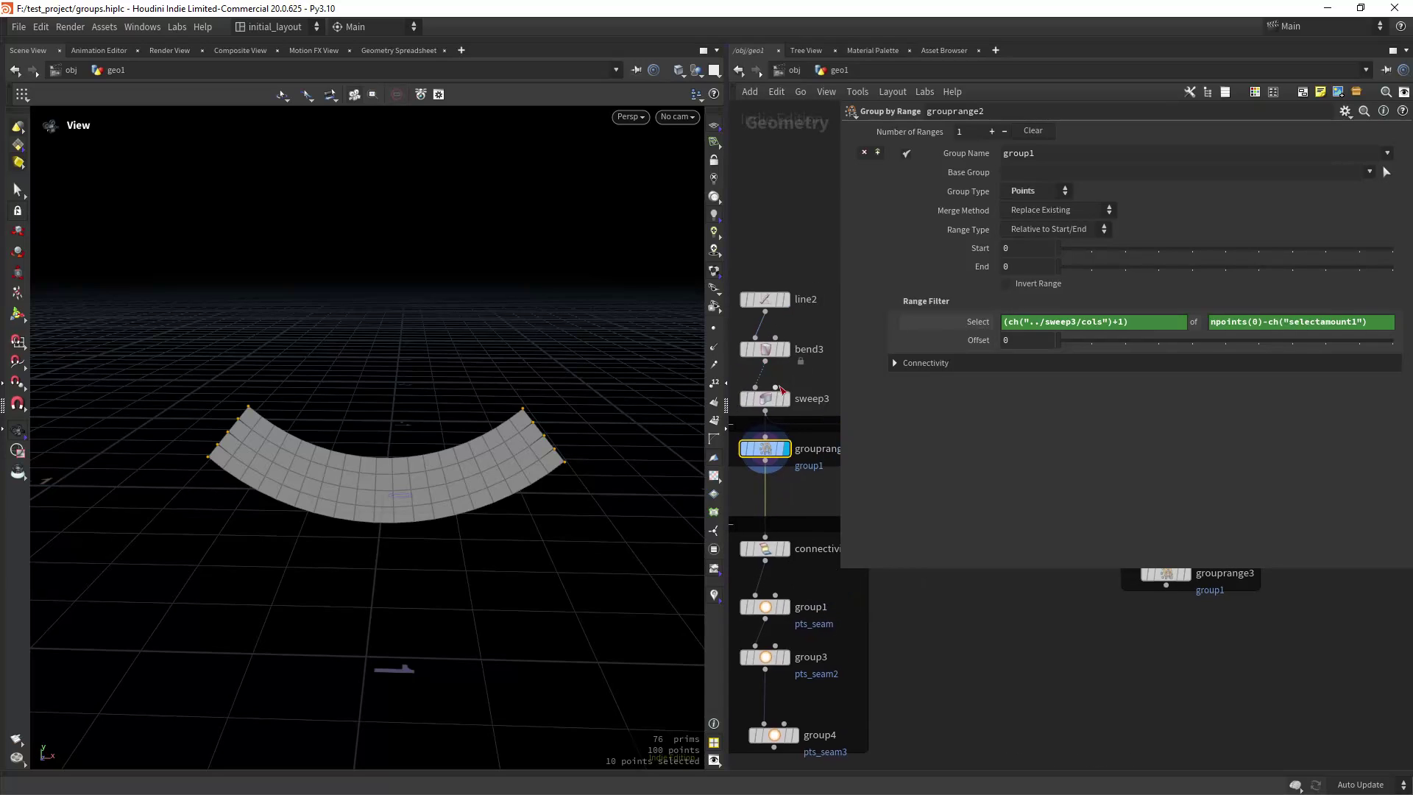
click(765, 401)
click(765, 448)
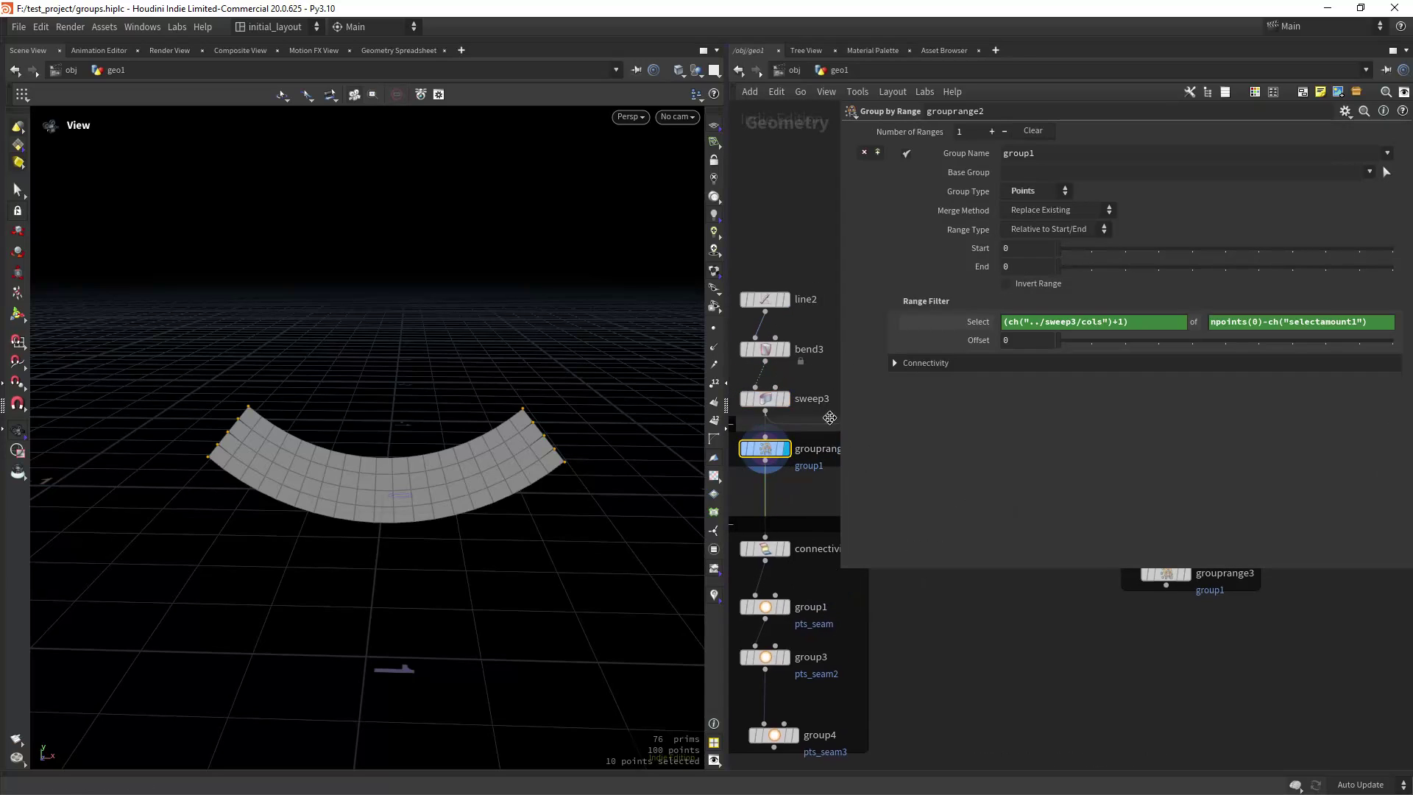
drag(528, 439, 604, 464)
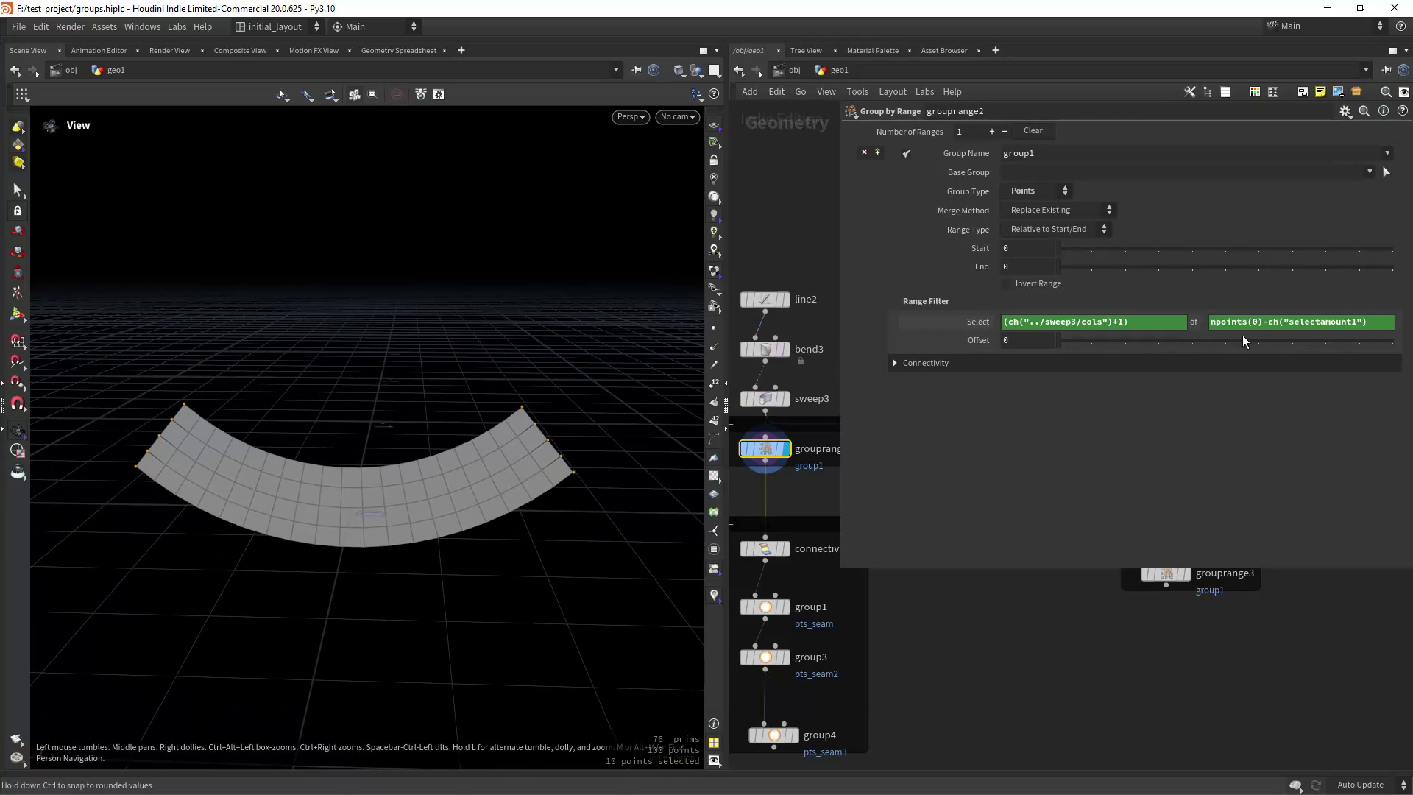
click(1276, 325)
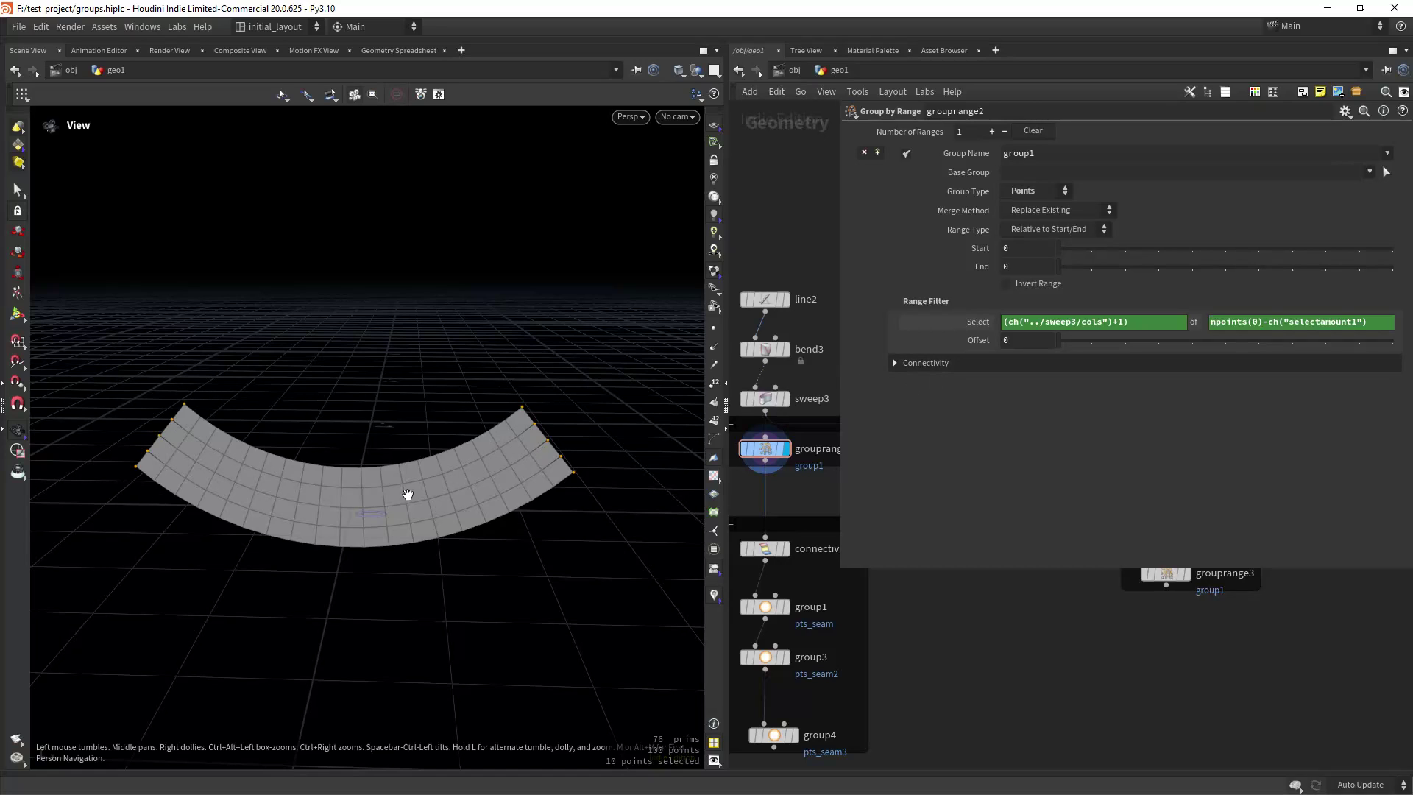
- Display the grouprange4 node and widen its parameter area to examine its Range Filter Select expressions
drag(840, 384, 1032, 342)
click(895, 423)
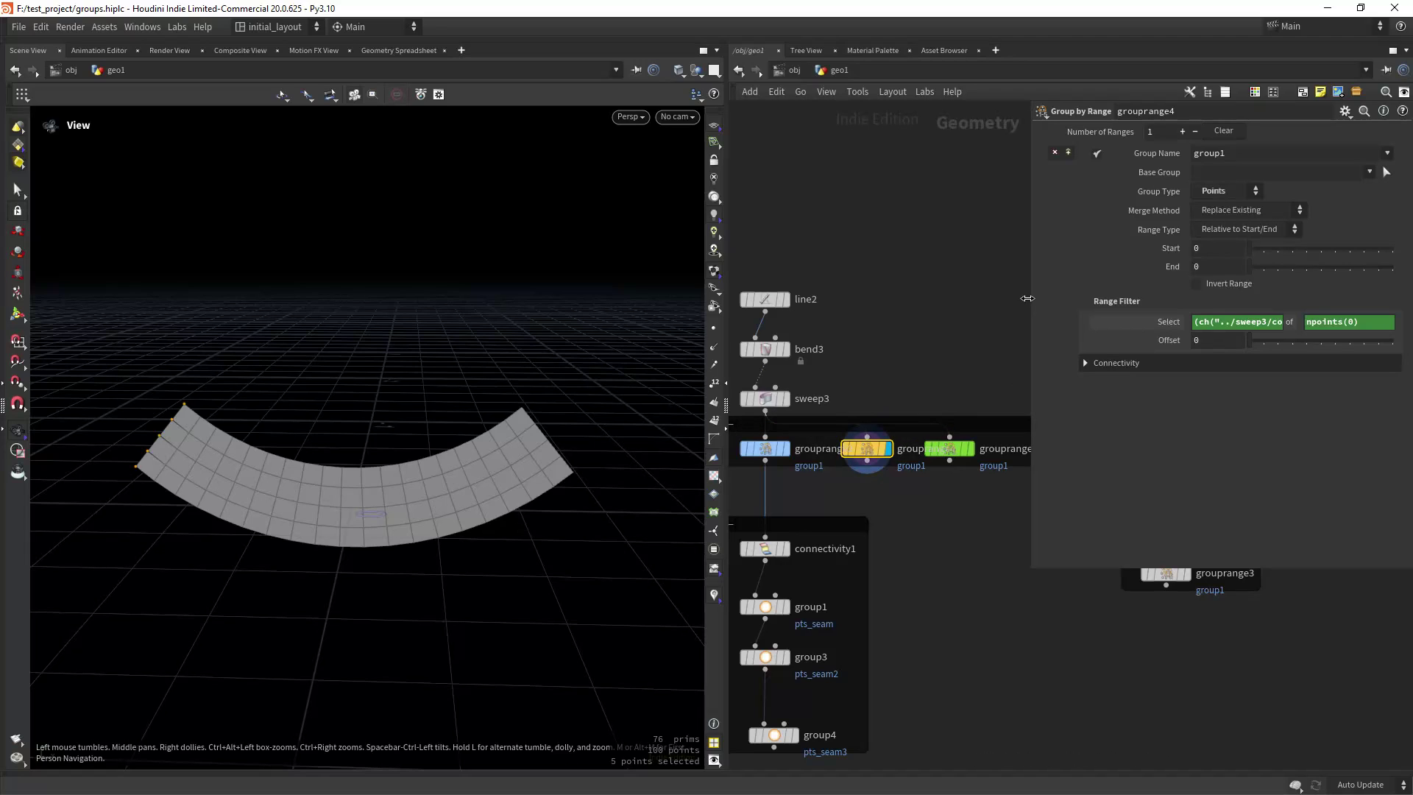
drag(1032, 296, 888, 324)
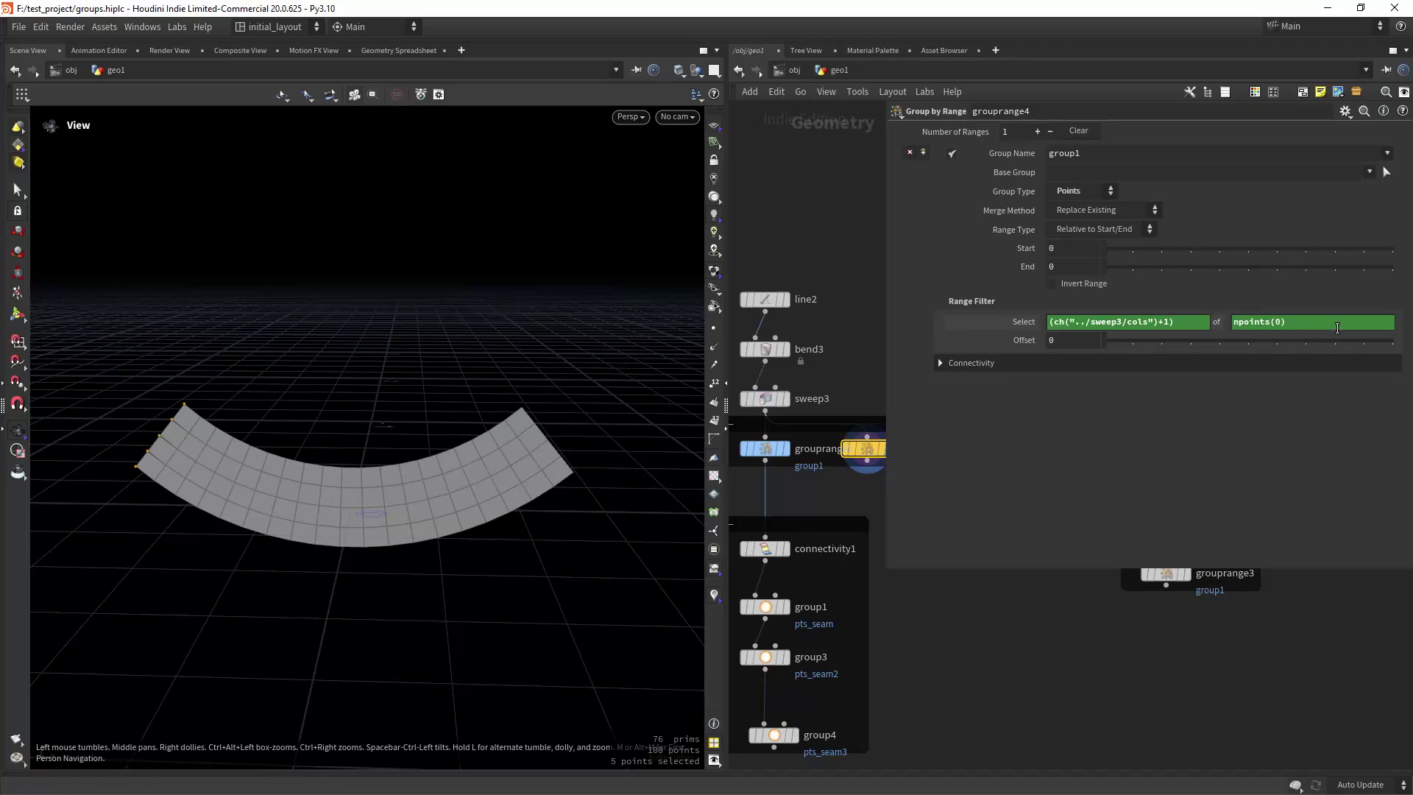
- Display the grouprange5 node and widen its parameter area to examine its Range Type options and Number of Partitions expression
click(1272, 322)
drag(883, 324, 1053, 330)
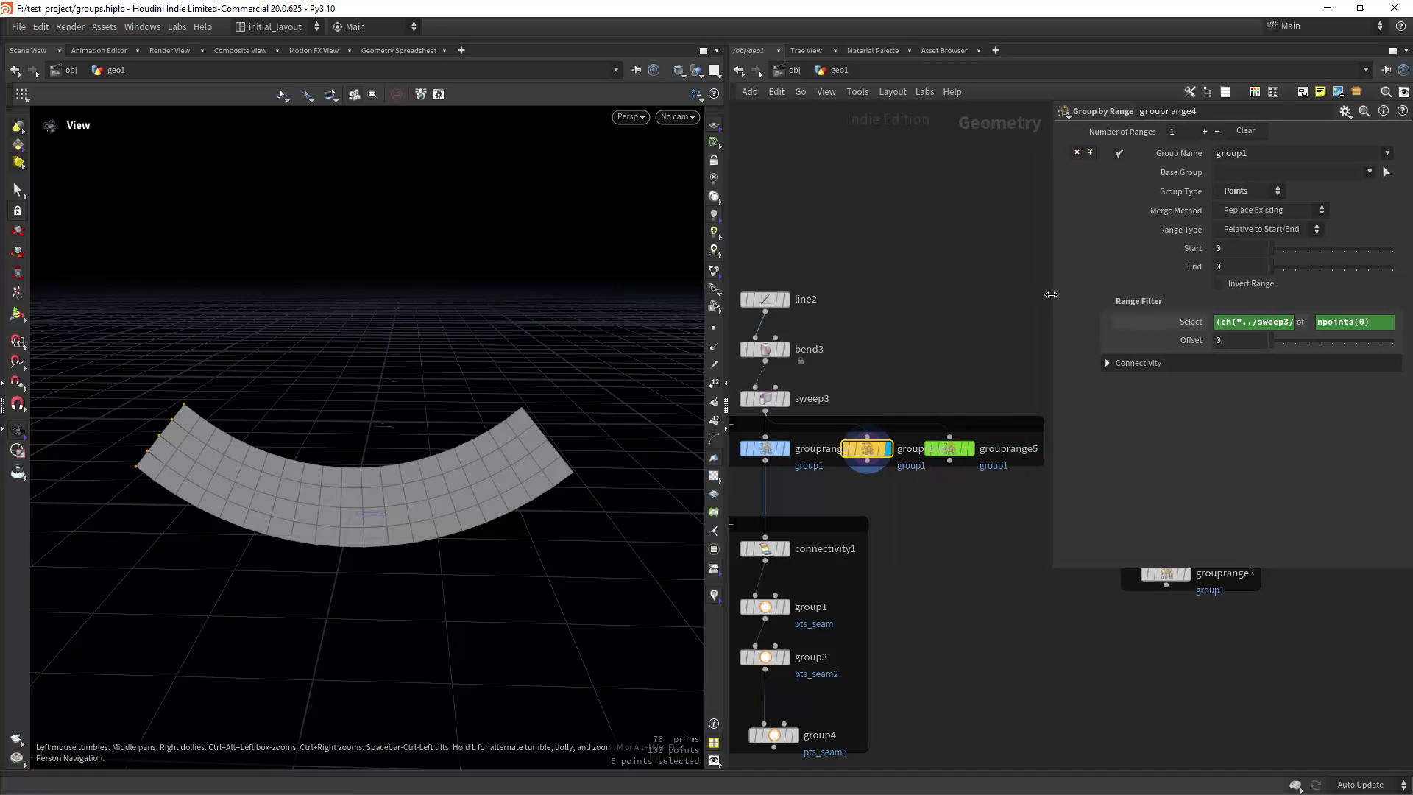
middle_drag(969, 369, 928, 354)
scroll(906, 335, up, 2)
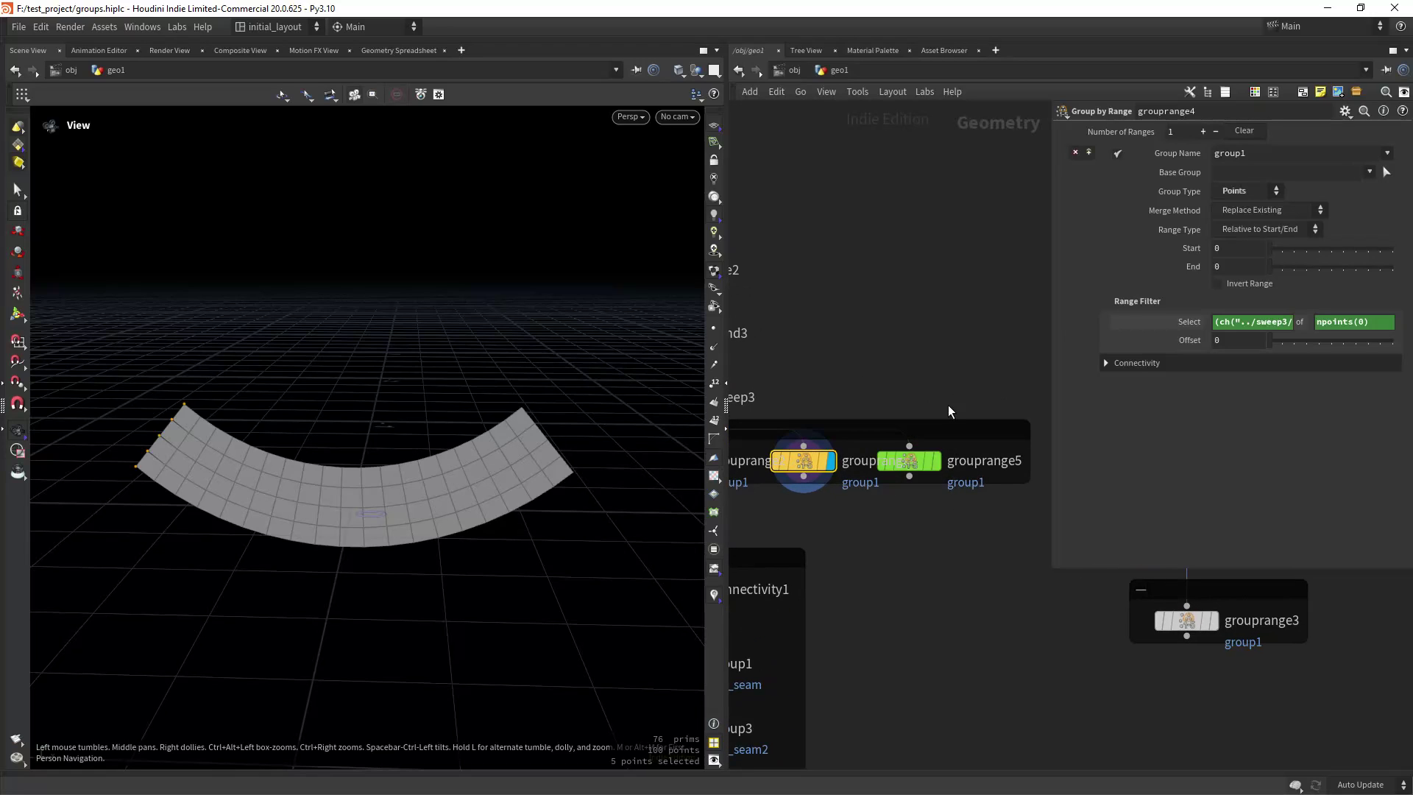
click(912, 459)
drag(1051, 268, 952, 269)
click(1149, 231)
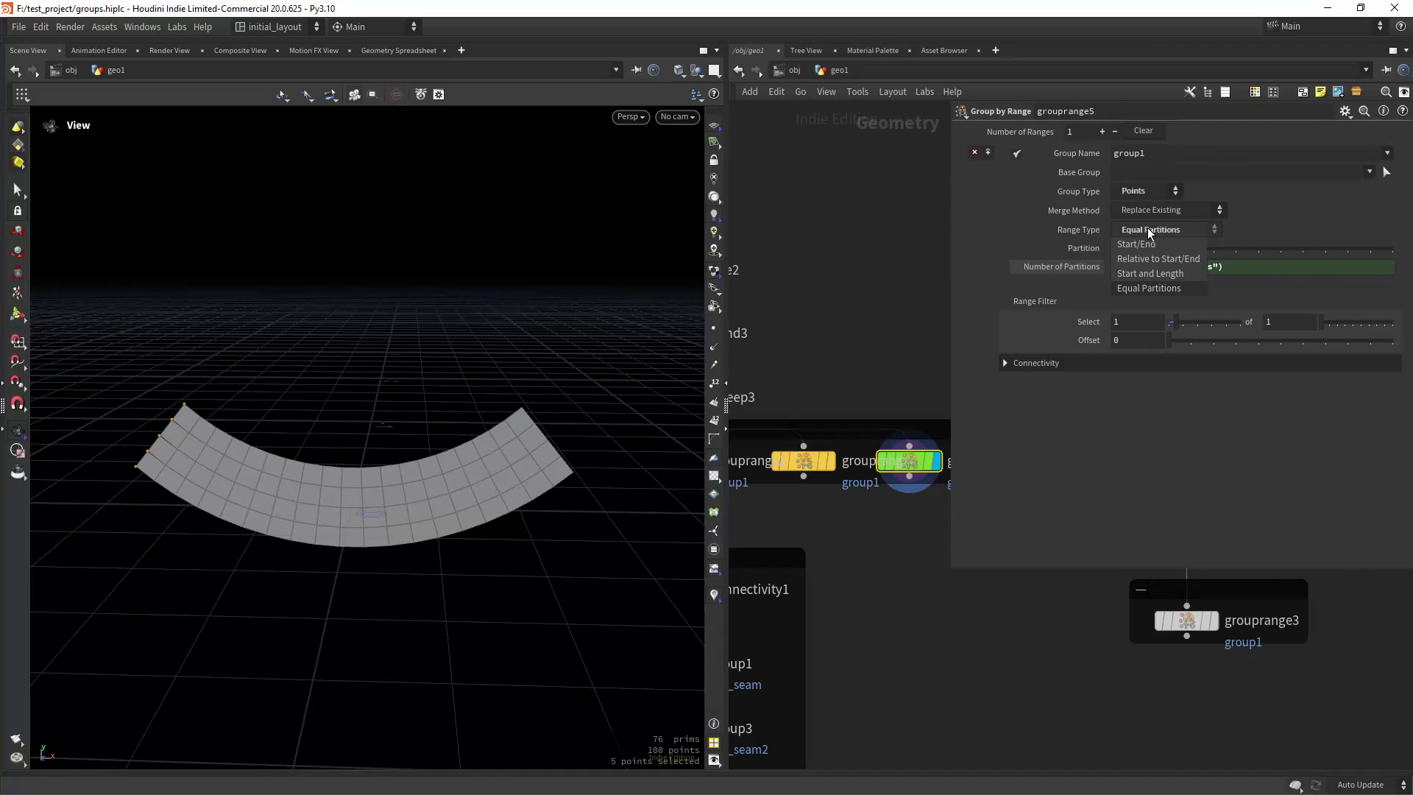
click(1138, 226)
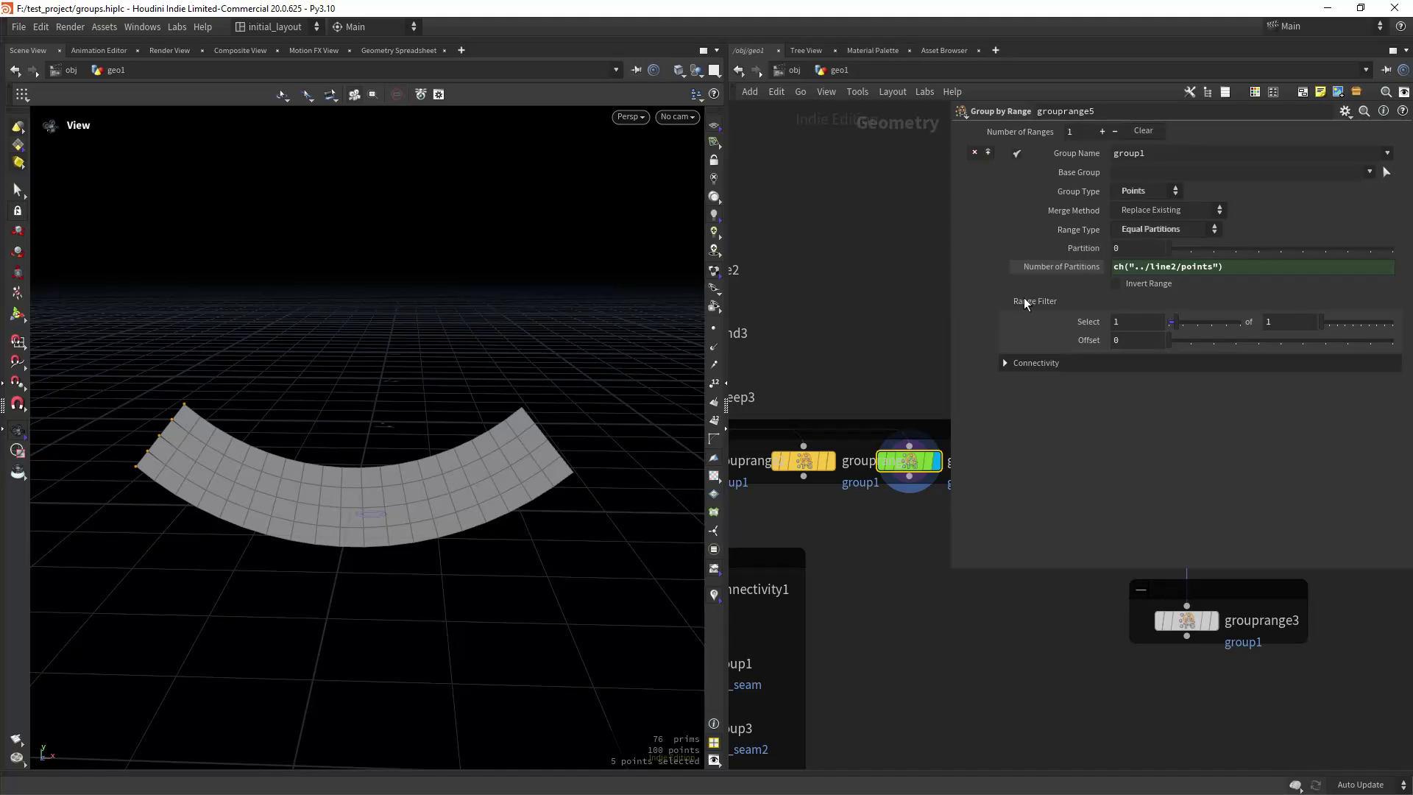
- Select line2 to examine the Points parameter that grouprange5's Number of Partitions expression references
scroll(868, 313, down, 3)
middle_drag(738, 250, 802, 250)
scroll(843, 295, up, 4)
click(867, 366)
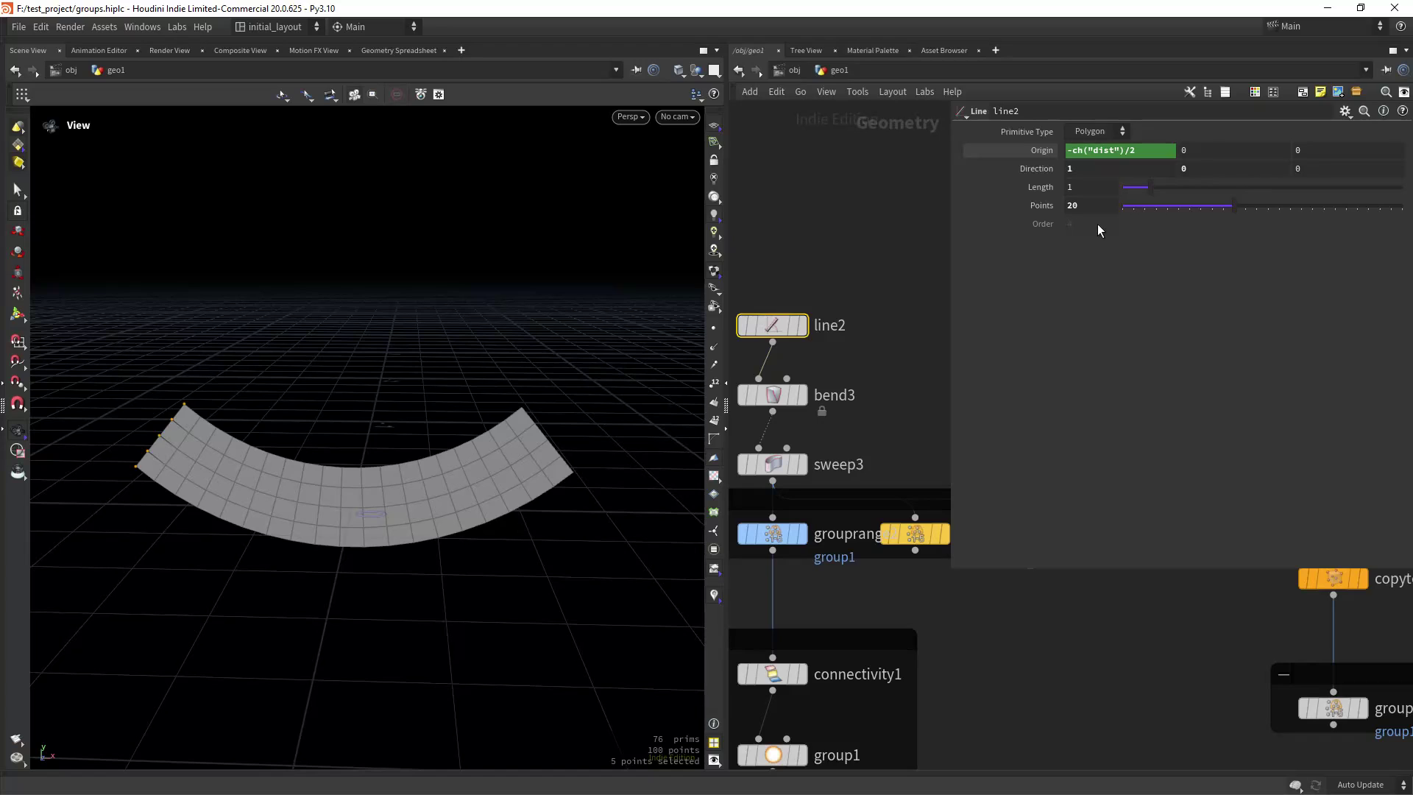
- Reselect grouprange5 and scrub its Partition value to preview other point rows, ending at 0
scroll(883, 366, down, 3)
middle_drag(884, 366, 833, 357)
click(851, 417)
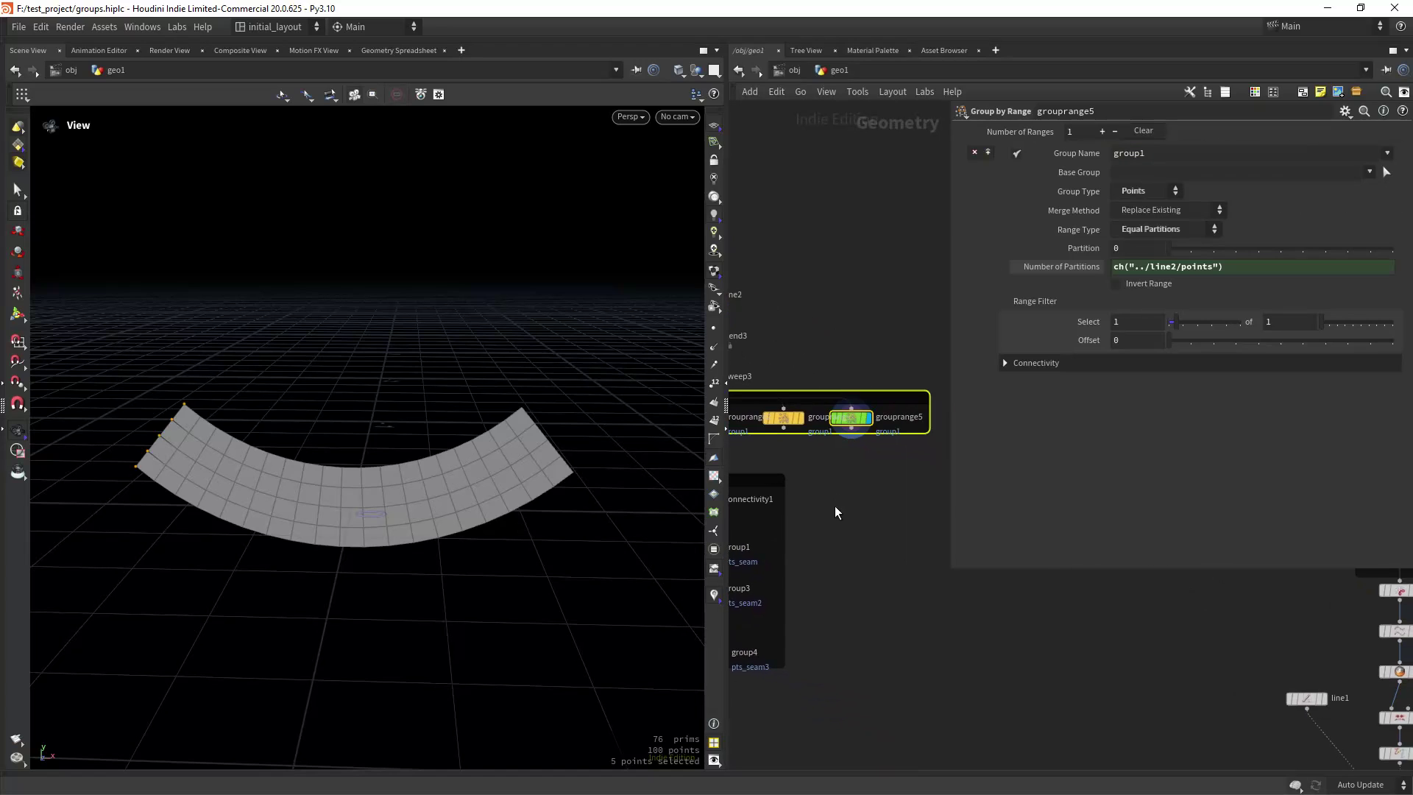
mouse_move(1178, 250)
mouse_down()
mouse_move(1391, 250)
mouse_move(1201, 263)
mouse_move(1394, 265)
mouse_move(1170, 265)
mouse_move(1358, 265)
mouse_move(1217, 269)
mouse_move(1394, 241)
mouse_move(1153, 255)
mouse_up()
middle_drag(1126, 248, 1170, 263)
- Display the grouprange2 node and examine the grouped points at both ends of the ribbon
middle_drag(823, 463, 970, 449)
scroll(868, 429, up, 2)
click(839, 404)
drag(489, 499, 542, 417)
drag(546, 472, 634, 498)
middle_drag(889, 452, 879, 425)
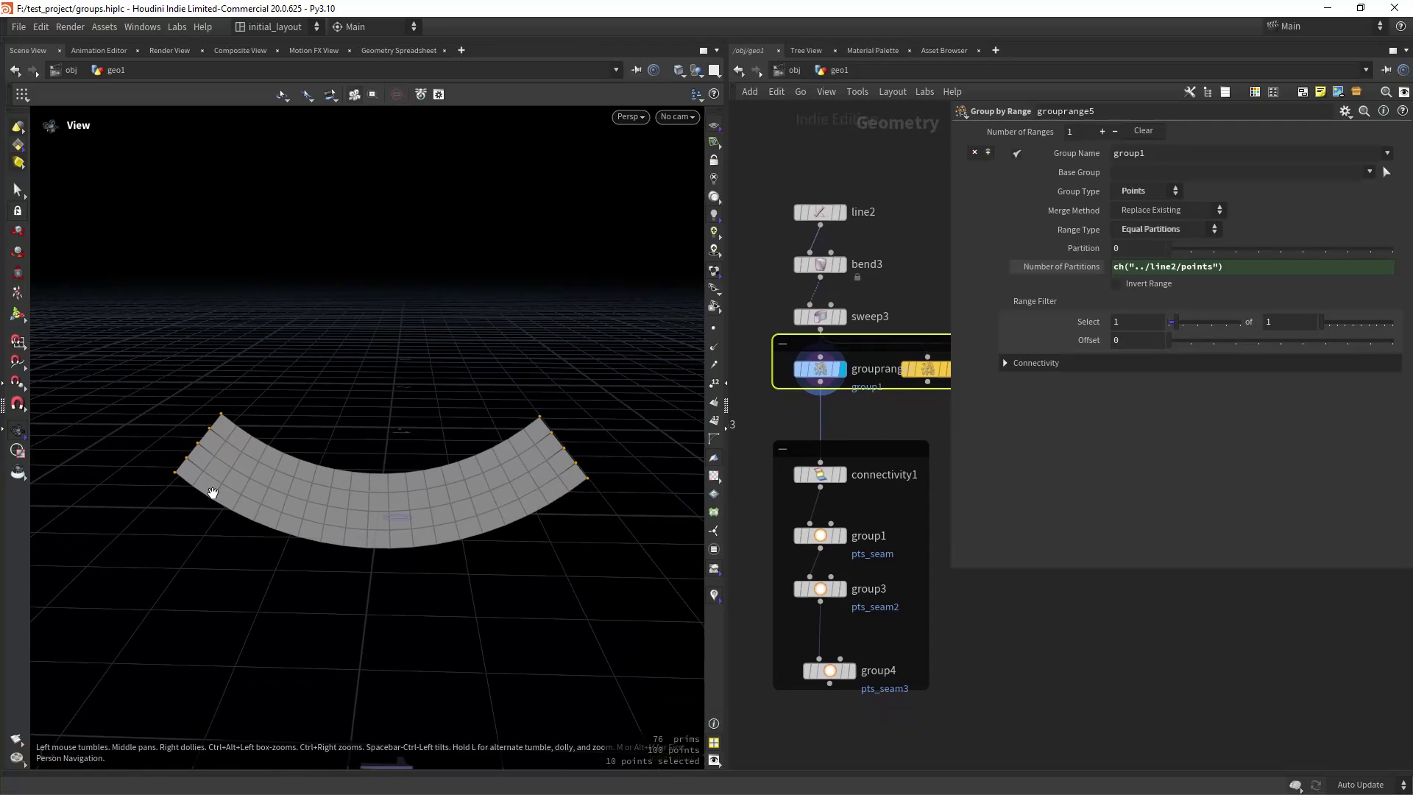
mouse_move(549, 447)
mouse_down()
mouse_move(448, 470)
mouse_move(560, 464)
mouse_up()
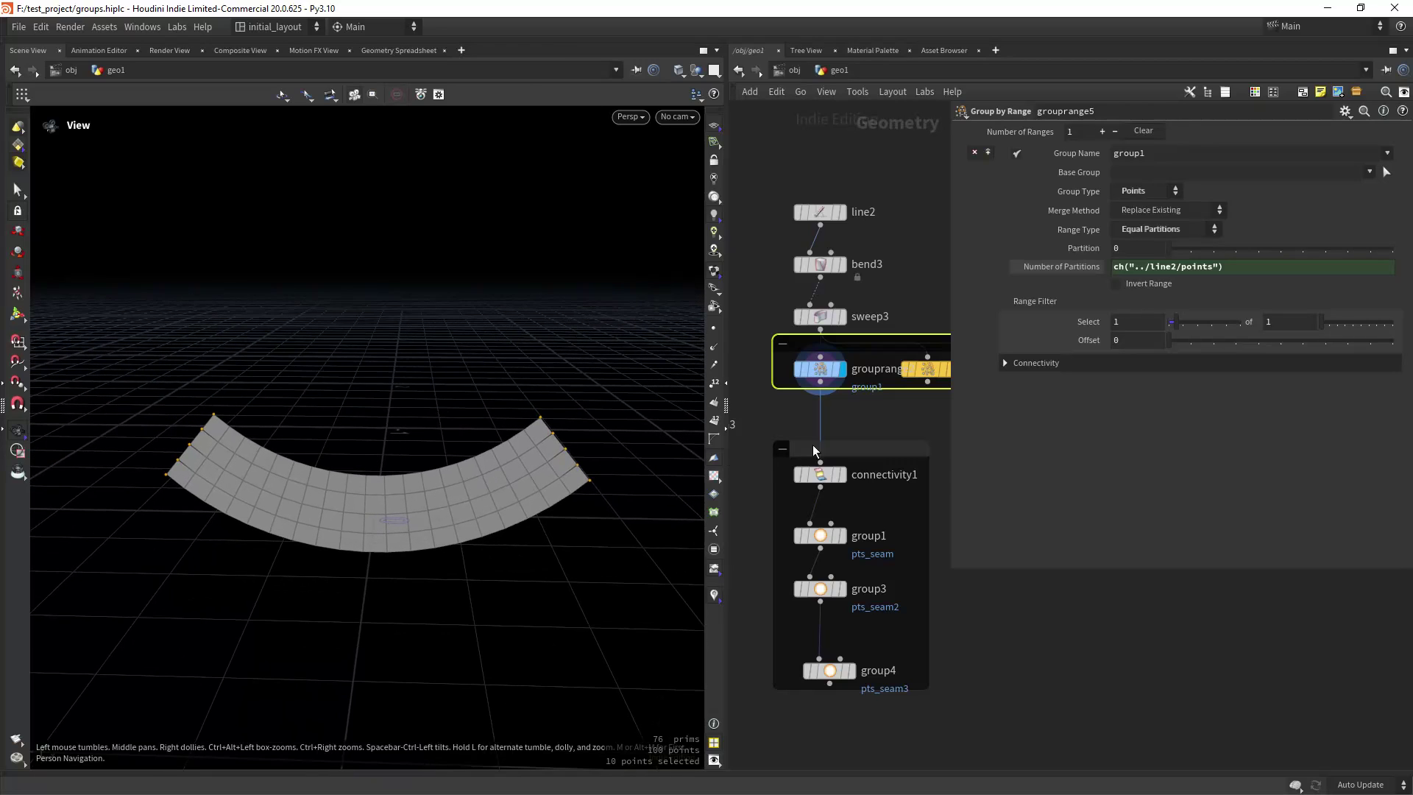
- Display connectivity1 to examine its Point Include Group, comparing it with the points grouped by grouprange2
right_drag(859, 405, 880, 409)
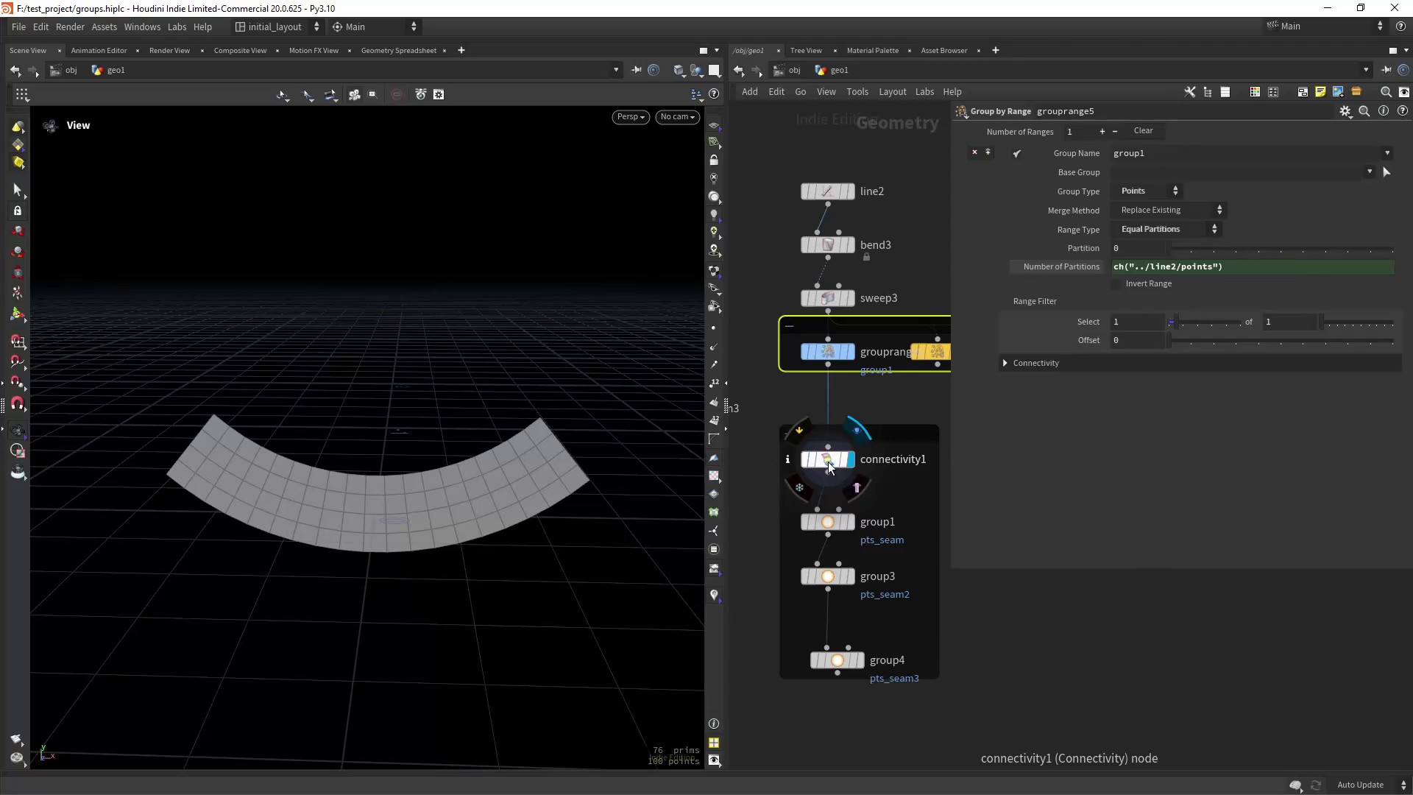
click(854, 451)
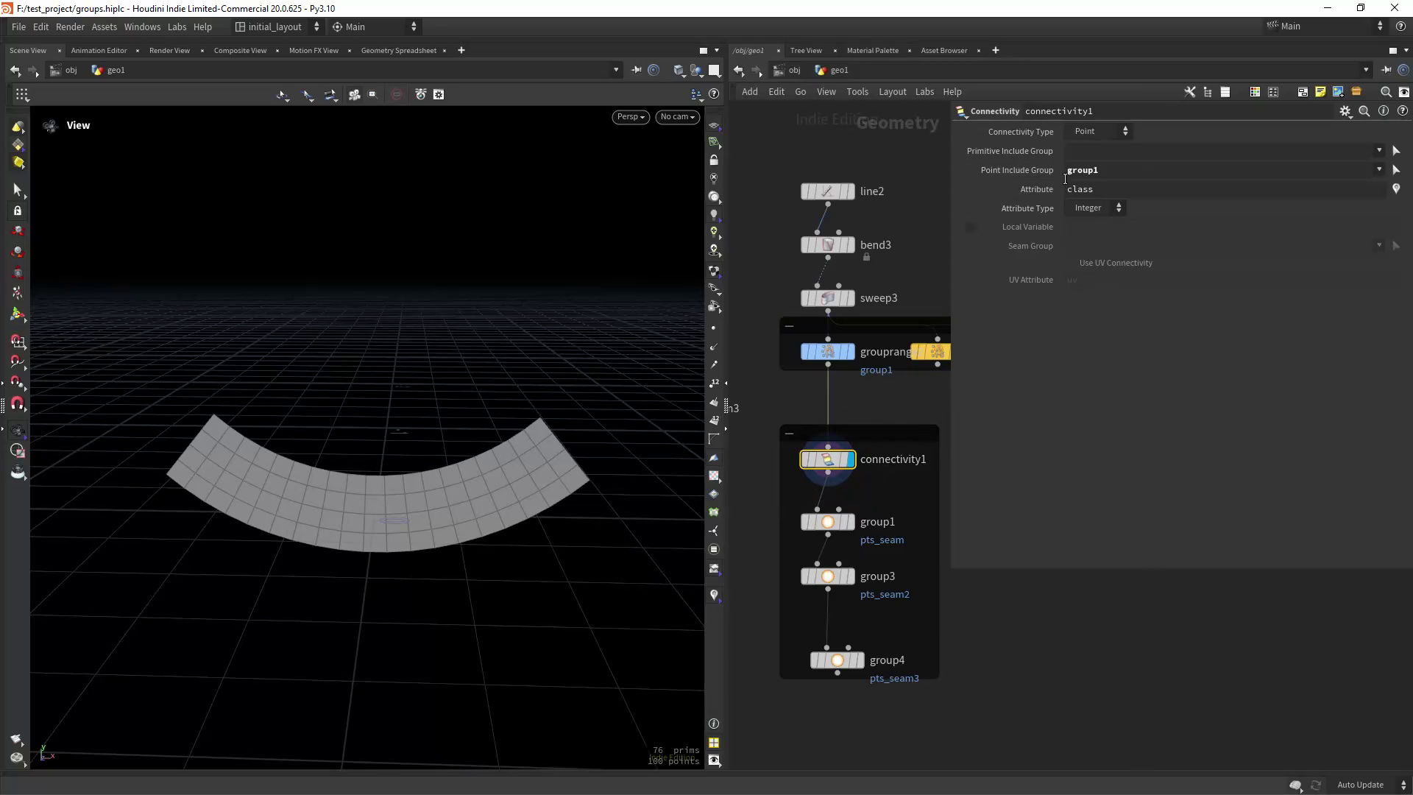
mouse_move(832, 349)
click(857, 325)
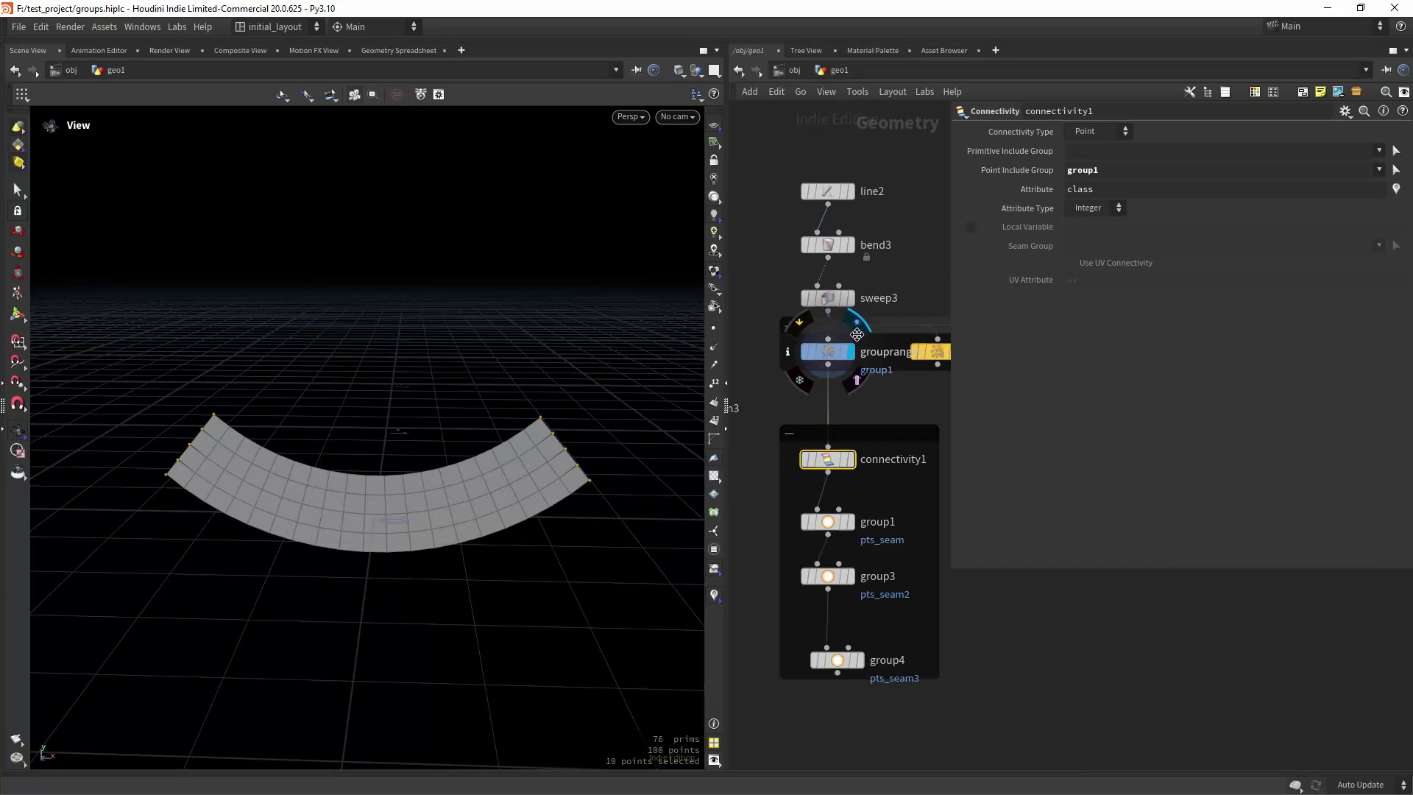
mouse_move(828, 463)
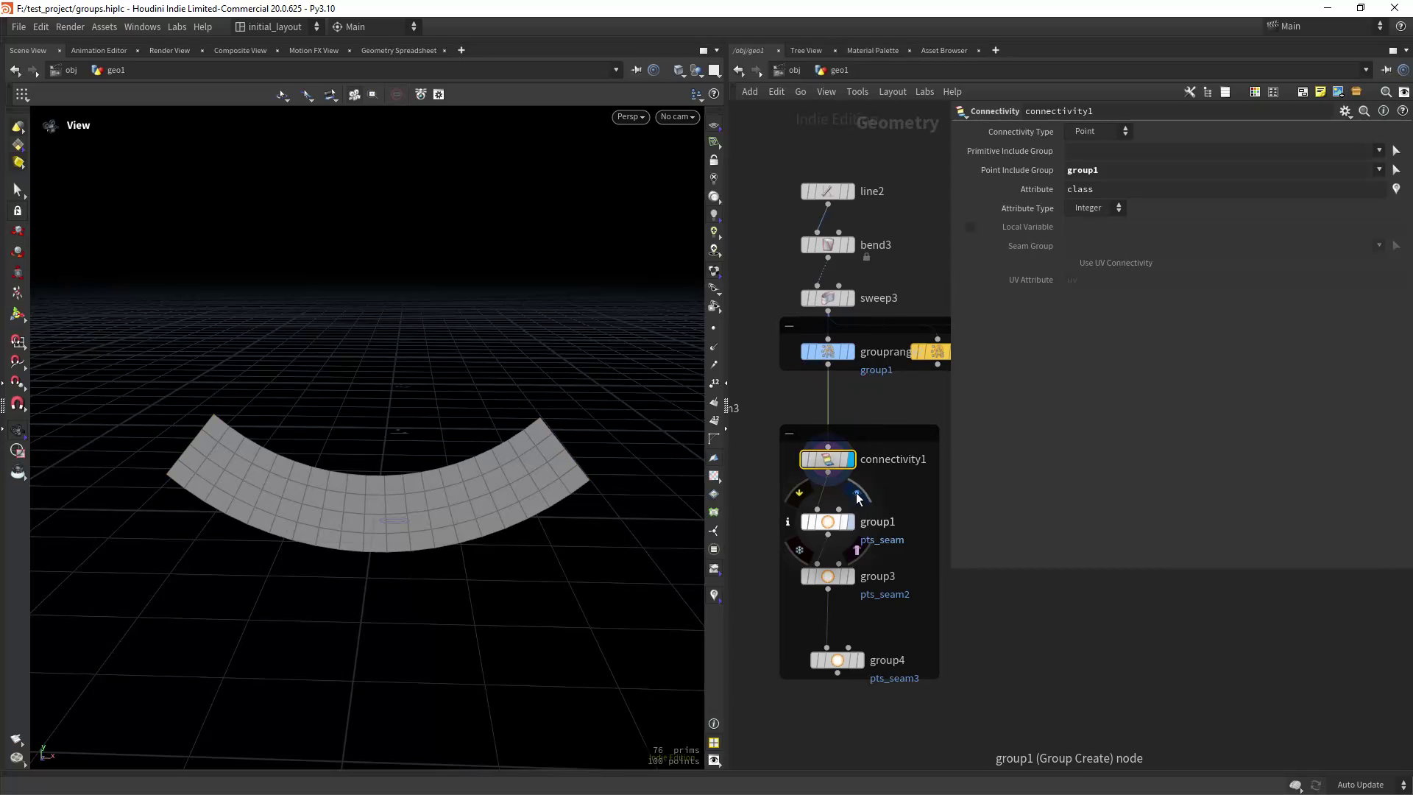
- Display group1 and group3 in turn to examine their class-based Base Group expressions and the ribbon end each selects
click(850, 521)
click(824, 525)
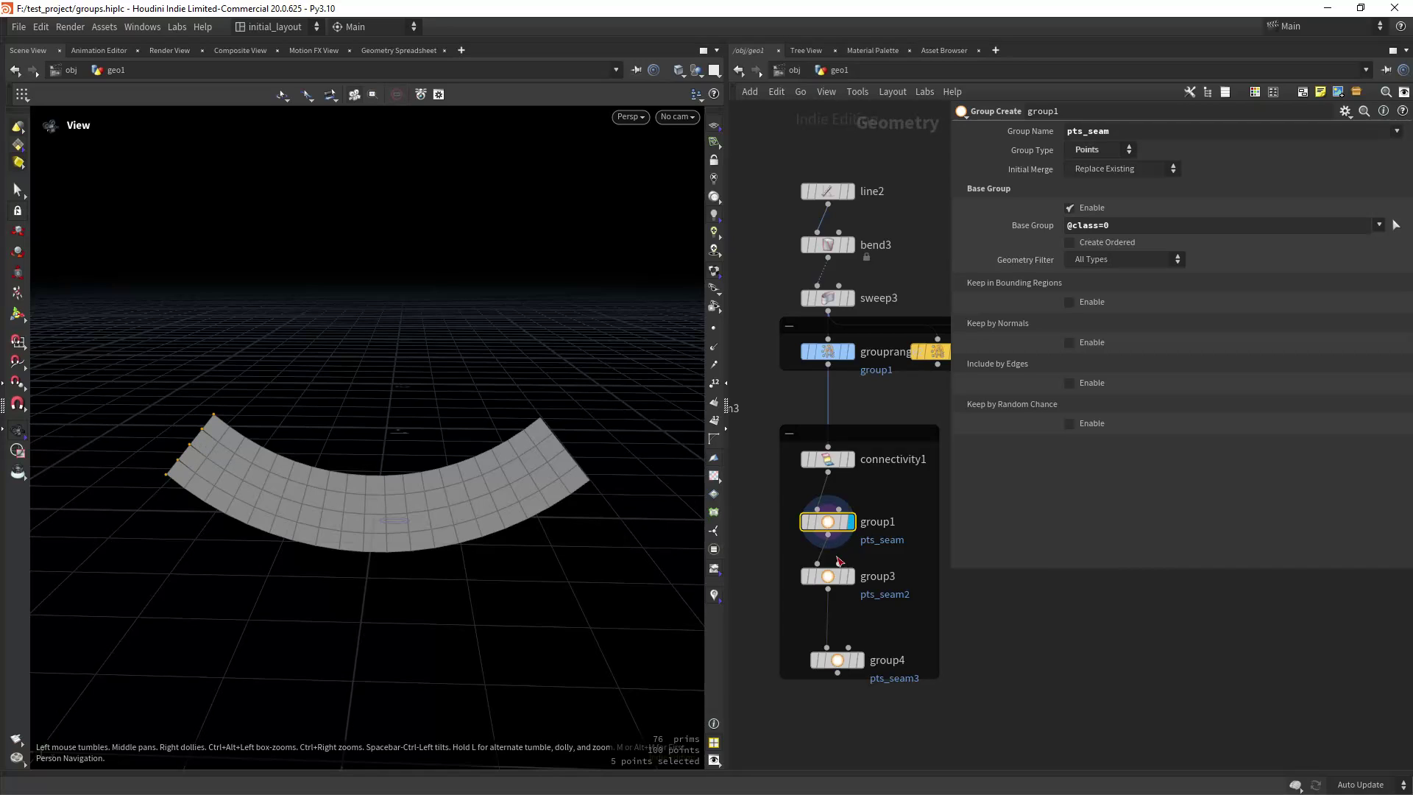
click(829, 578)
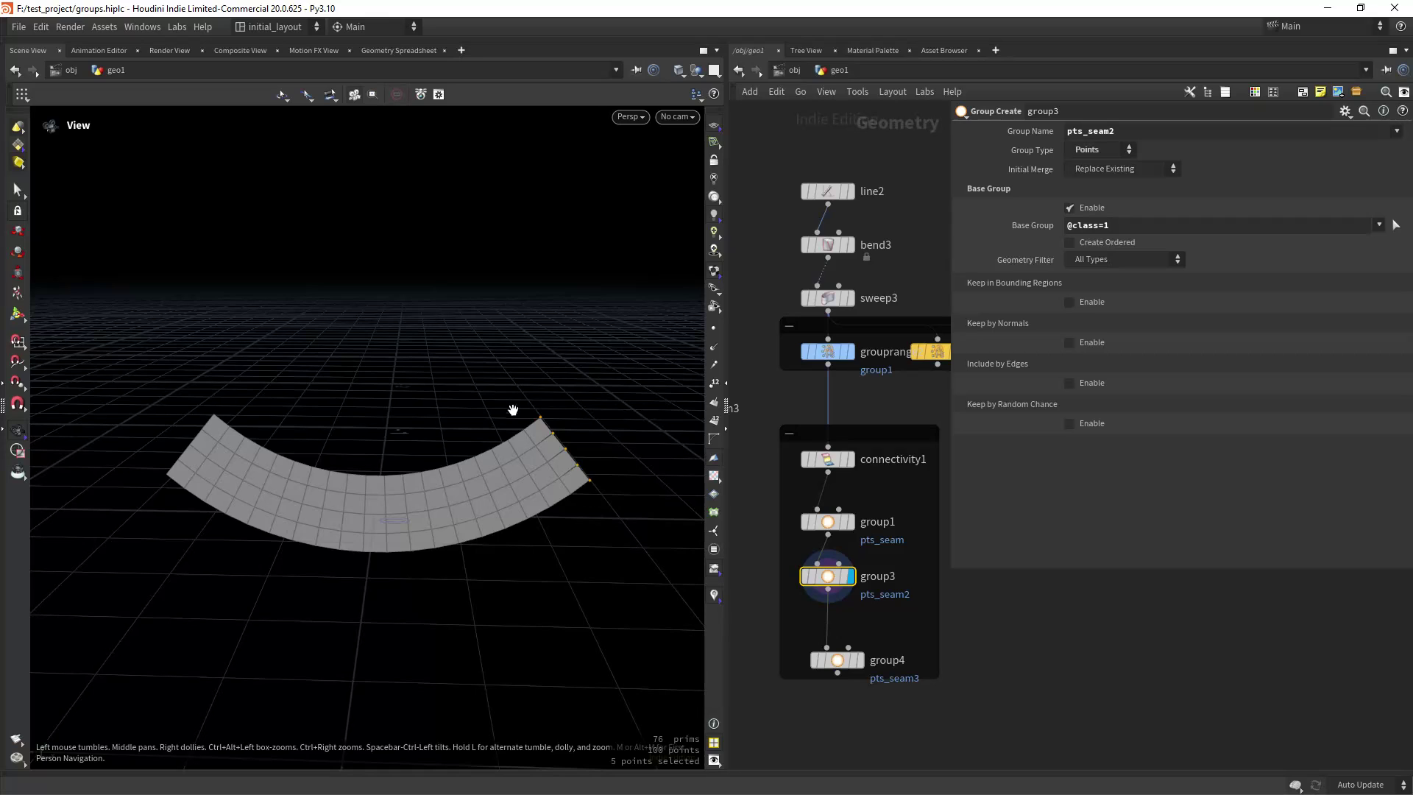
- Display the group4 node and examine its Base Group expression and the points it selects on the ribbon
middle_drag(893, 539, 895, 514)
mouse_move(850, 633)
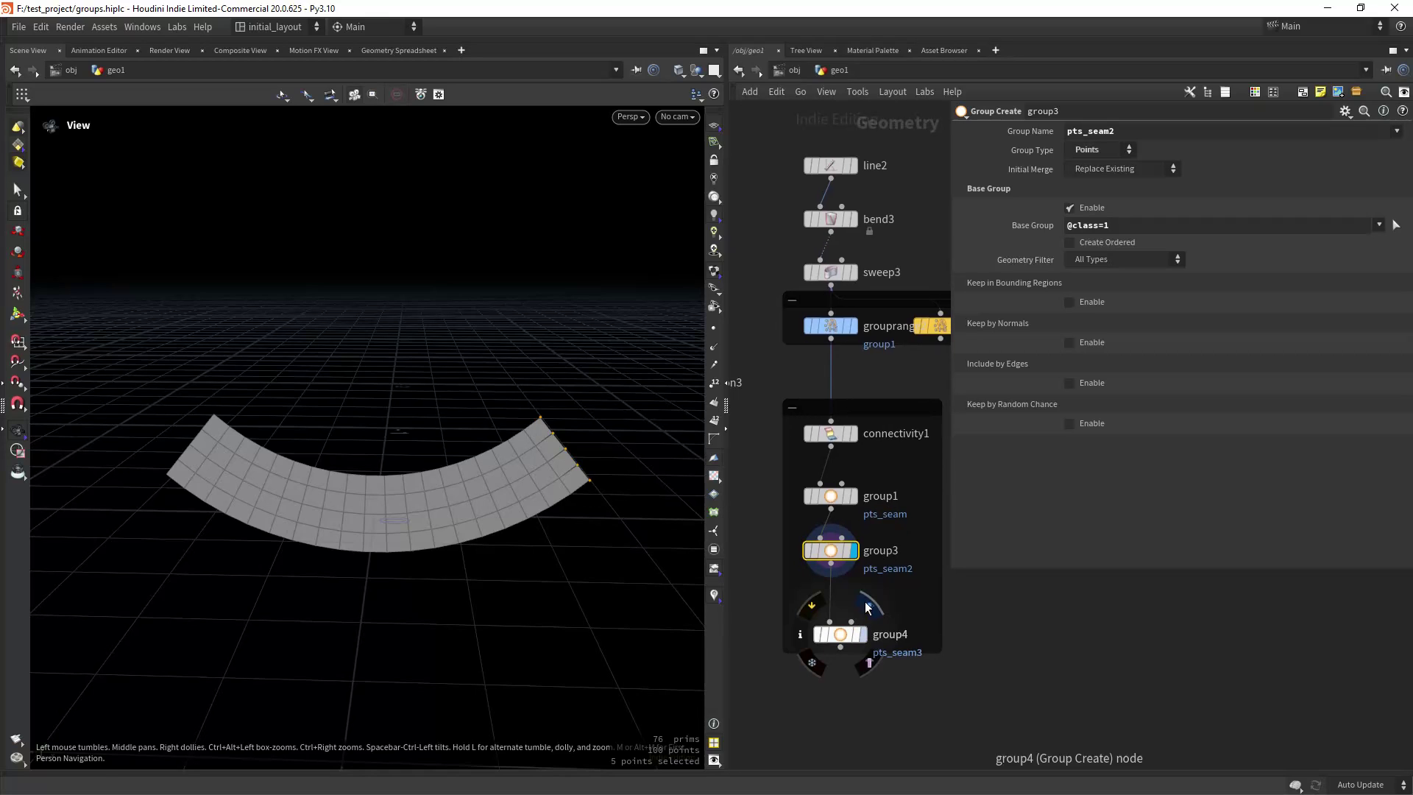
click(868, 606)
click(852, 632)
drag(363, 514, 402, 524)
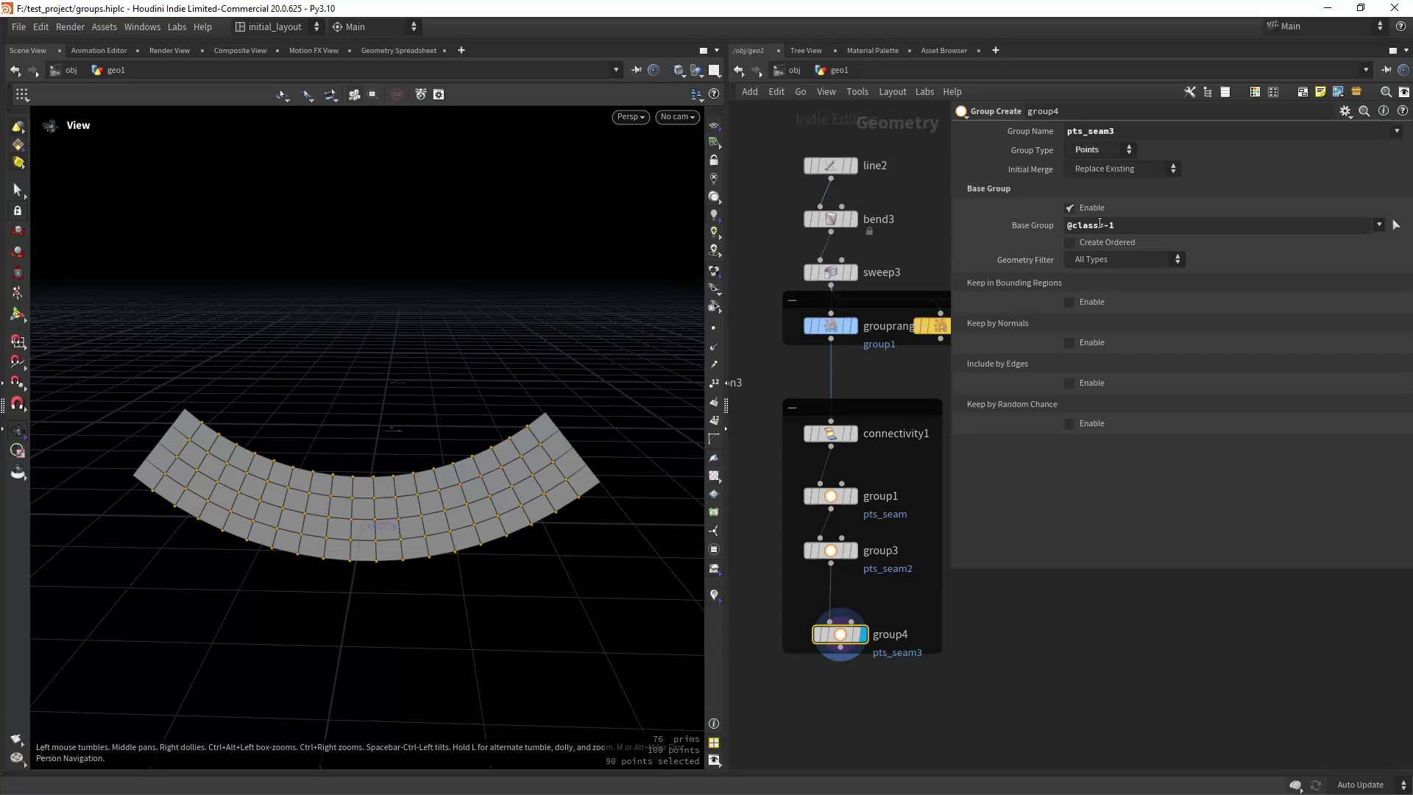
drag(617, 452, 571, 493)
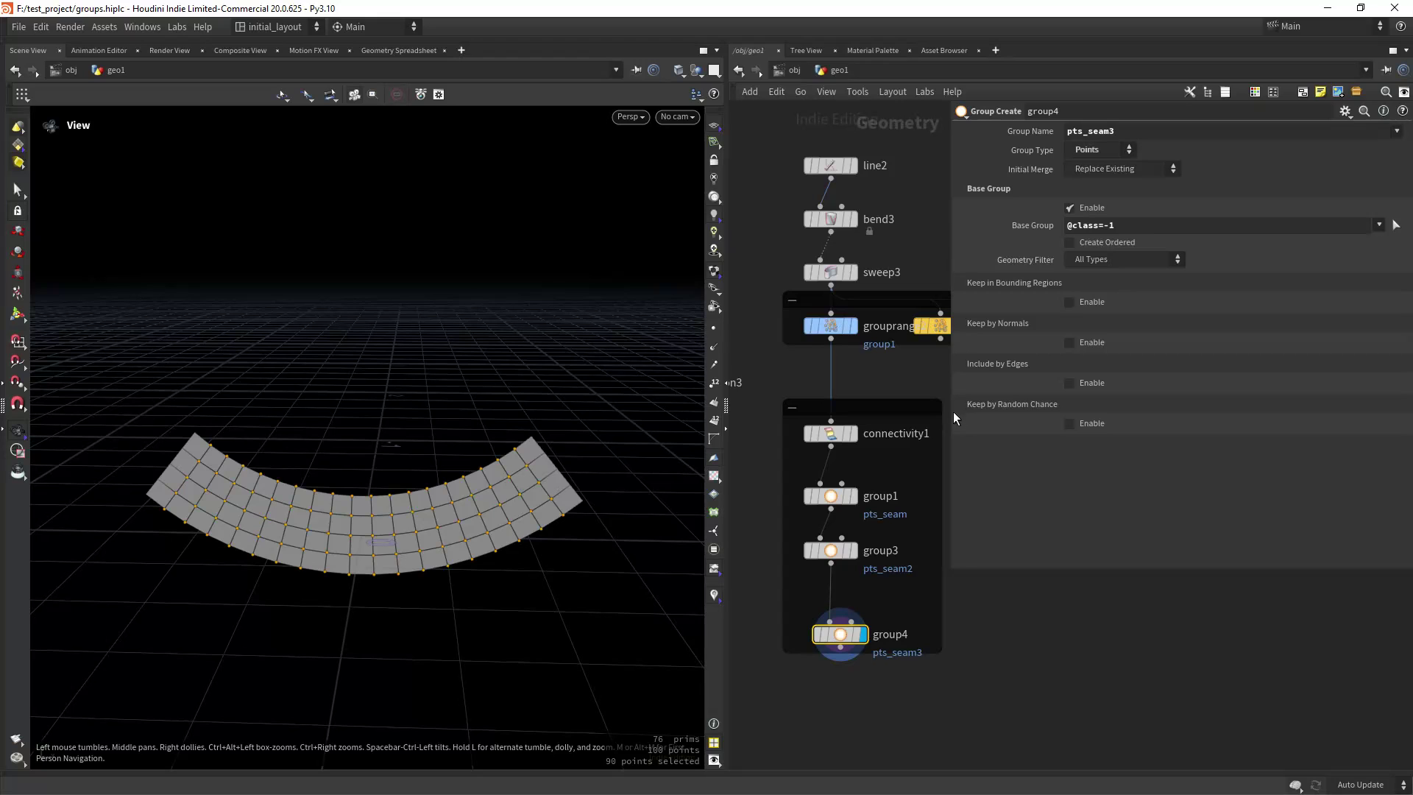
- Display copytopoints1, its source line4, and copytopoints1 again to examine how the row of vertical lines is built
drag(954, 413, 1117, 381)
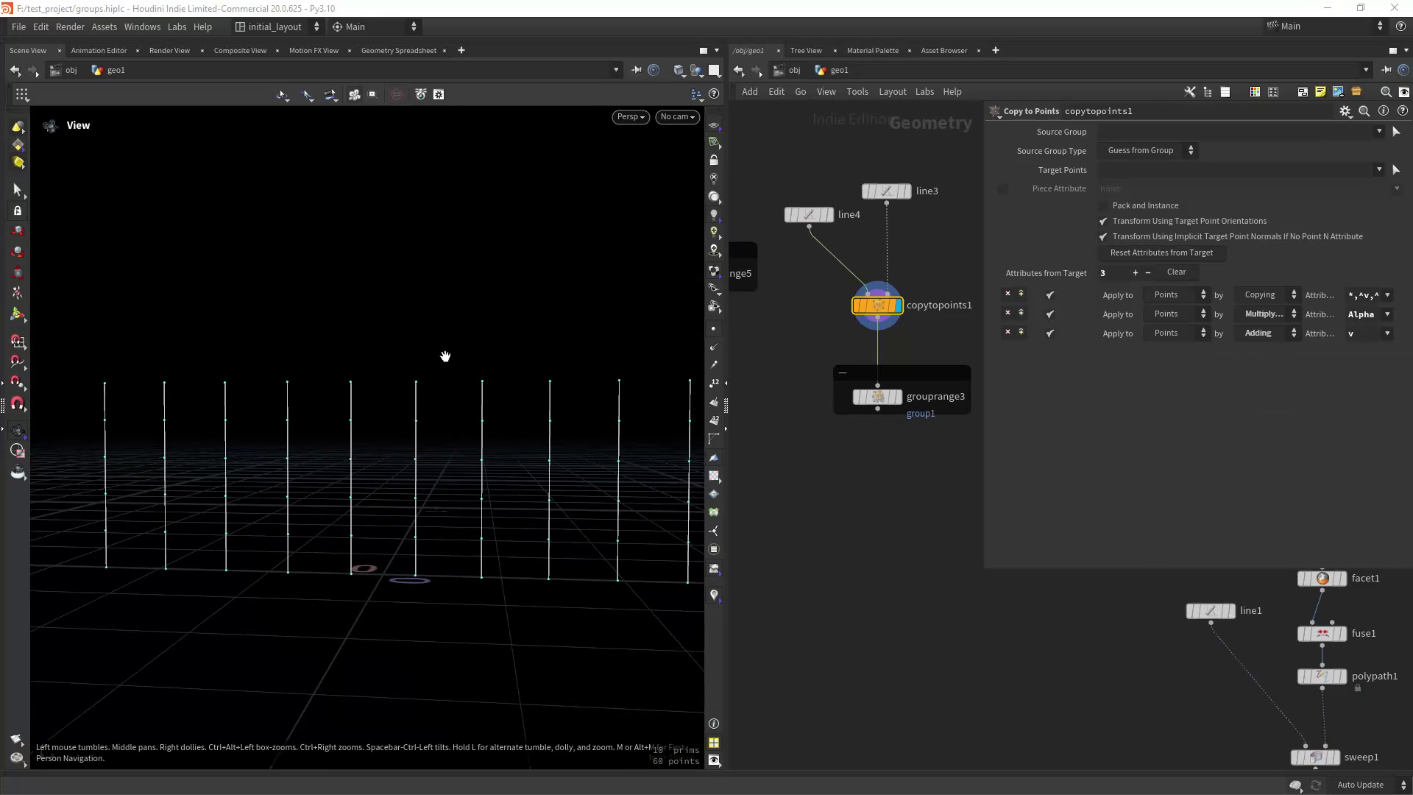
drag(444, 358, 409, 415)
scroll(385, 442, up, 4)
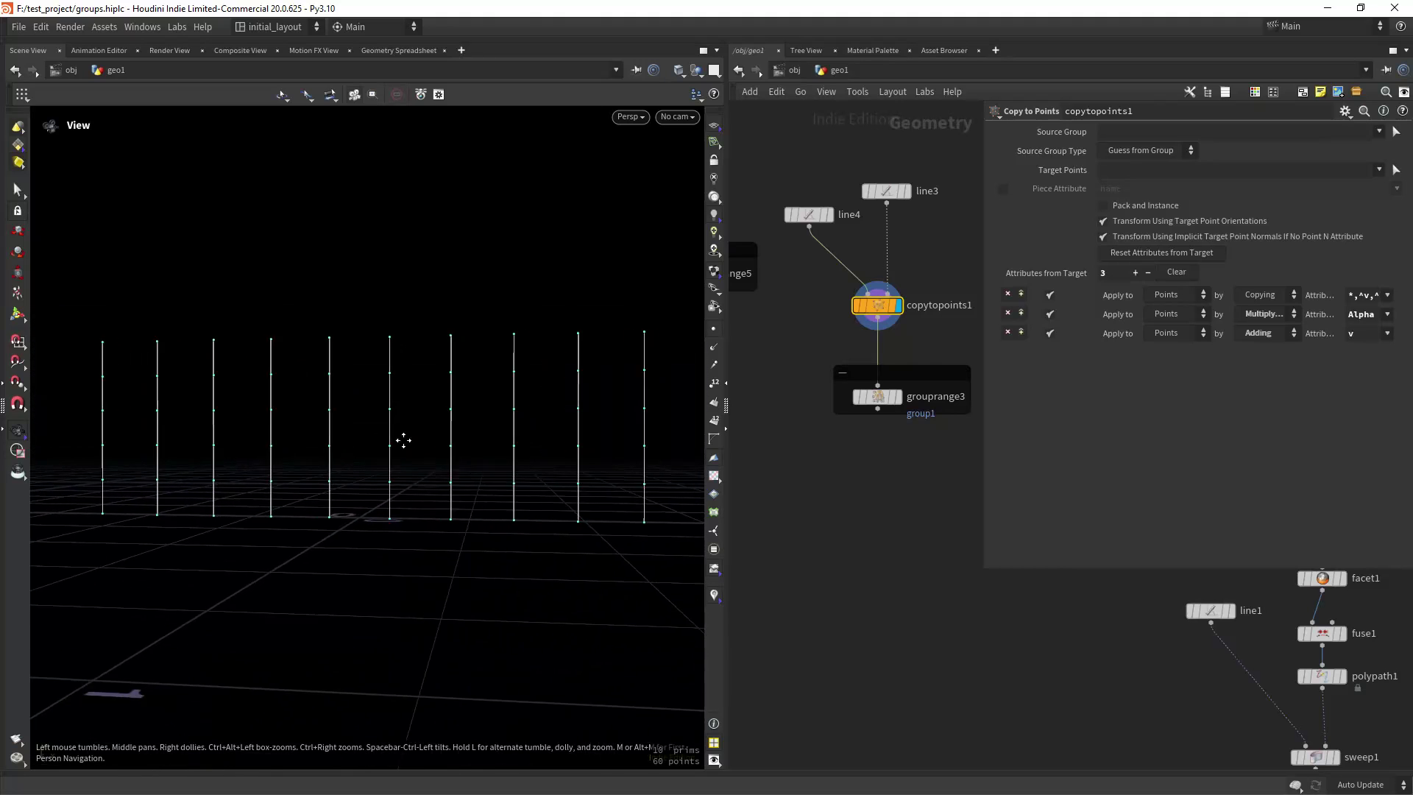
click(829, 212)
middle_drag(429, 450, 535, 449)
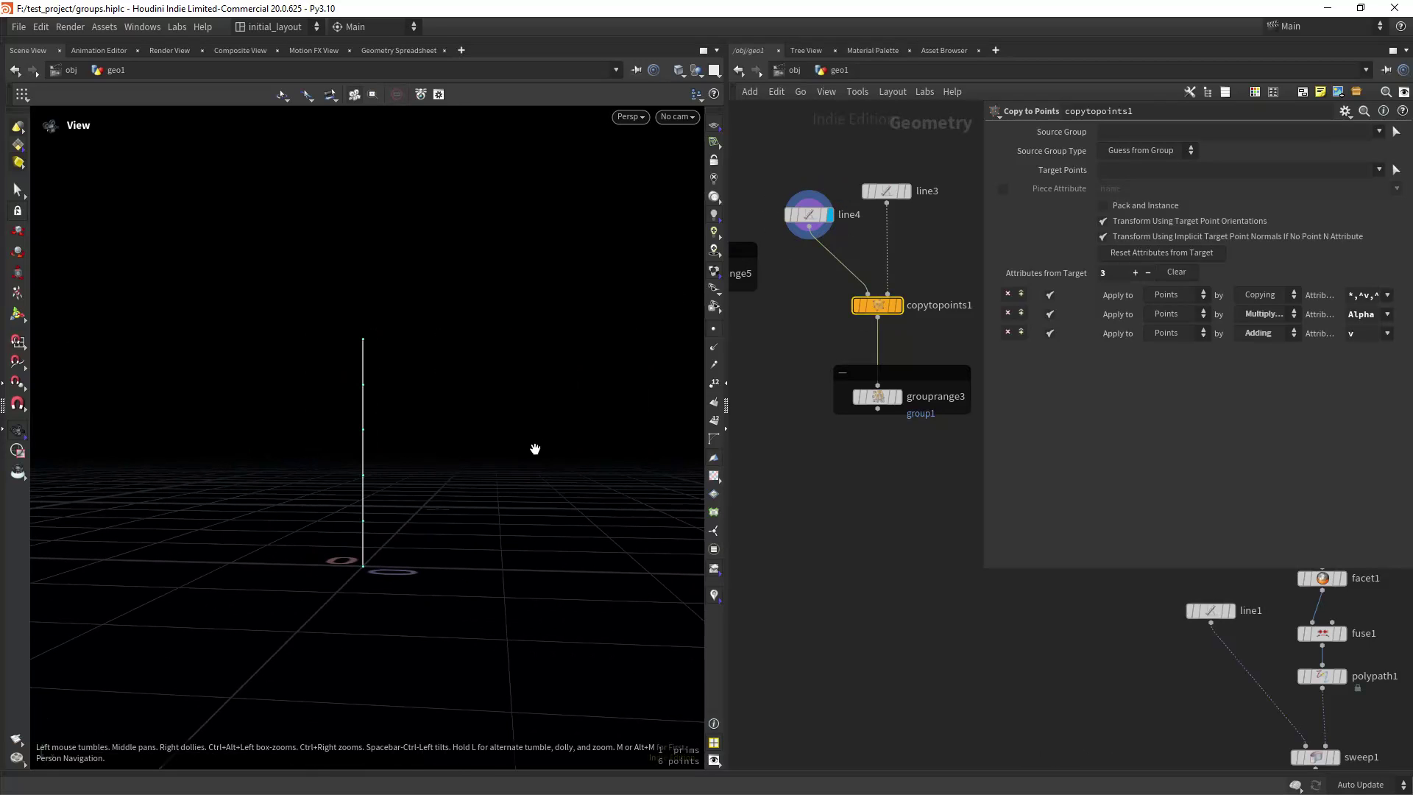
middle_drag(405, 444, 515, 423)
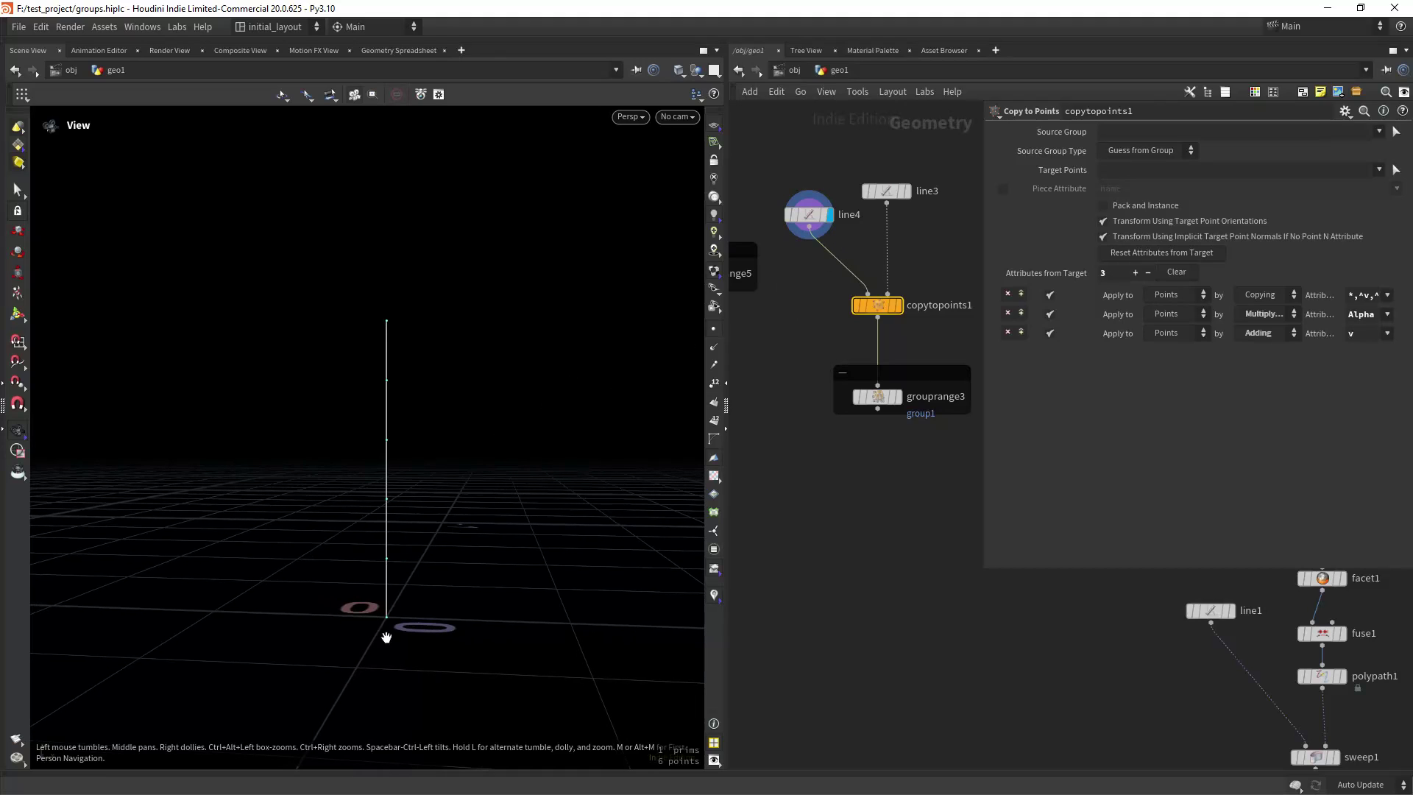
click(898, 305)
middle_drag(442, 589, 540, 493)
right_drag(541, 493, 505, 470)
middle_drag(441, 474, 560, 416)
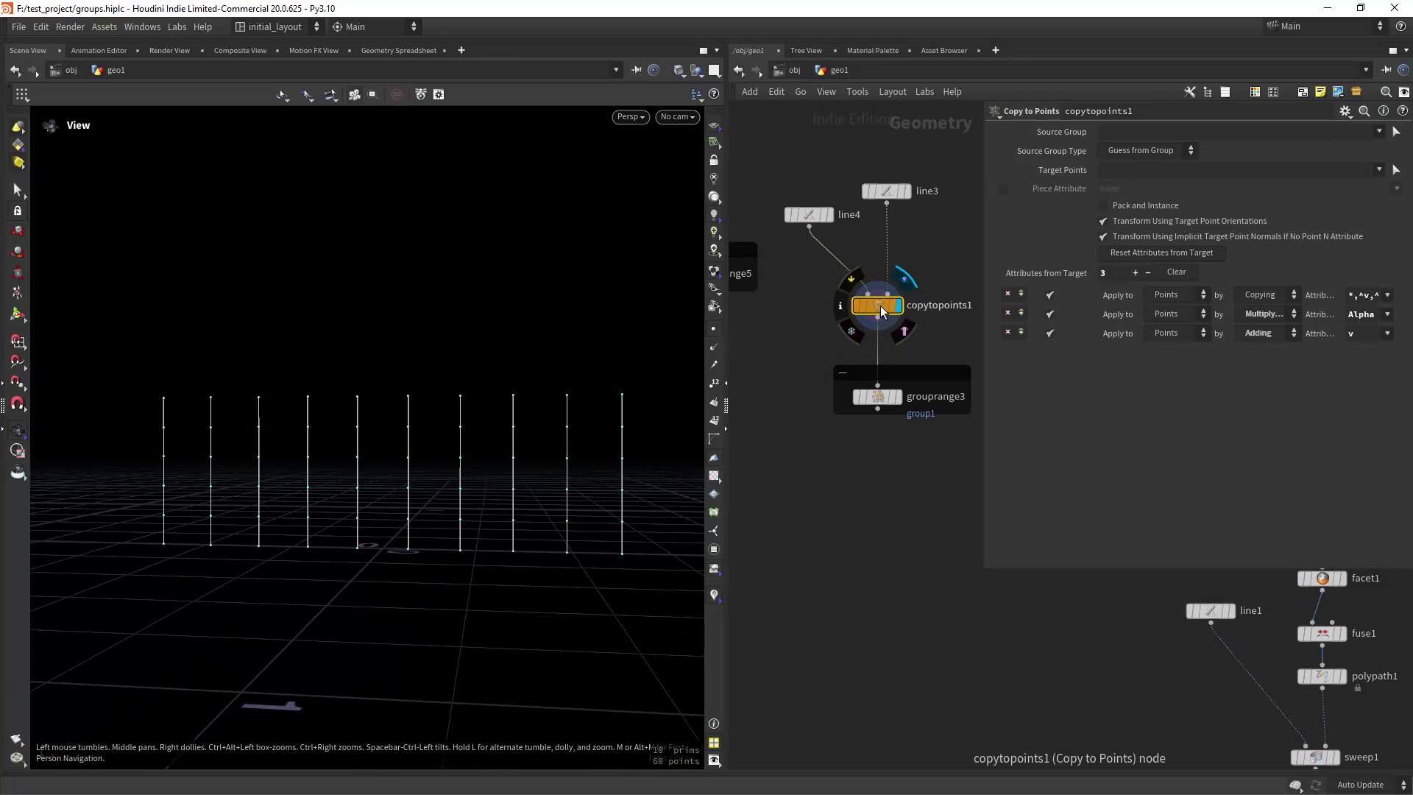
- Display grouprange3 and examine its Invert Range and Affect Disconnected Geometry Separately settings on the copied lines
mouse_move(883, 407)
mouse_down()
mouse_move(881, 442)
mouse_move(881, 316)
mouse_move(878, 443)
mouse_move(881, 396)
mouse_up()
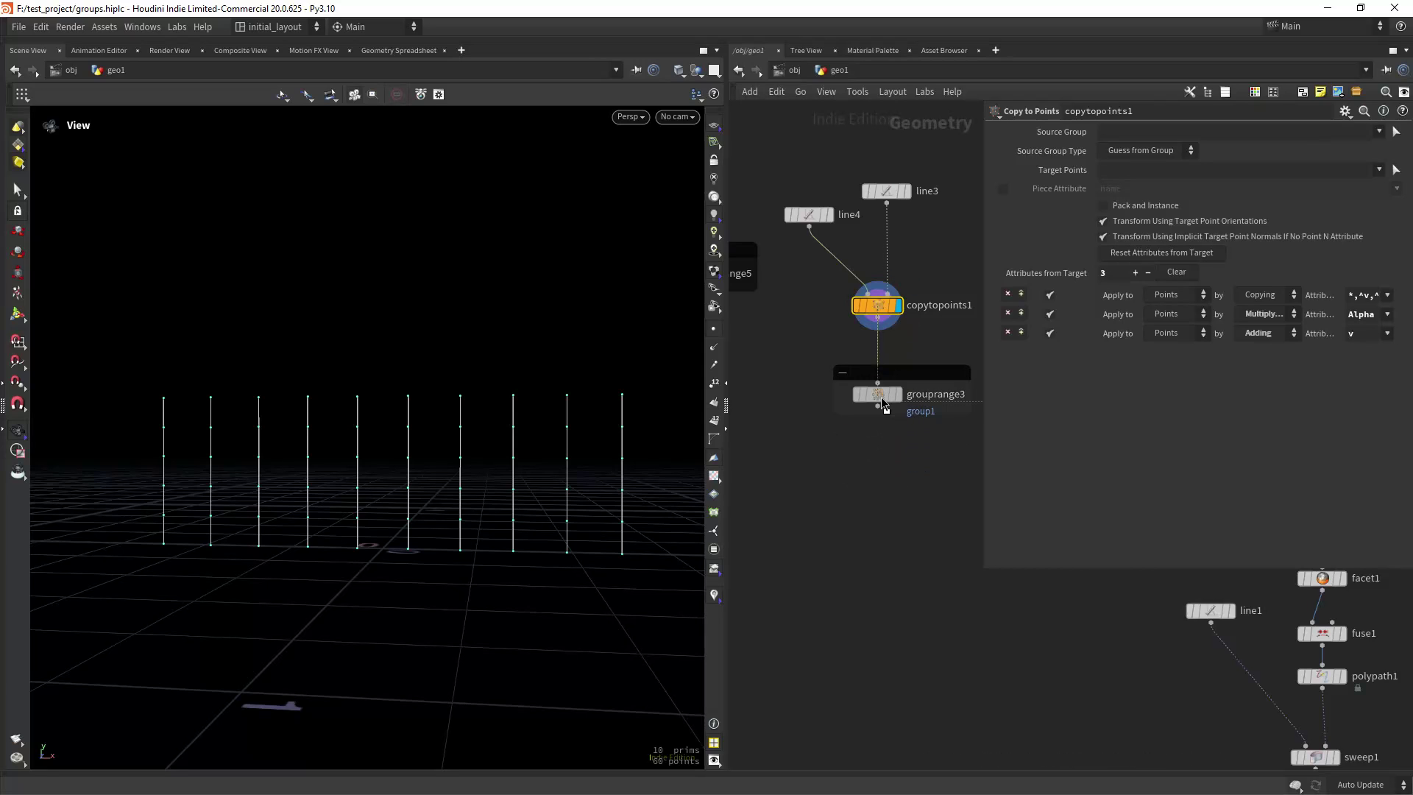
click(891, 396)
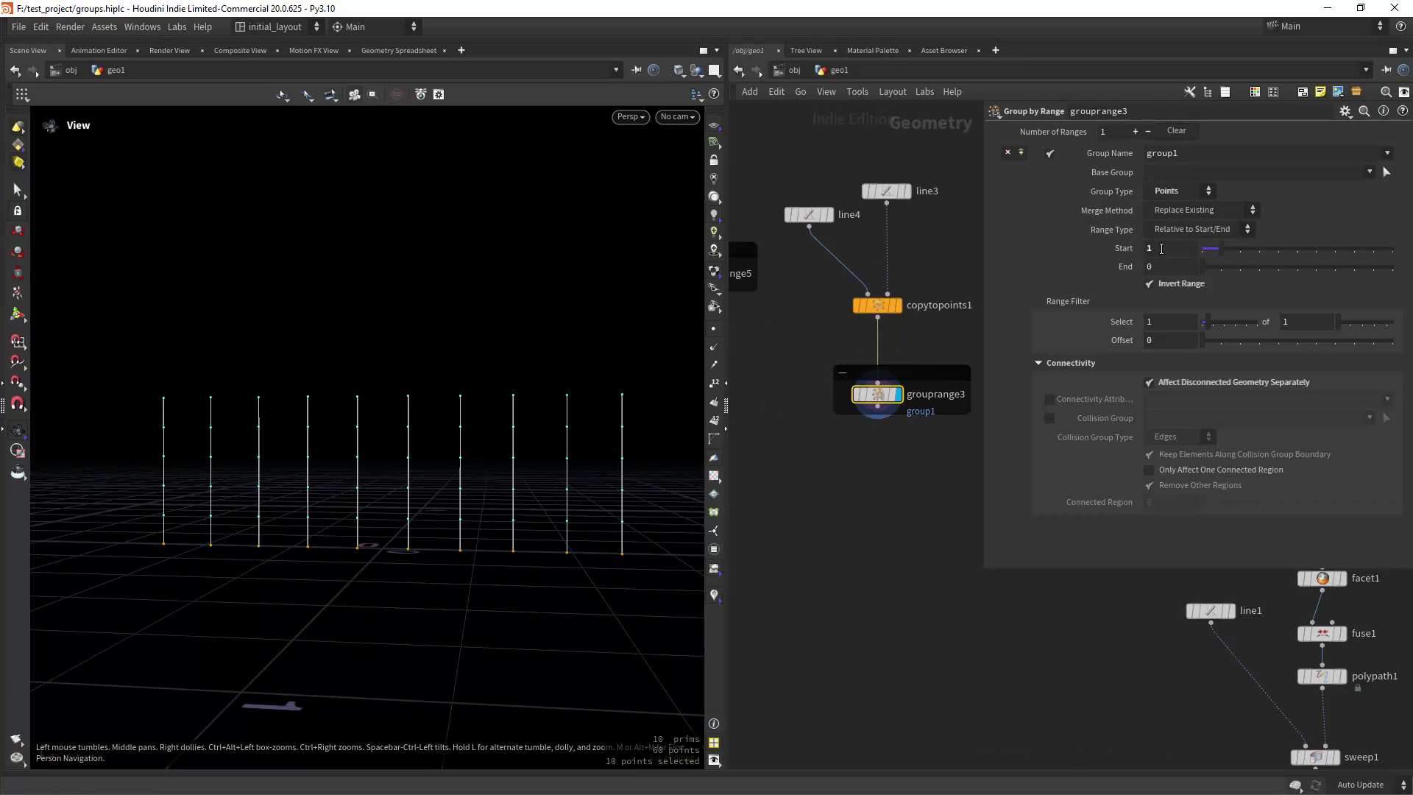
click(1176, 286)
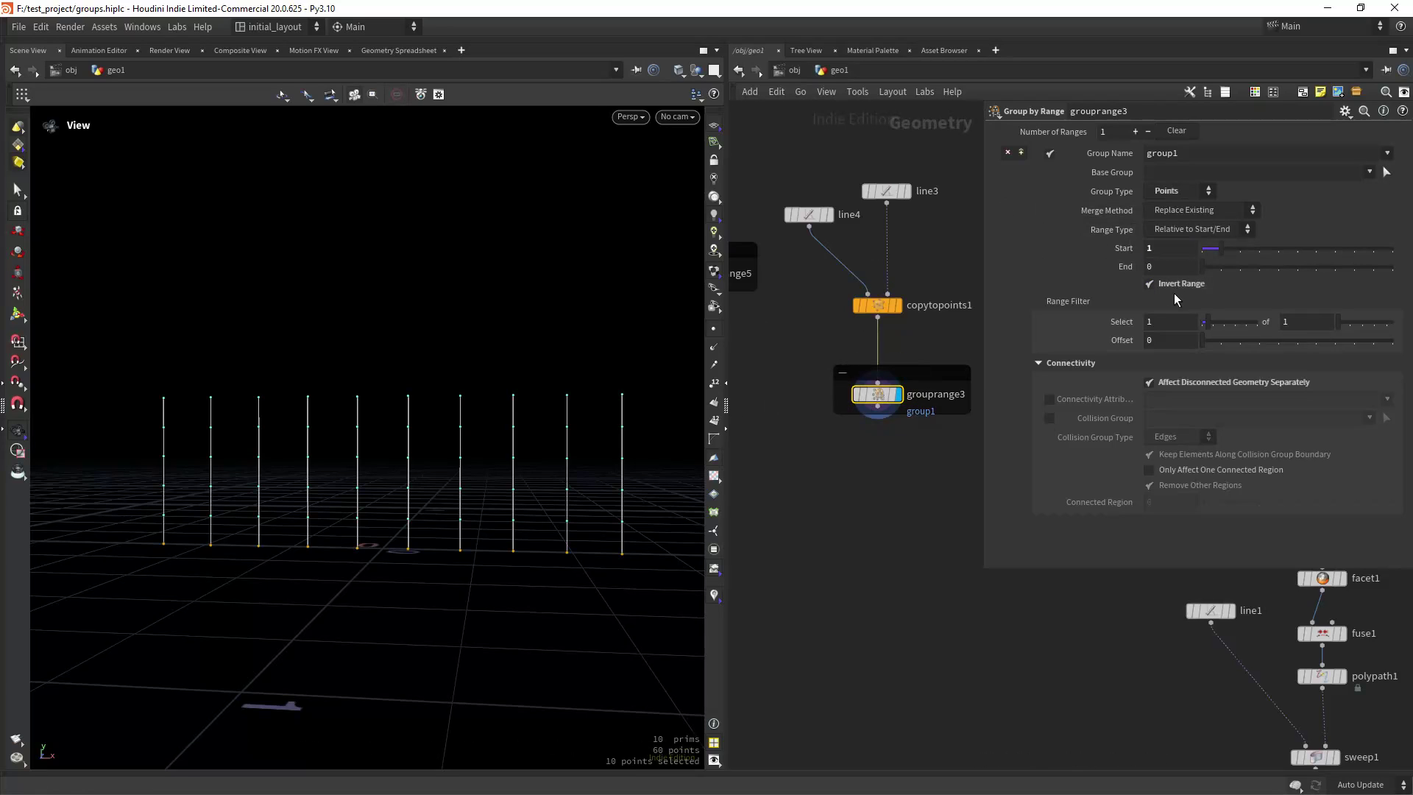
click(1193, 382)
click(1177, 380)
right_drag(527, 496, 445, 491)
drag(445, 491, 511, 485)
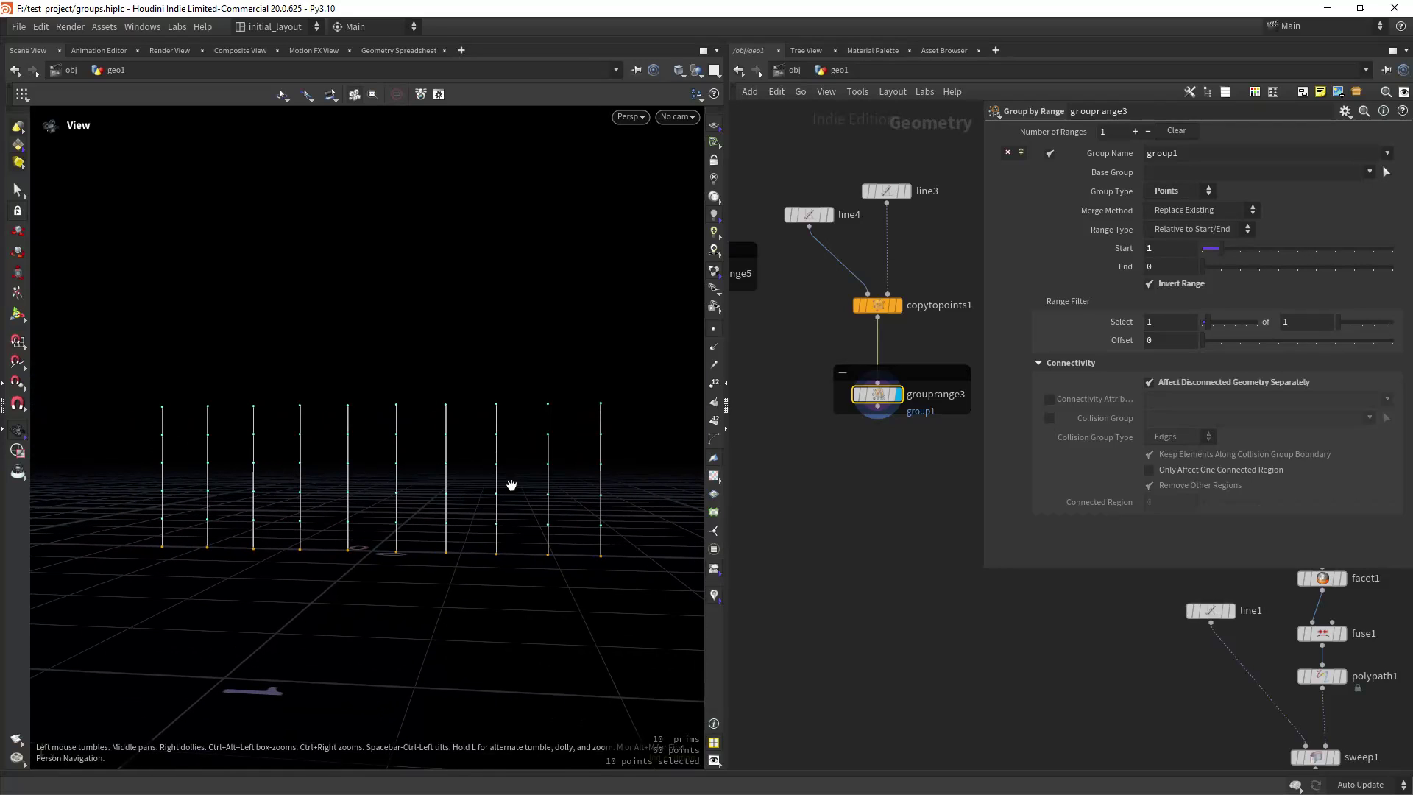
- Set grouprange3's Start to 0 and End to 1 to group the opposite end point of each line
mouse_move(1219, 248)
mouse_down()
mouse_move(1199, 255)
mouse_move(1222, 271)
mouse_up()
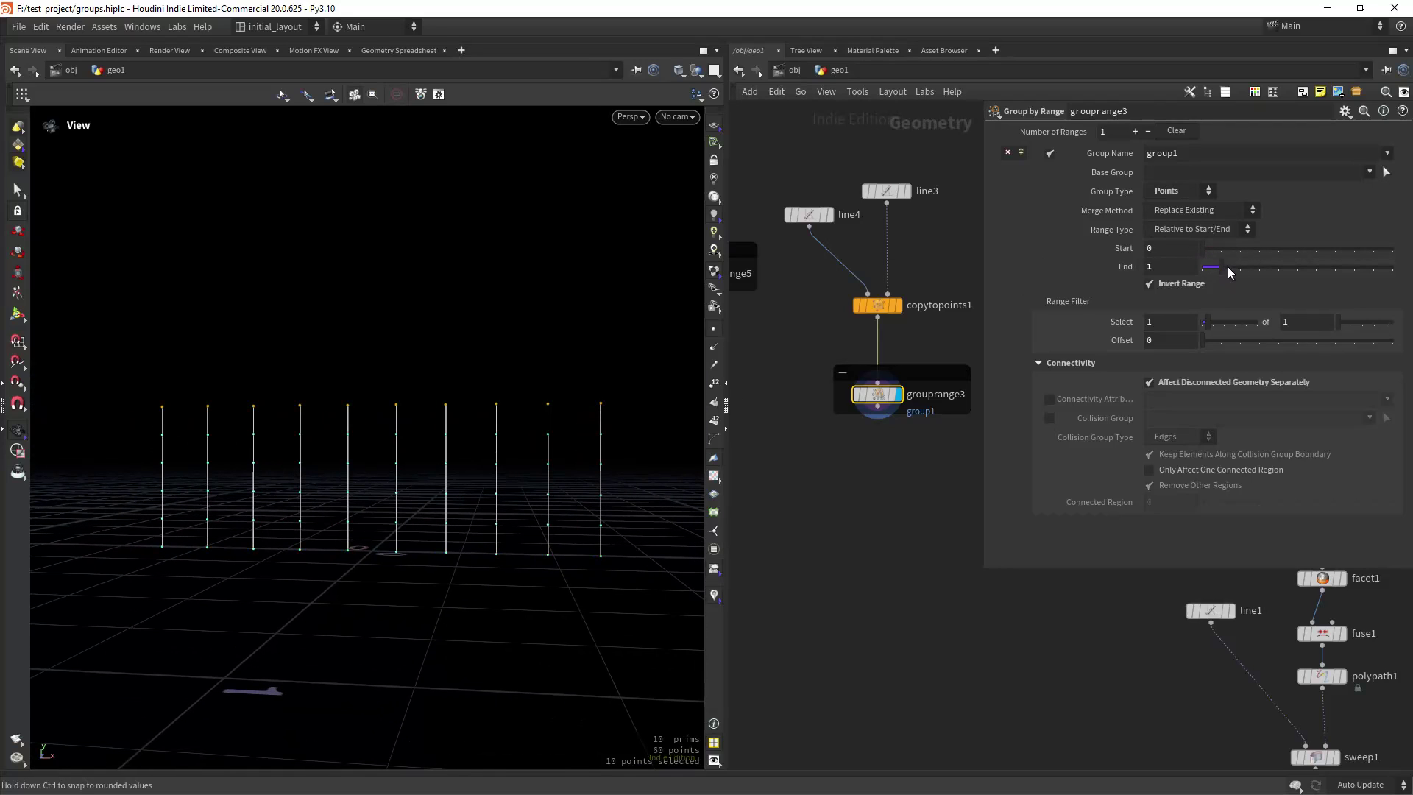
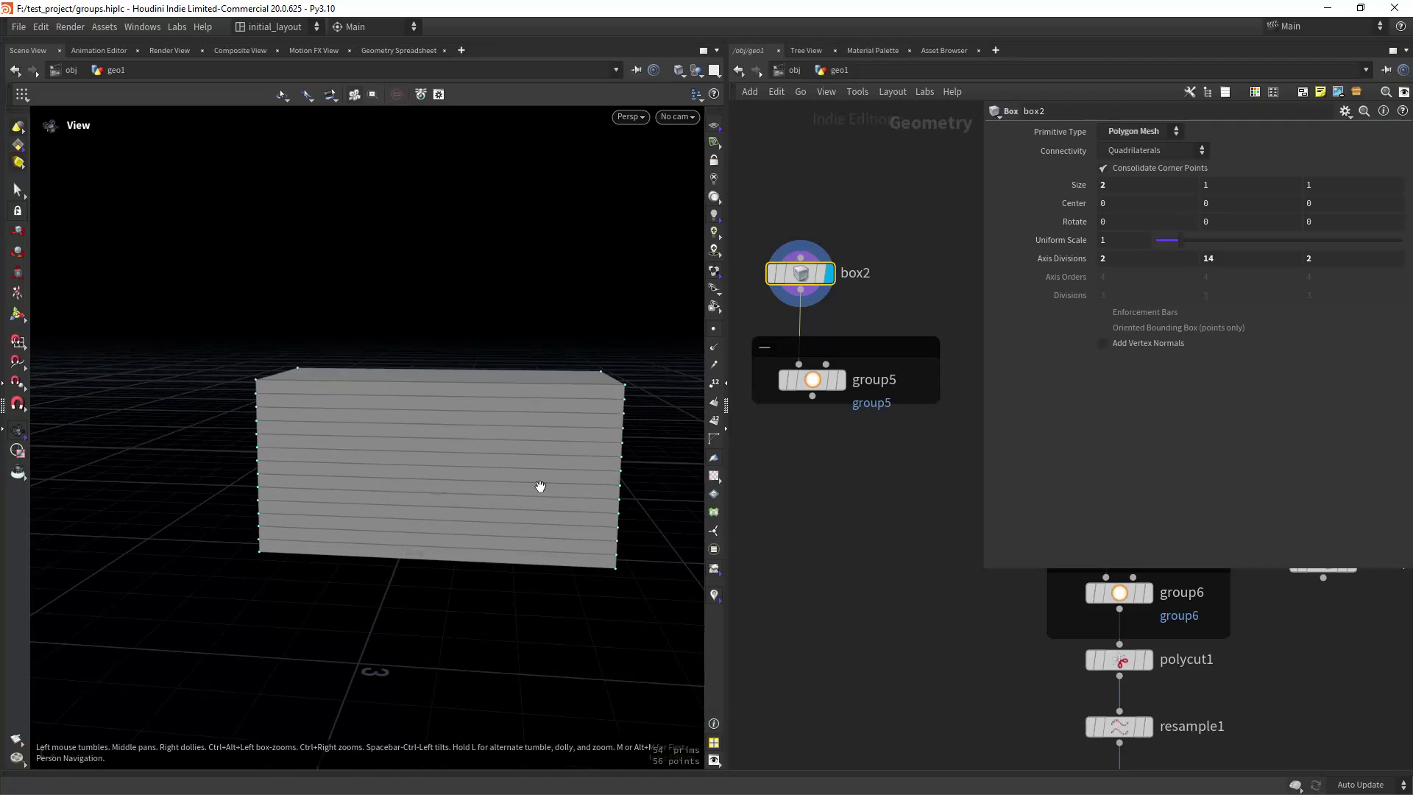
- Check box2's vertical Axis Divisions, and display and select group5 with a wider parameter pane
click(1231, 263)
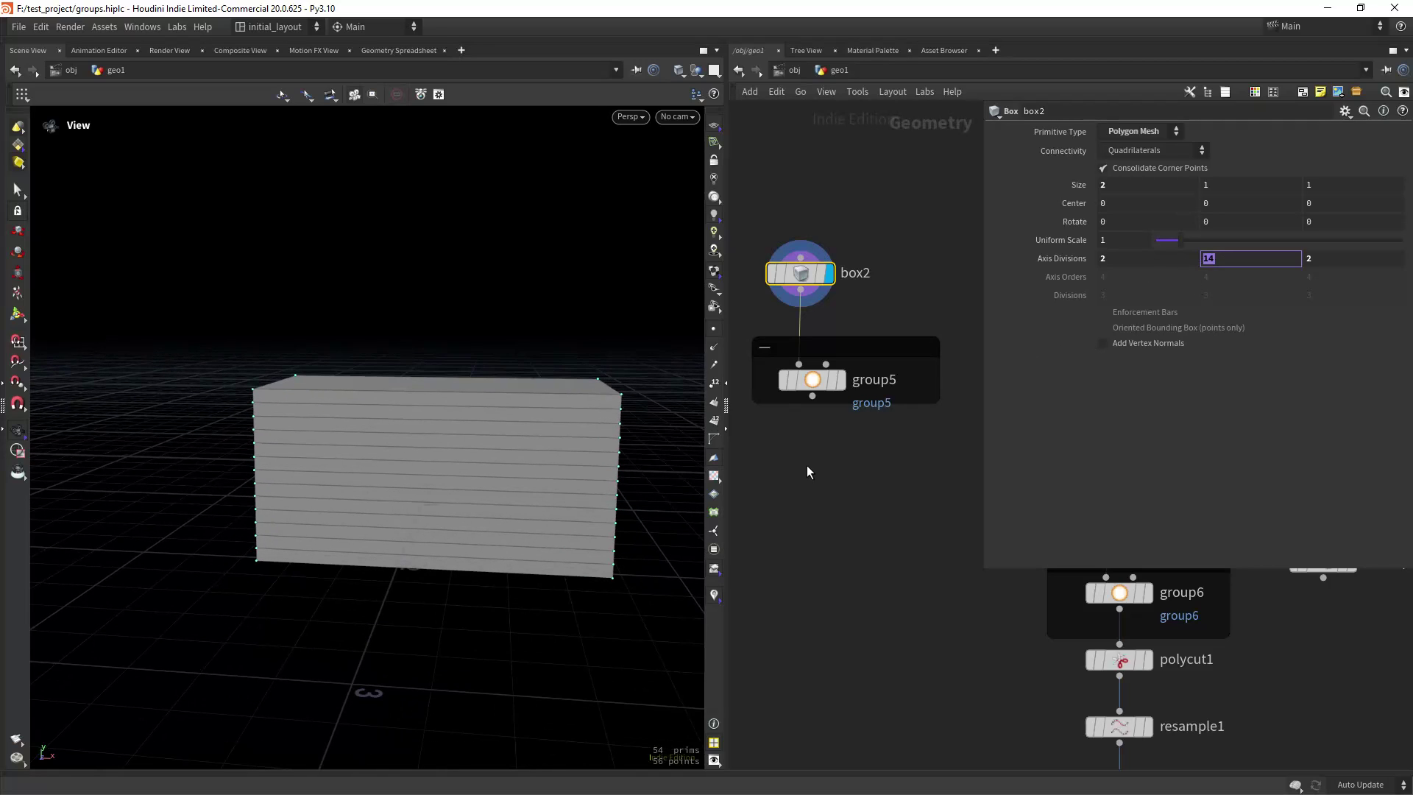
scroll(808, 472, up, 2)
middle_drag(833, 428, 824, 472)
mouse_move(808, 398)
click(851, 352)
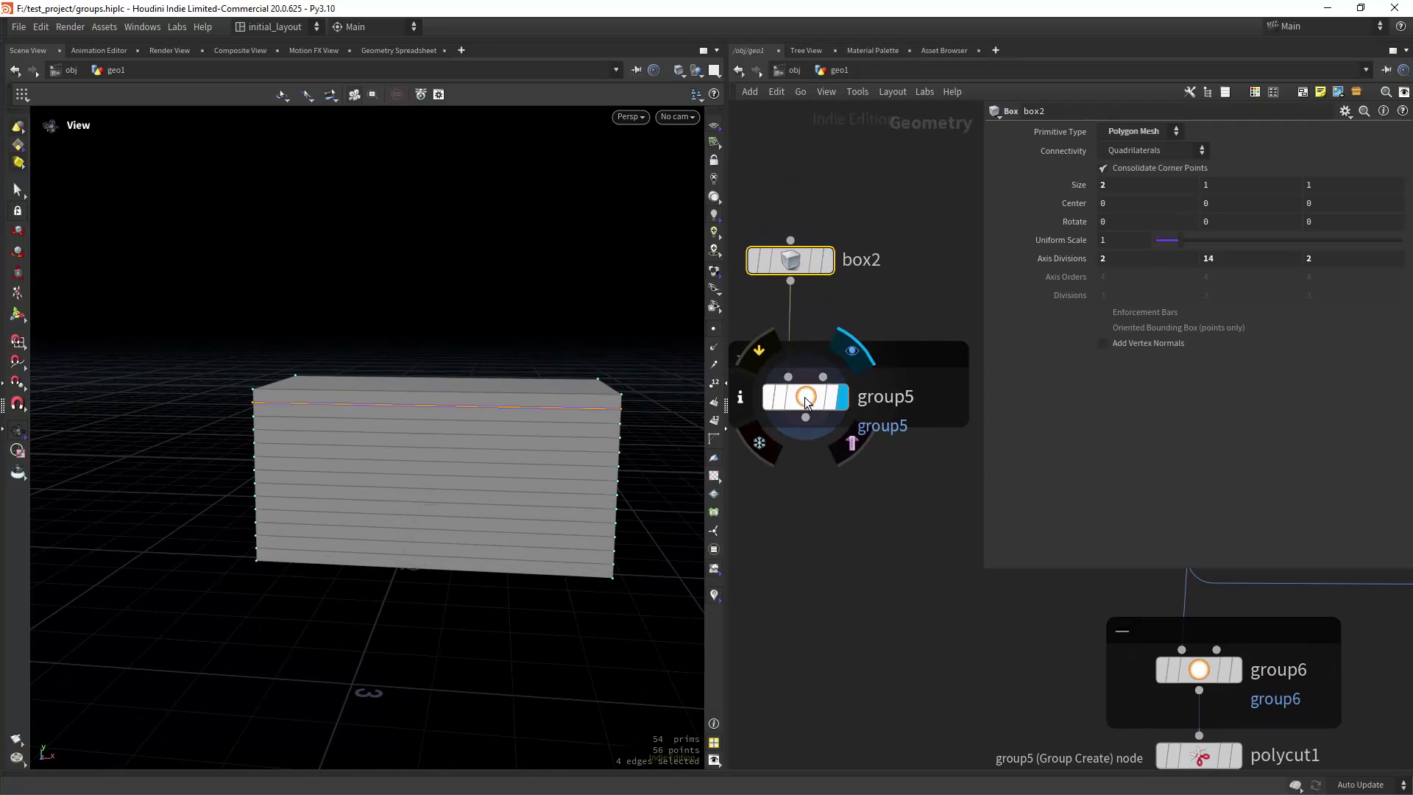
click(806, 401)
drag(985, 274, 893, 272)
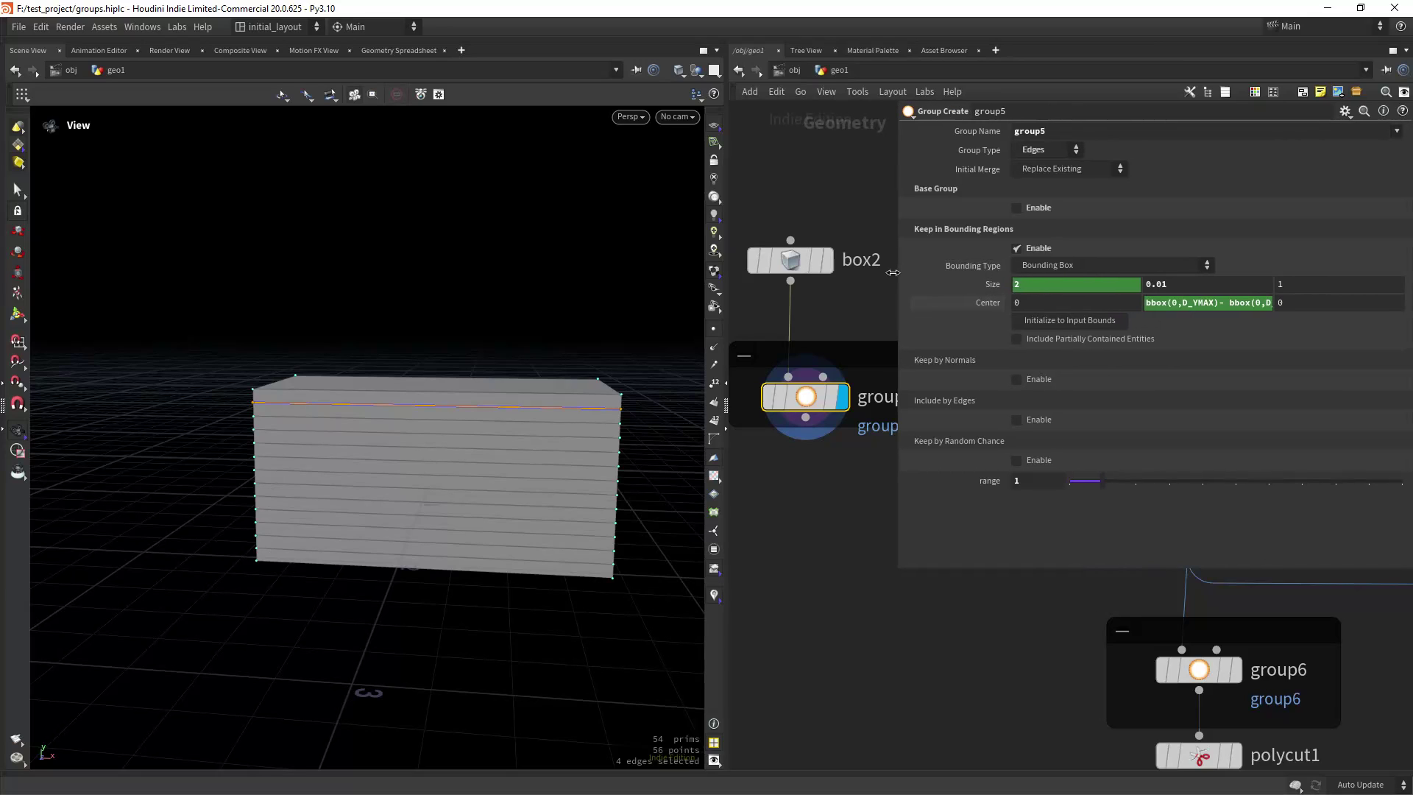
- Toggle group5's Keep in Bounding Regions off and on, and reveal the expressions behind its Size values
click(1018, 248)
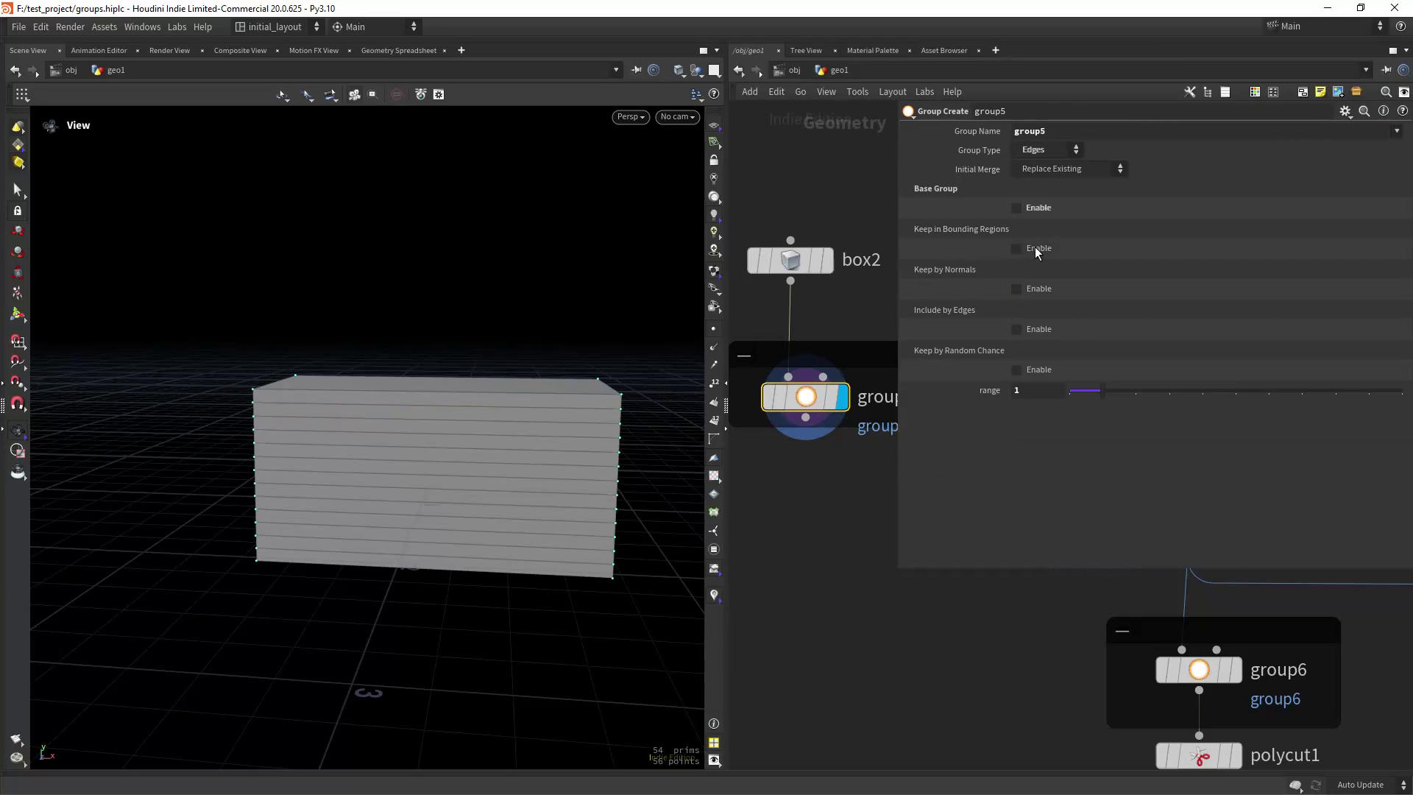
click(1035, 246)
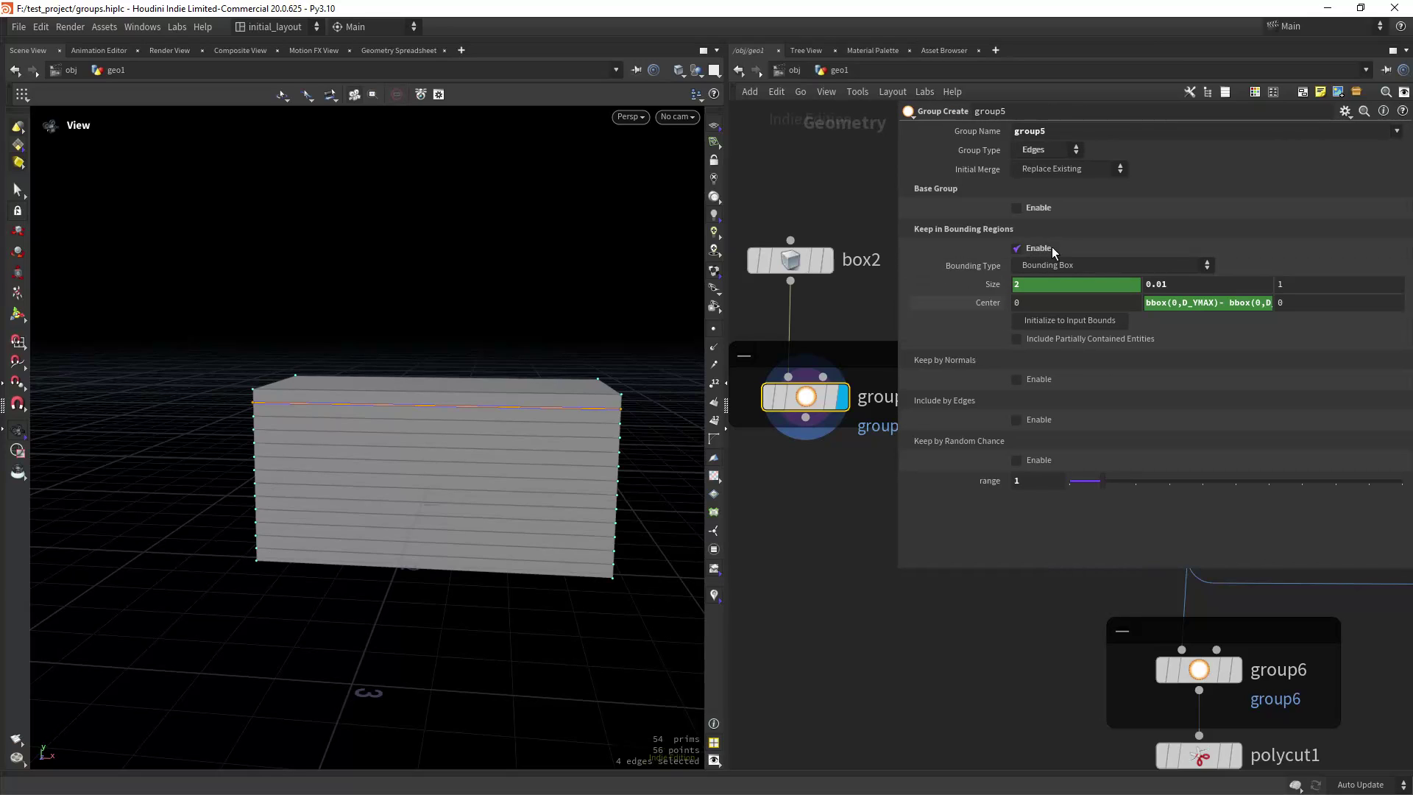
click(993, 285)
mouse_move(532, 475)
mouse_down()
mouse_move(536, 511)
mouse_move(528, 487)
mouse_move(549, 448)
mouse_move(562, 458)
mouse_move(549, 453)
mouse_up()
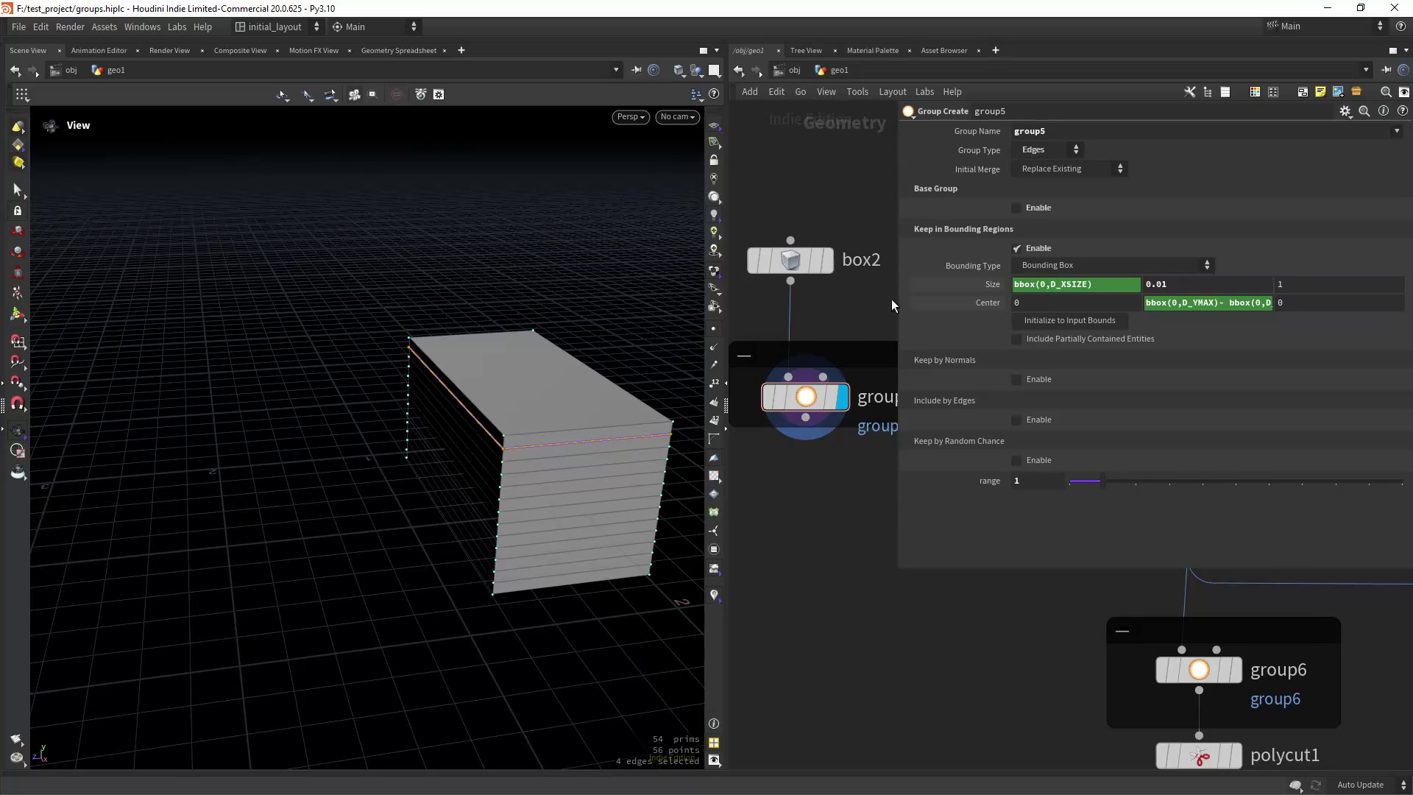
- Copy group5's Size X expression into Size Z and adapt it to bbox(0,D_ZSIZE)
click(1092, 286)
key(ctrl+c)
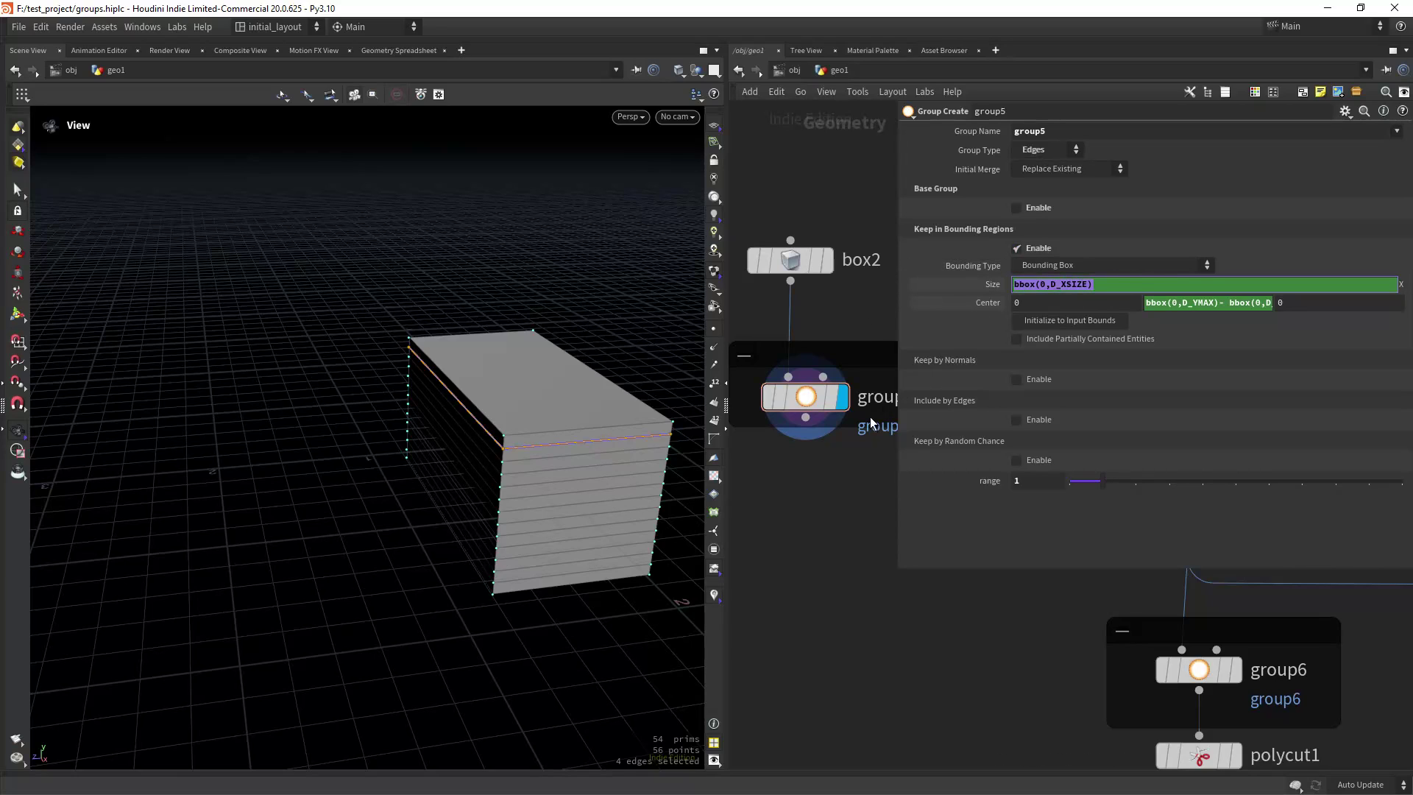
click(833, 533)
click(1295, 290)
key(ctrl+v)
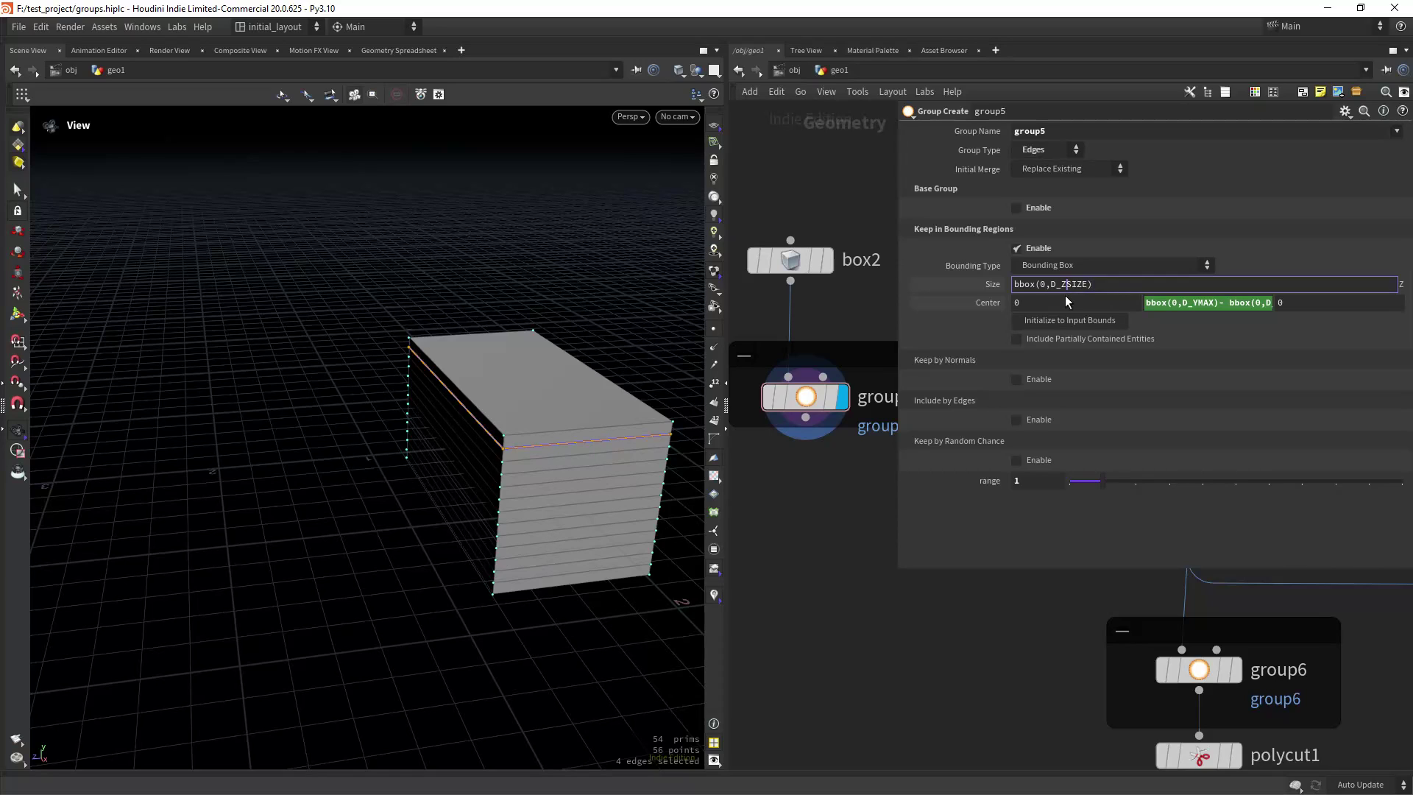
key(Return)
- Set box2's Size Z to 2 and check the grouped edge loop around the enlarged box
click(788, 258)
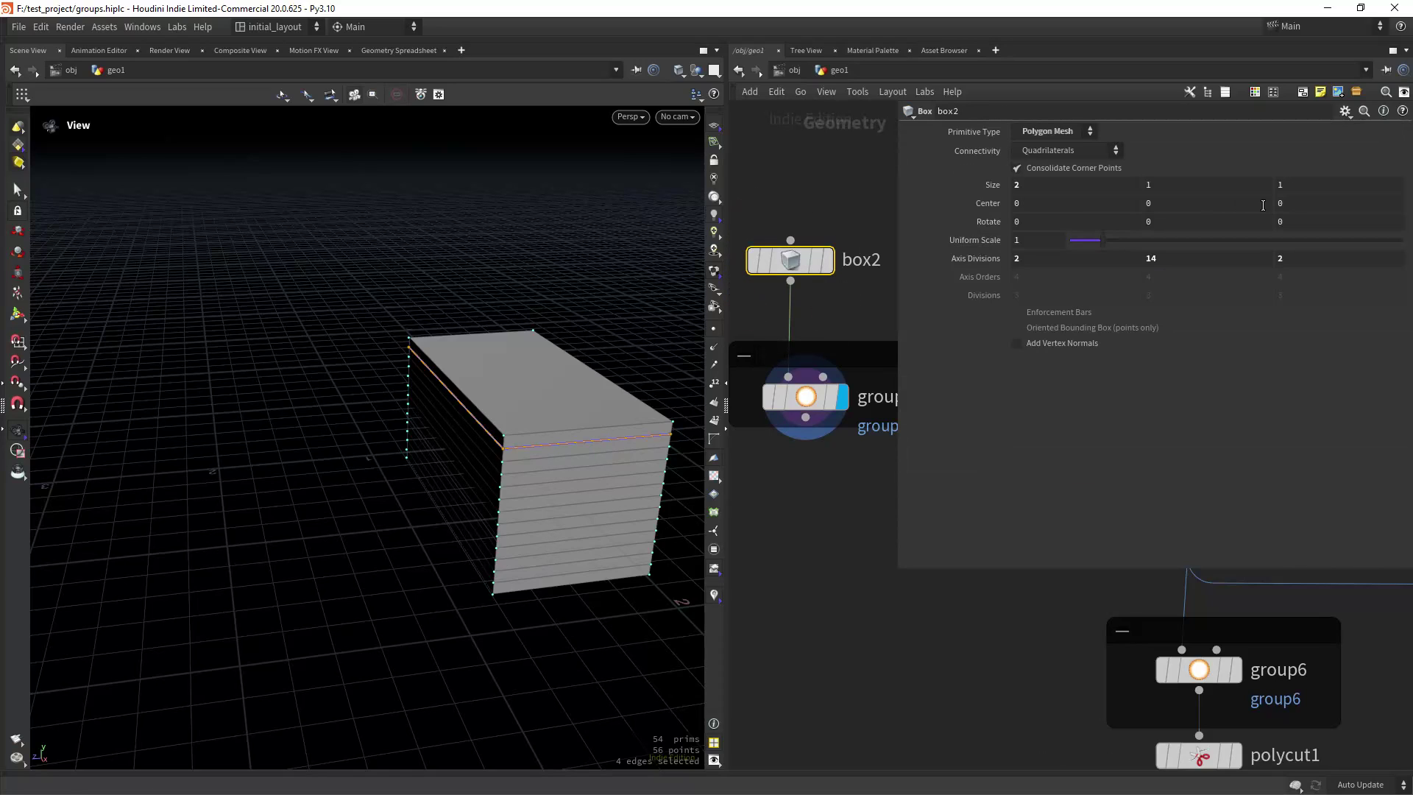
click(1299, 190)
text(2)
key(Return)
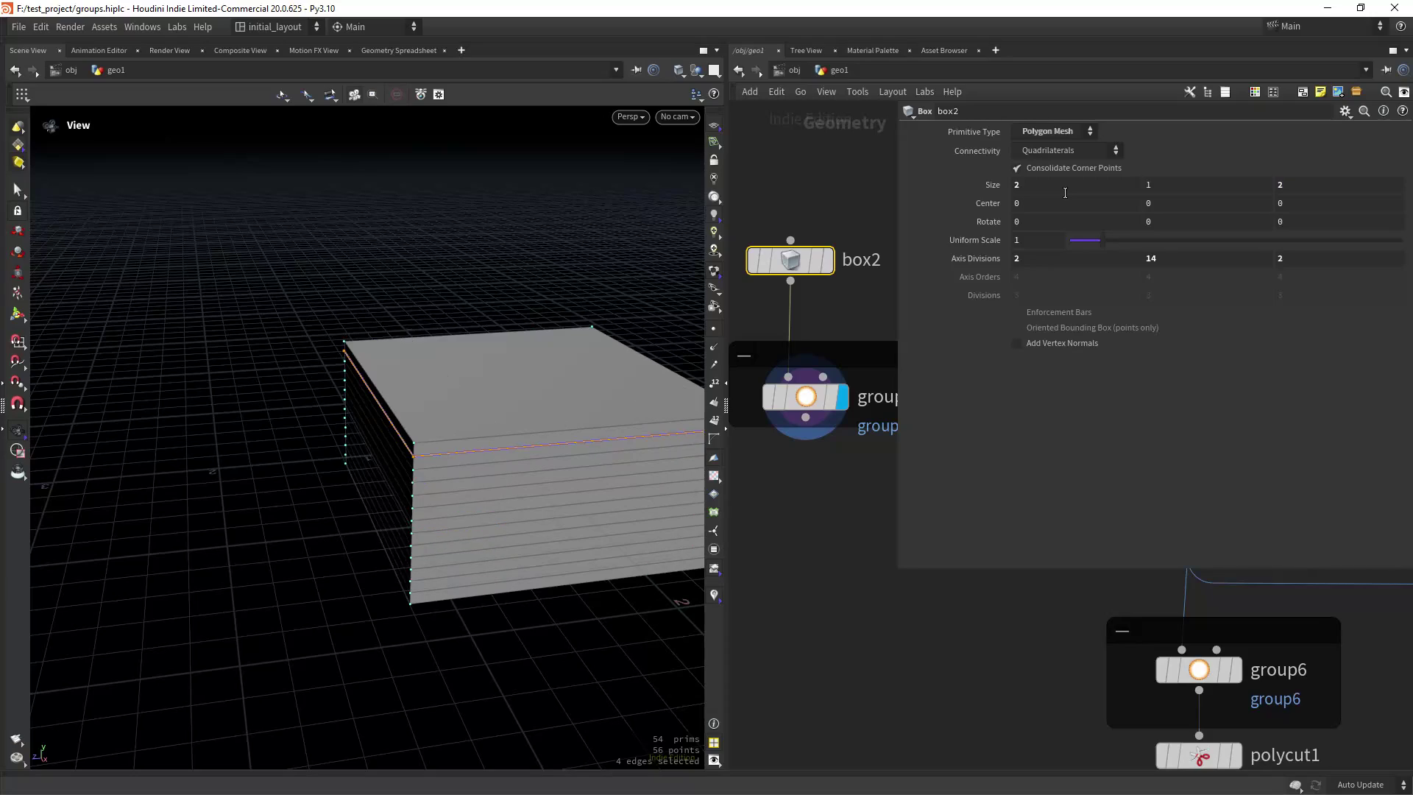
scroll(530, 417, down, 3)
mouse_move(530, 416)
mouse_down()
mouse_move(279, 399)
mouse_move(464, 428)
mouse_move(520, 410)
mouse_up()
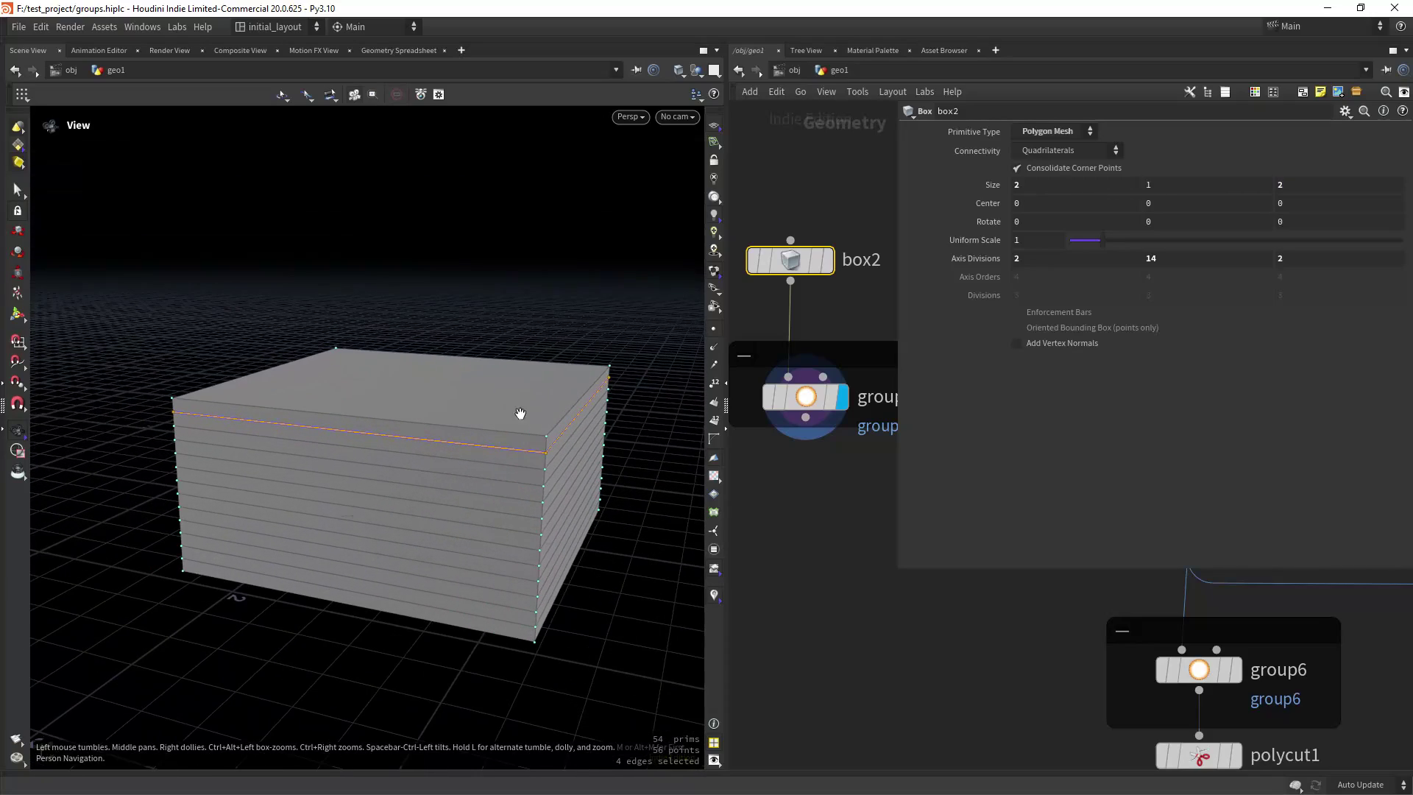
- Examine group5's bounding Size values against the grouped edge loop, and expand its Center Y expression
click(823, 389)
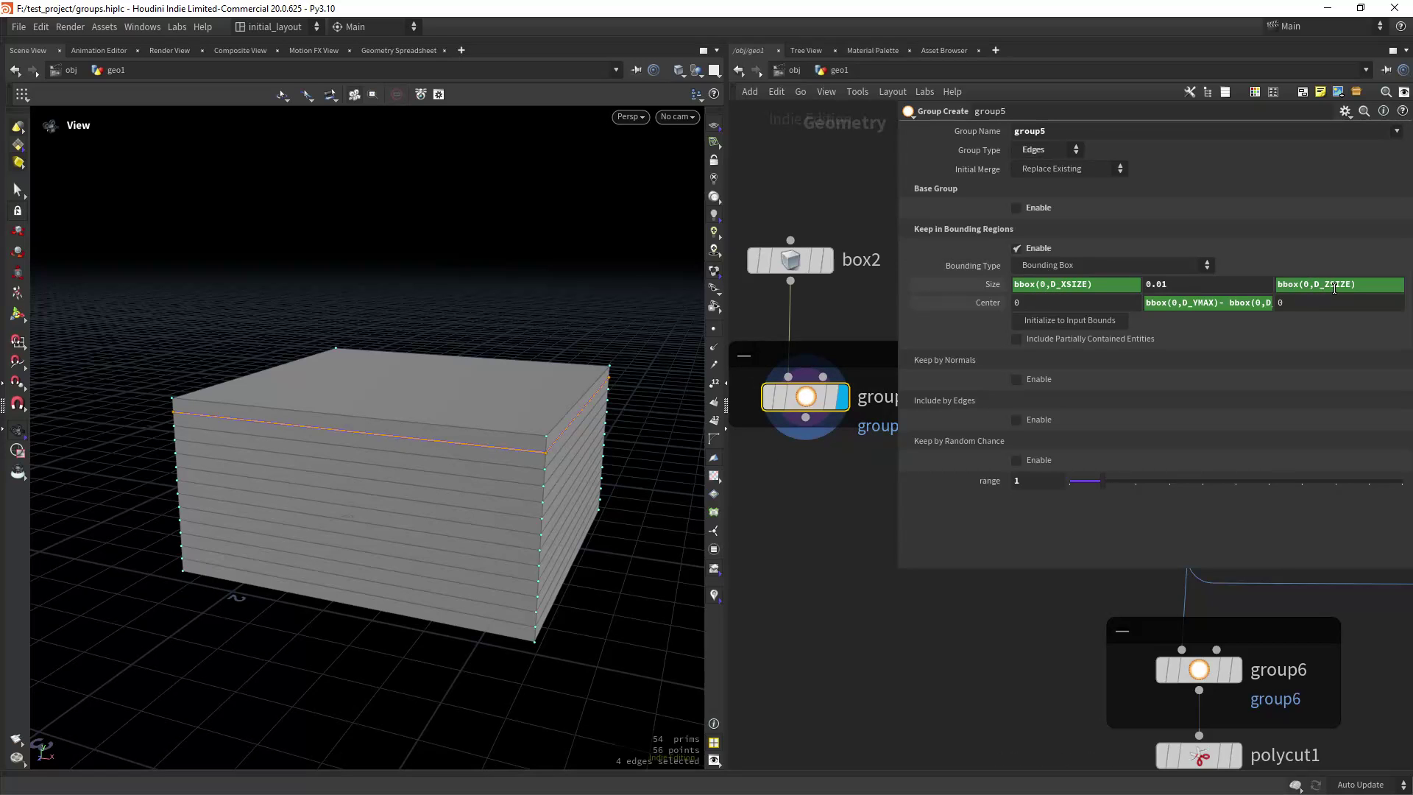
scroll(536, 464, up, 10)
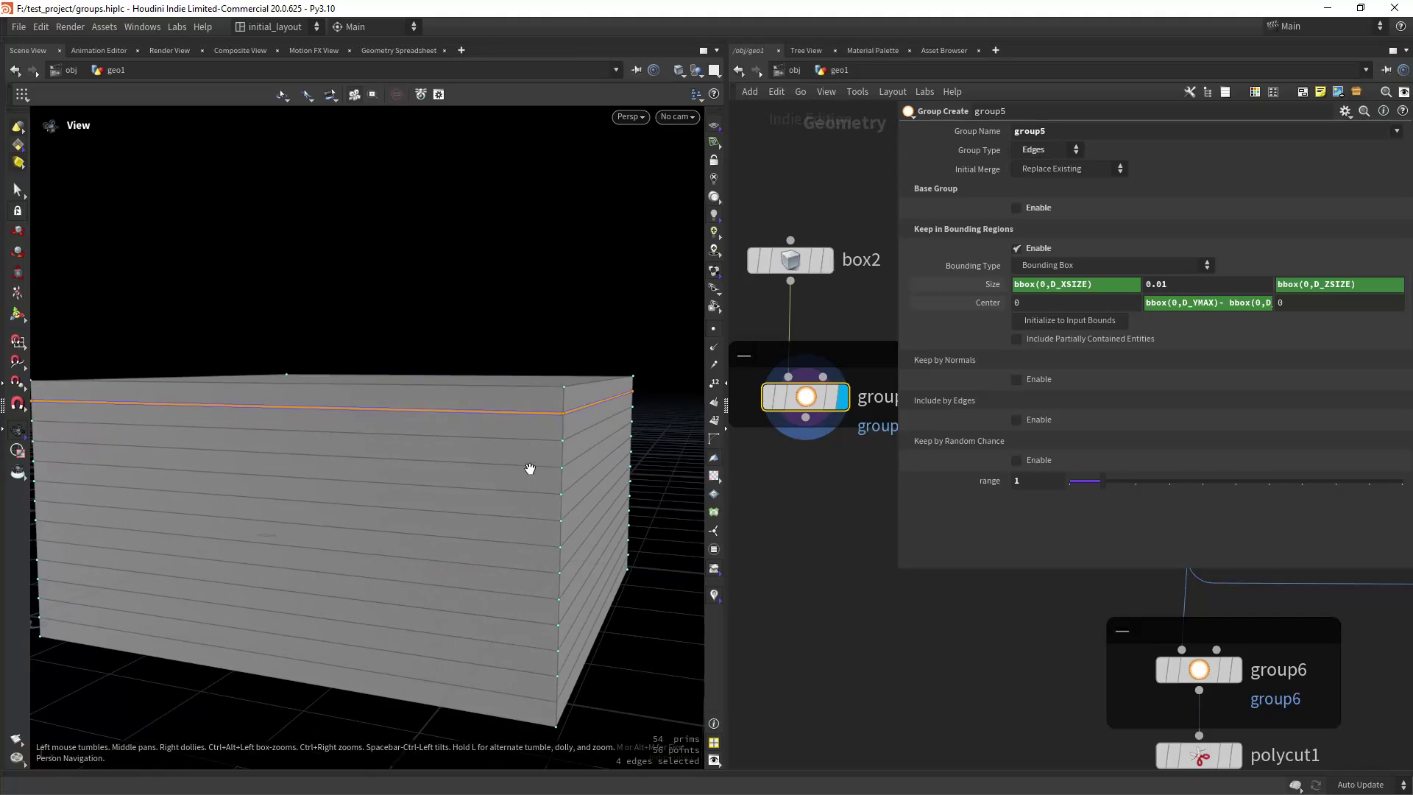
right_drag(530, 469, 525, 497)
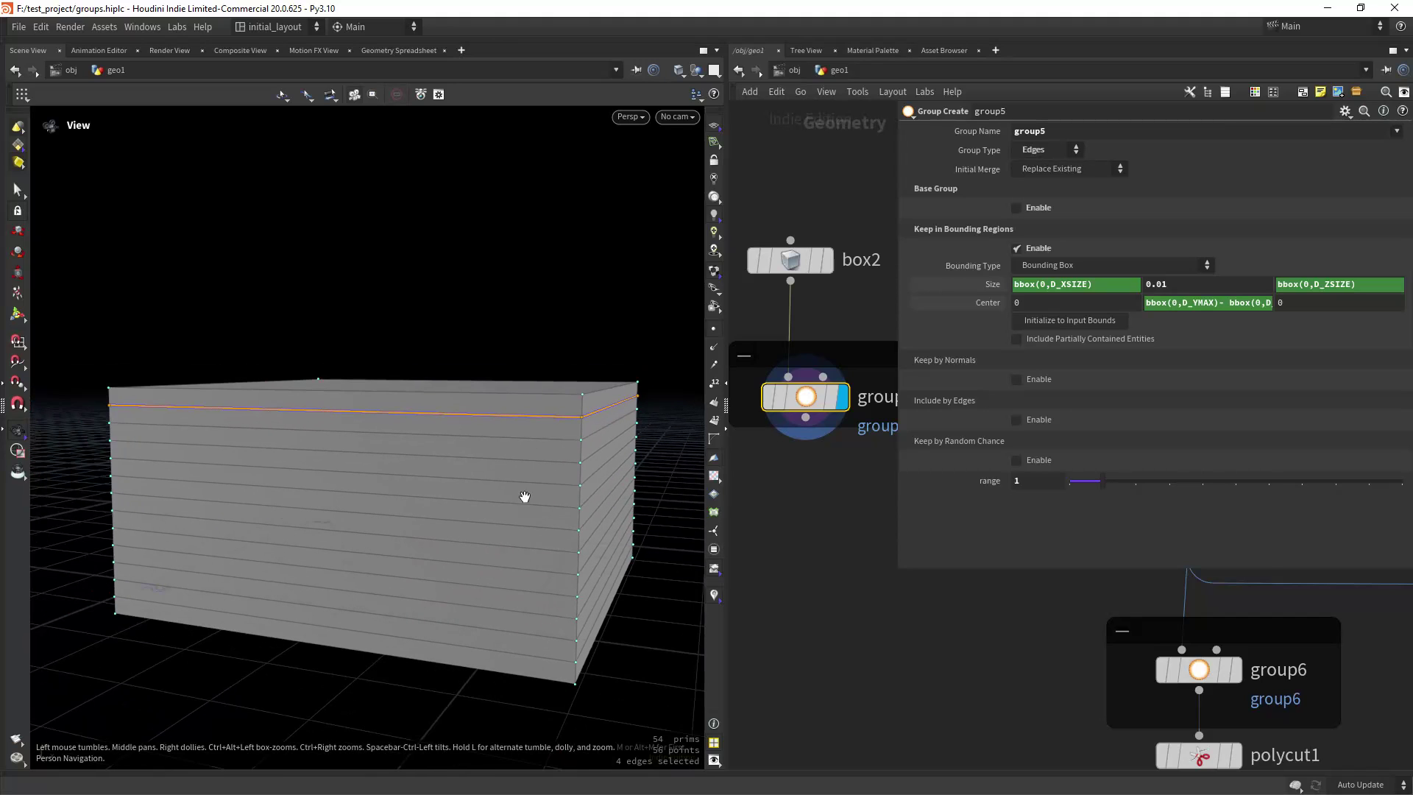
scroll(542, 401, down, 3)
scroll(489, 438, up, 4)
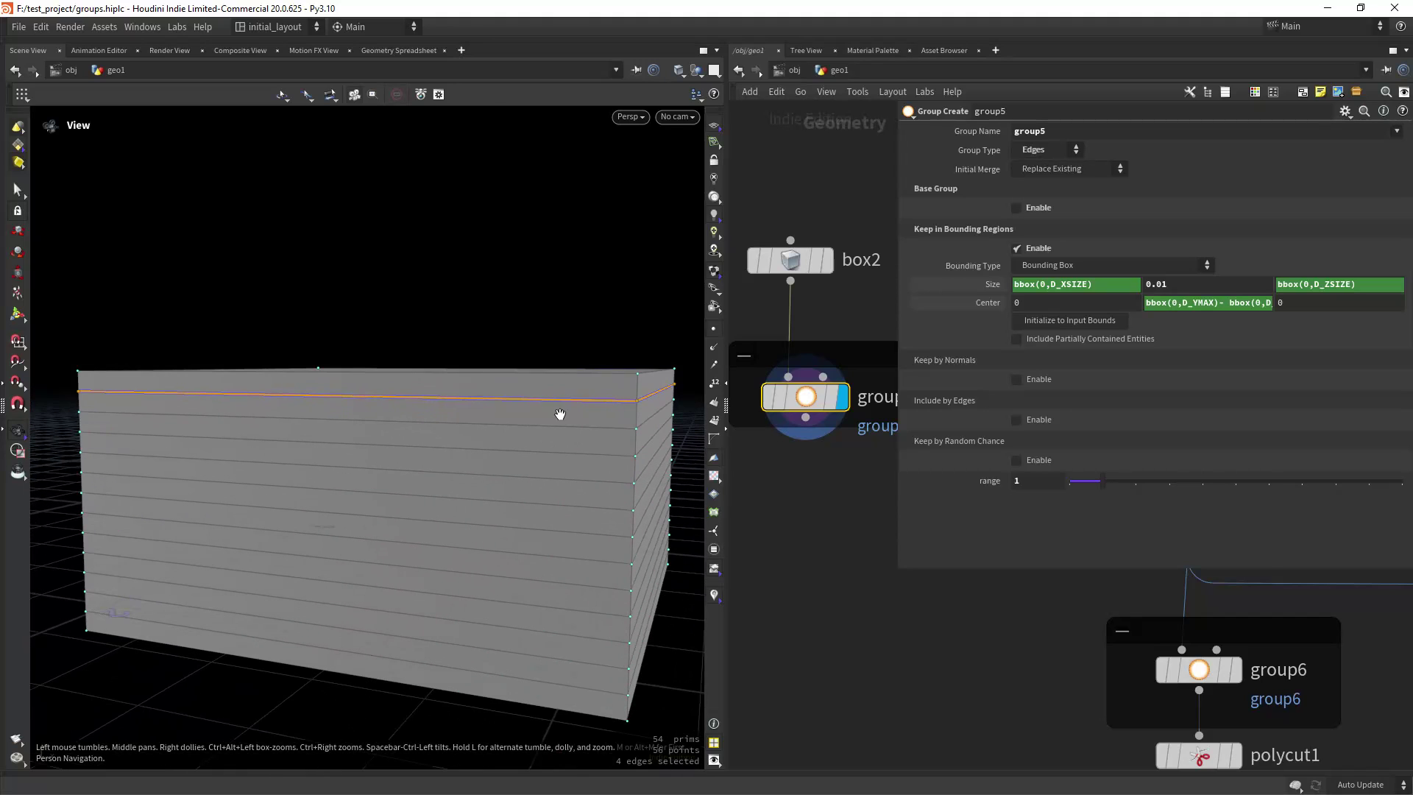
drag(1185, 285, 1031, 309)
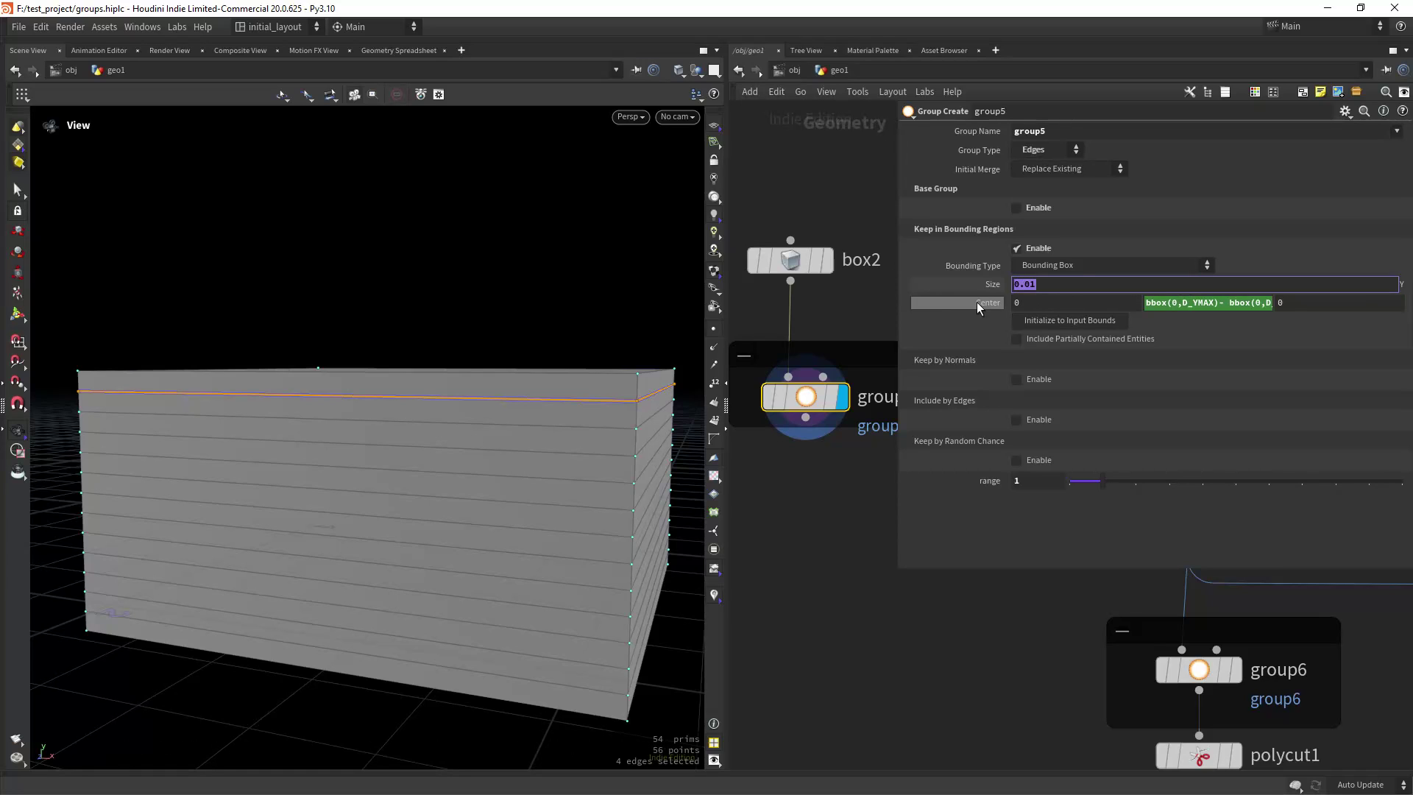
click(935, 299)
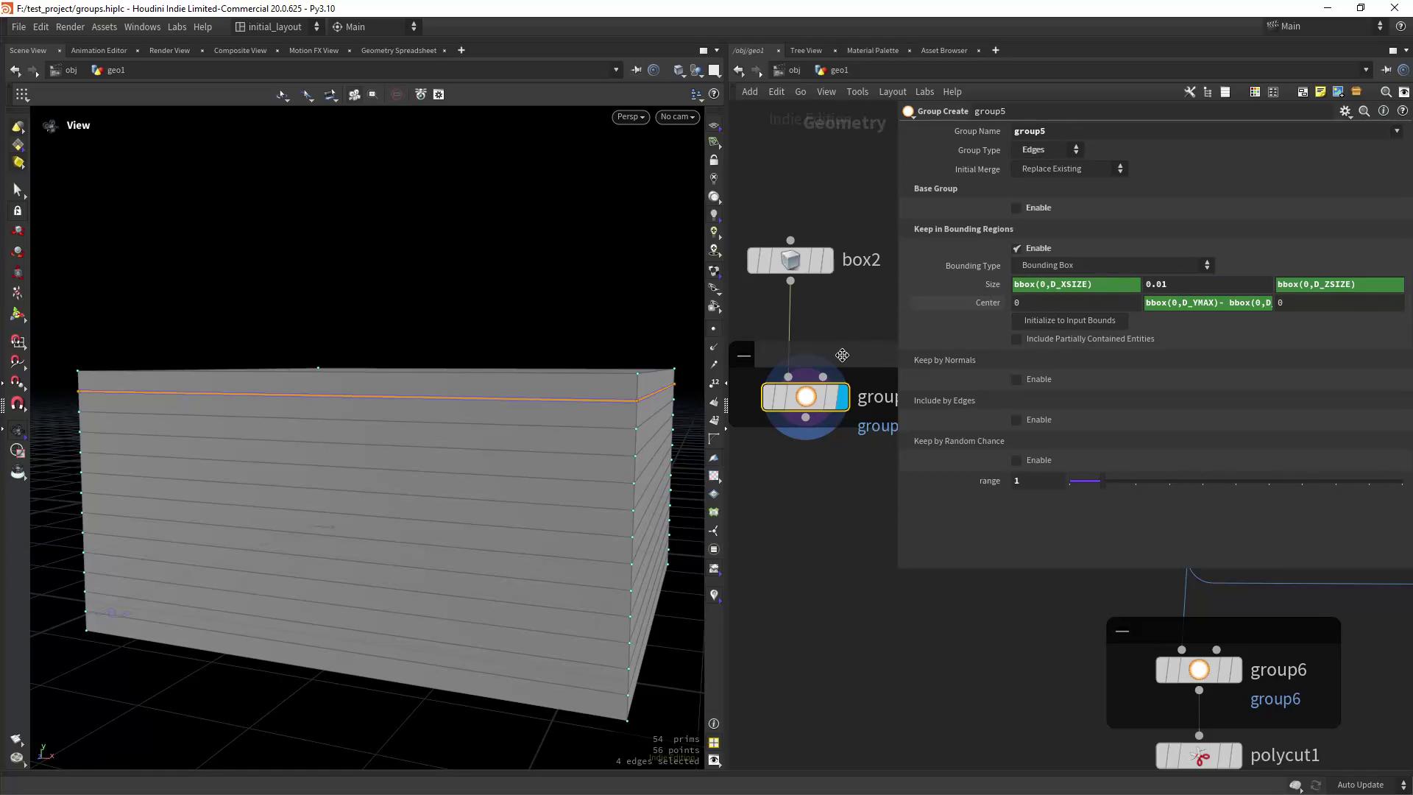
scroll(552, 473, down, 3)
click(1172, 302)
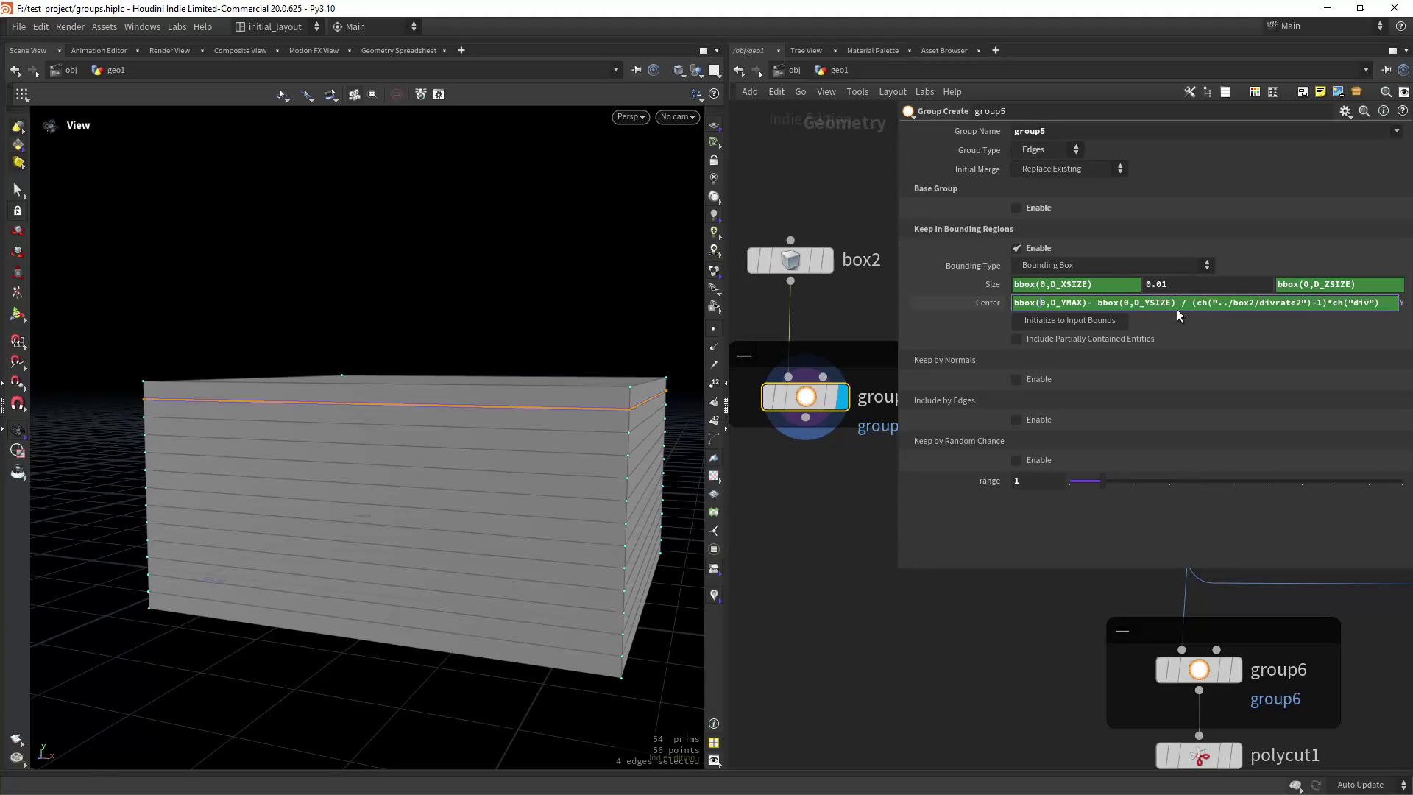
- Set group5's range to 0 and examine the bbox D_YMAX and D_YSIZE terms of its Center Y expression
drag(1101, 480, 1071, 480)
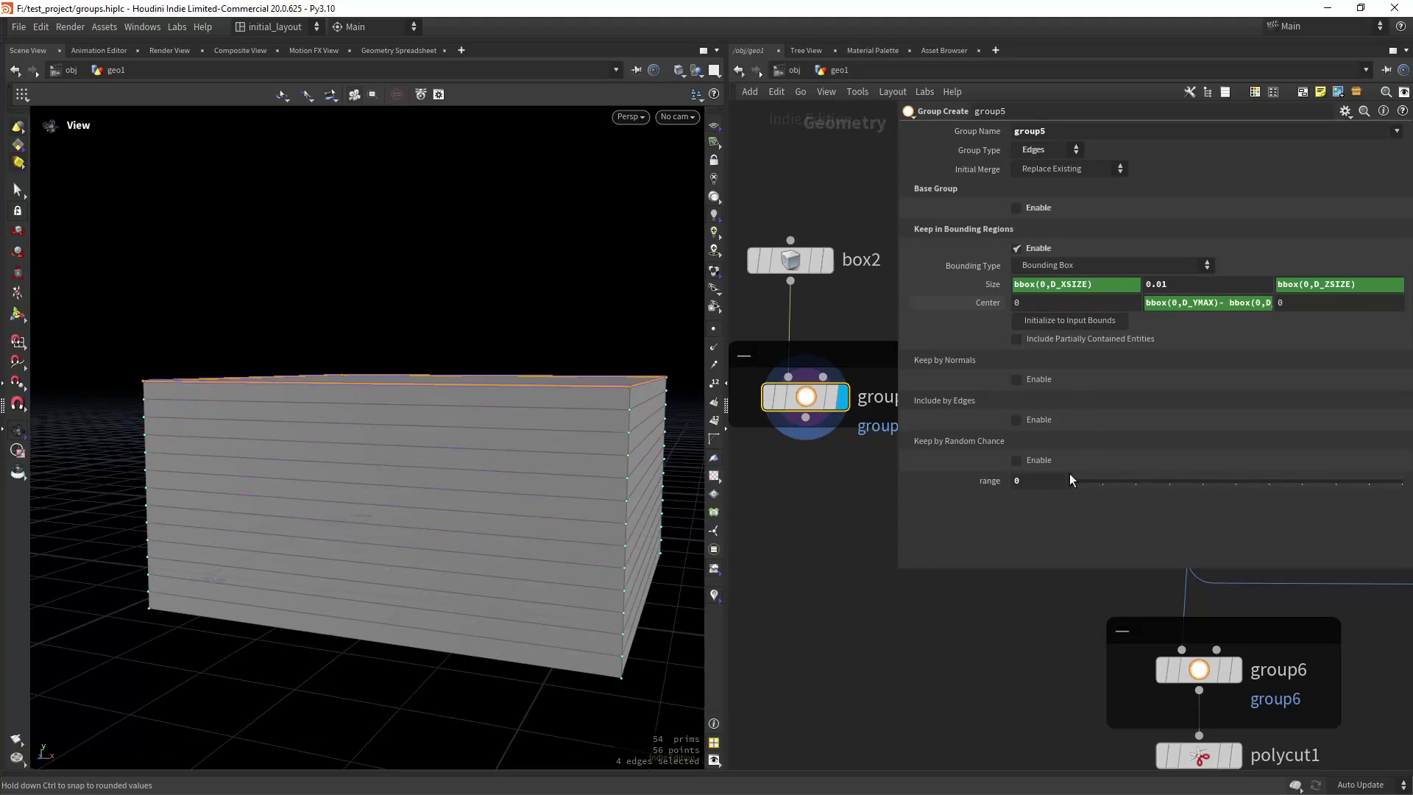
click(1212, 308)
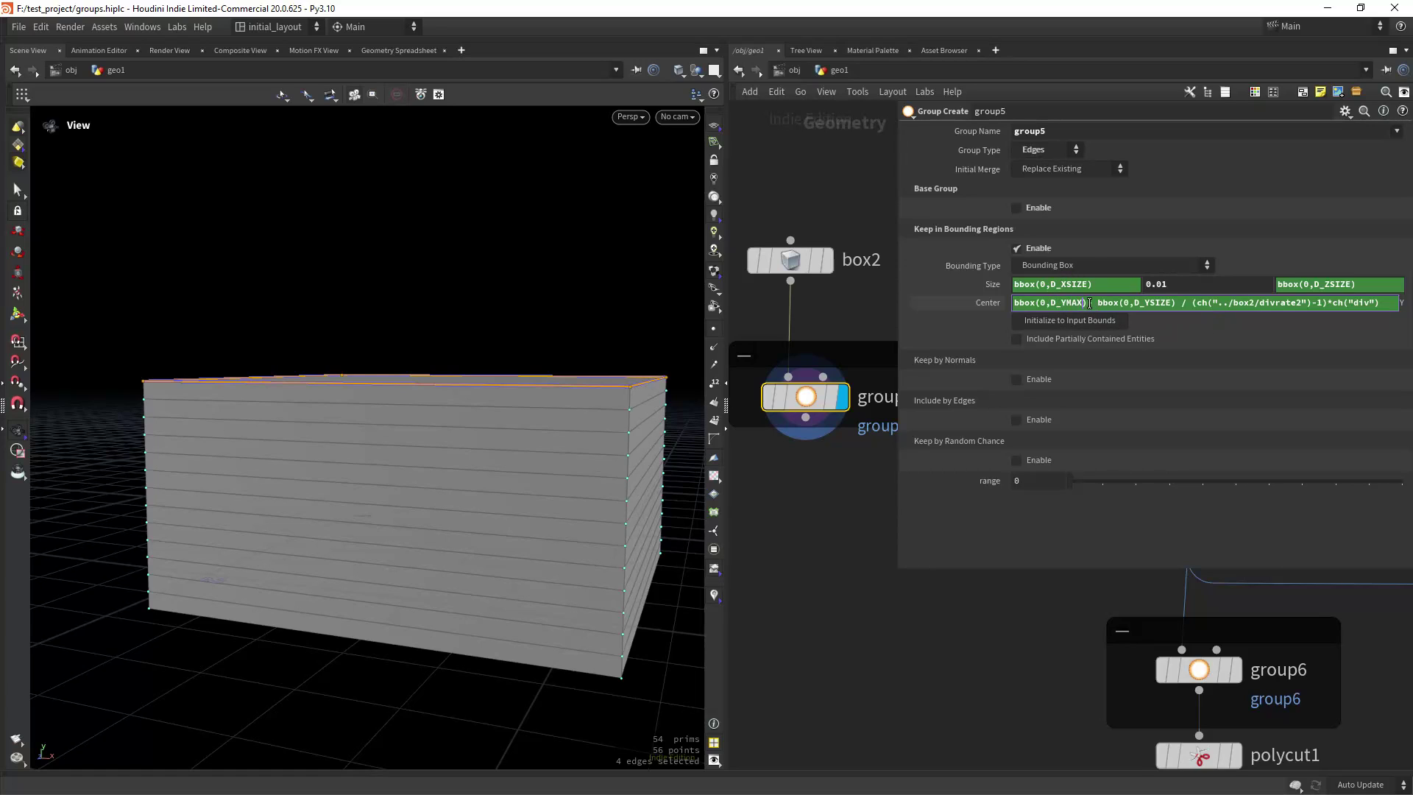
drag(1092, 302, 941, 322)
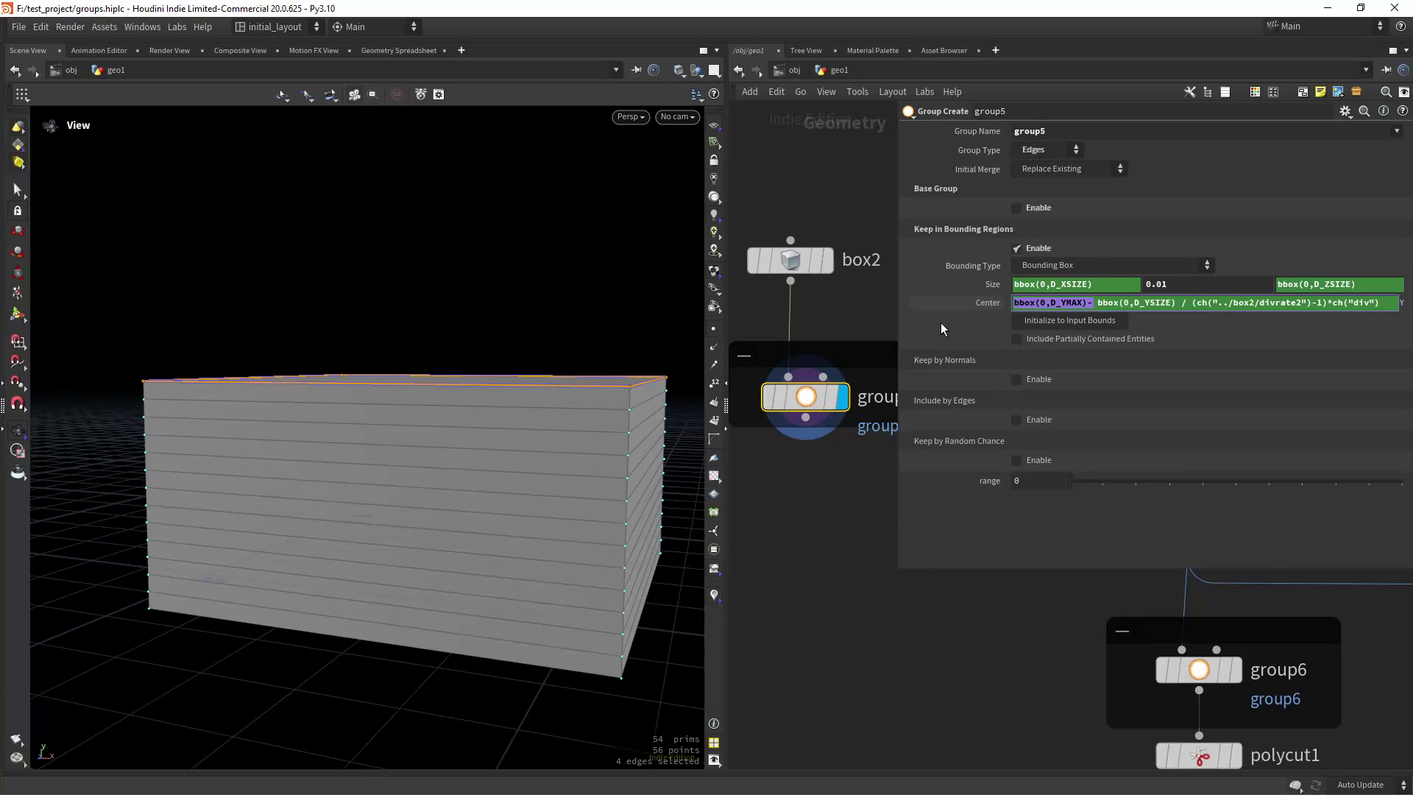
click(1129, 309)
drag(1098, 305, 1158, 303)
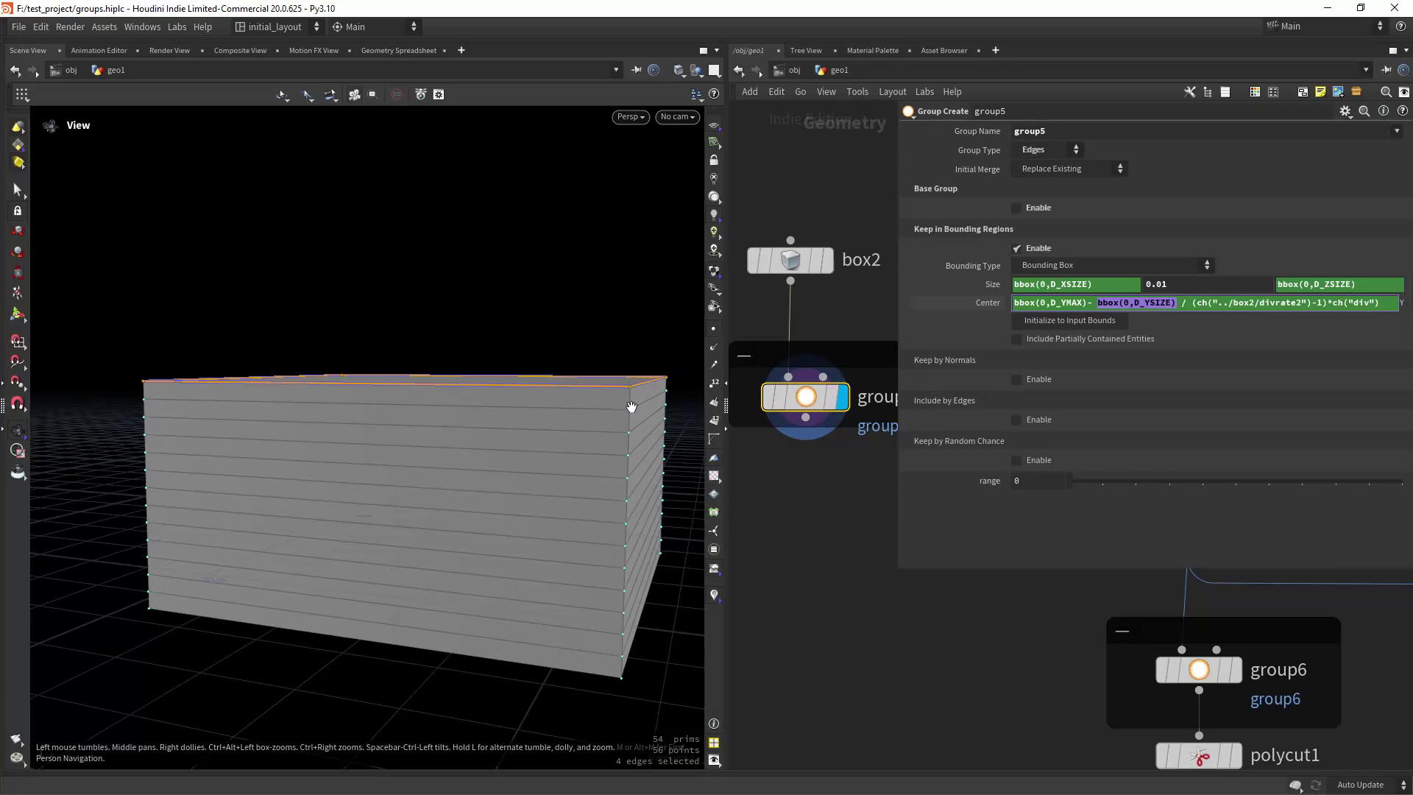
- Sweep group5's range up to 13 and back to 0 to move the edge selection down and up the box
drag(1084, 485, 1334, 484)
middle_drag(1030, 480, 1132, 488)
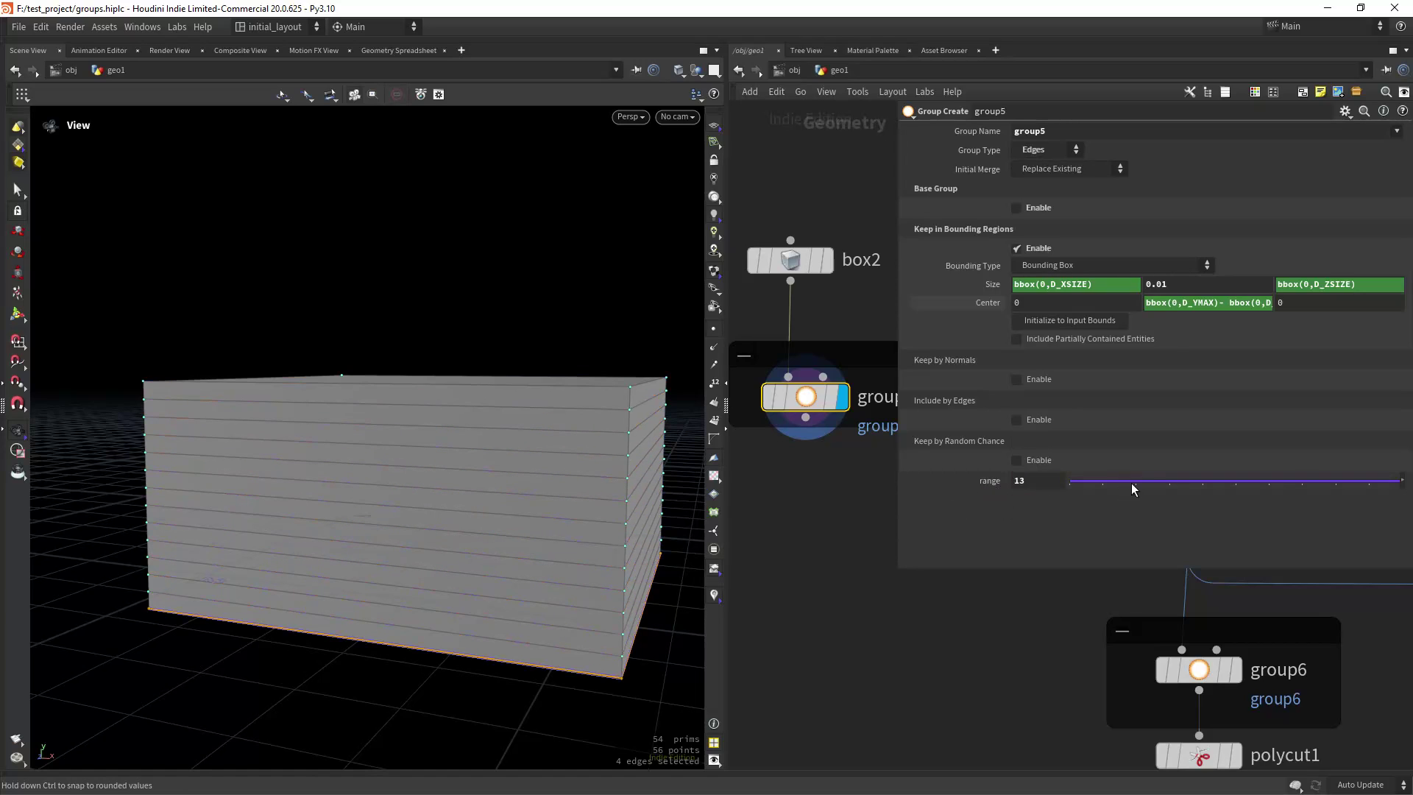
middle_drag(1044, 481, 964, 487)
- Display curve1 and polypath1 to compare the flat source profile with the rounded outline
scroll(820, 508, down, 4)
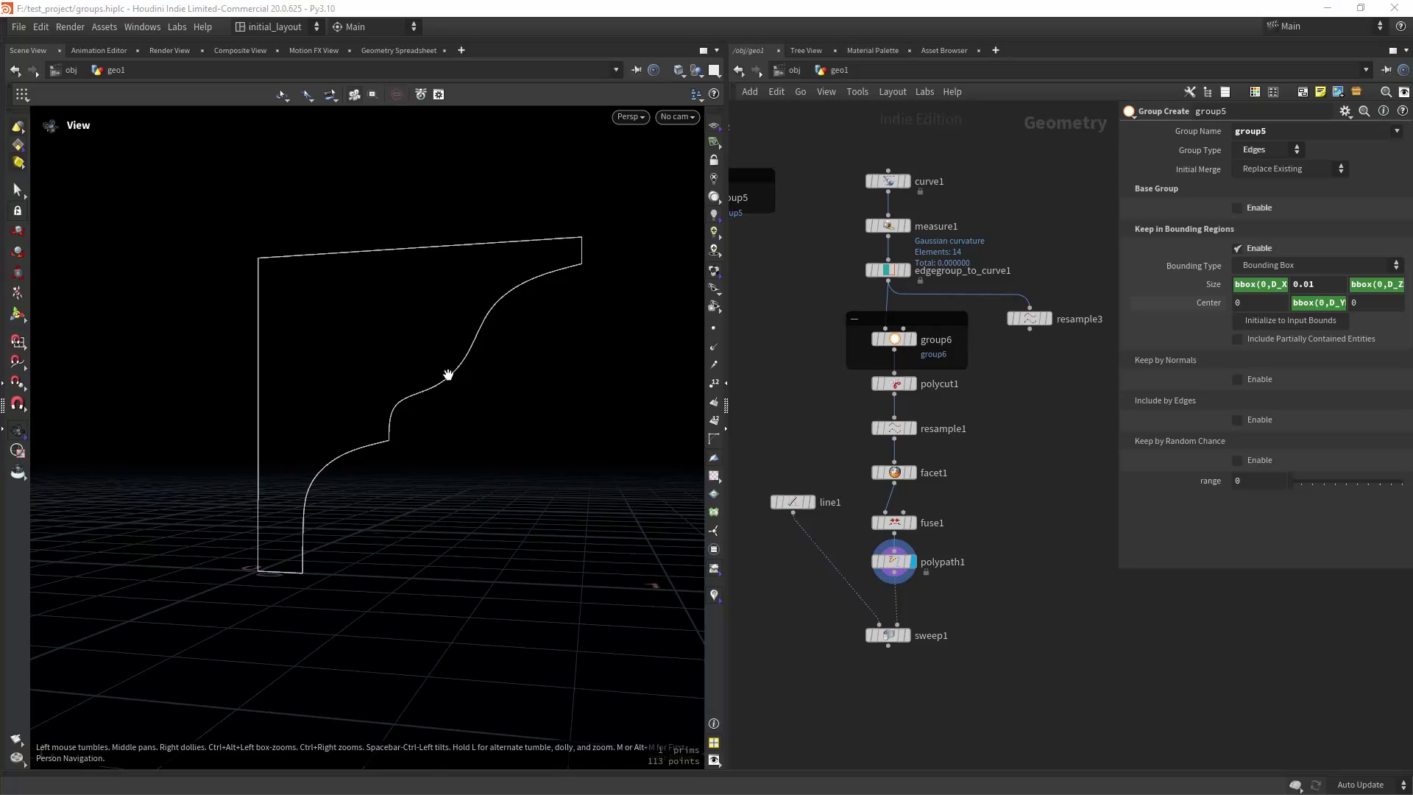
drag(447, 375, 523, 329)
click(906, 182)
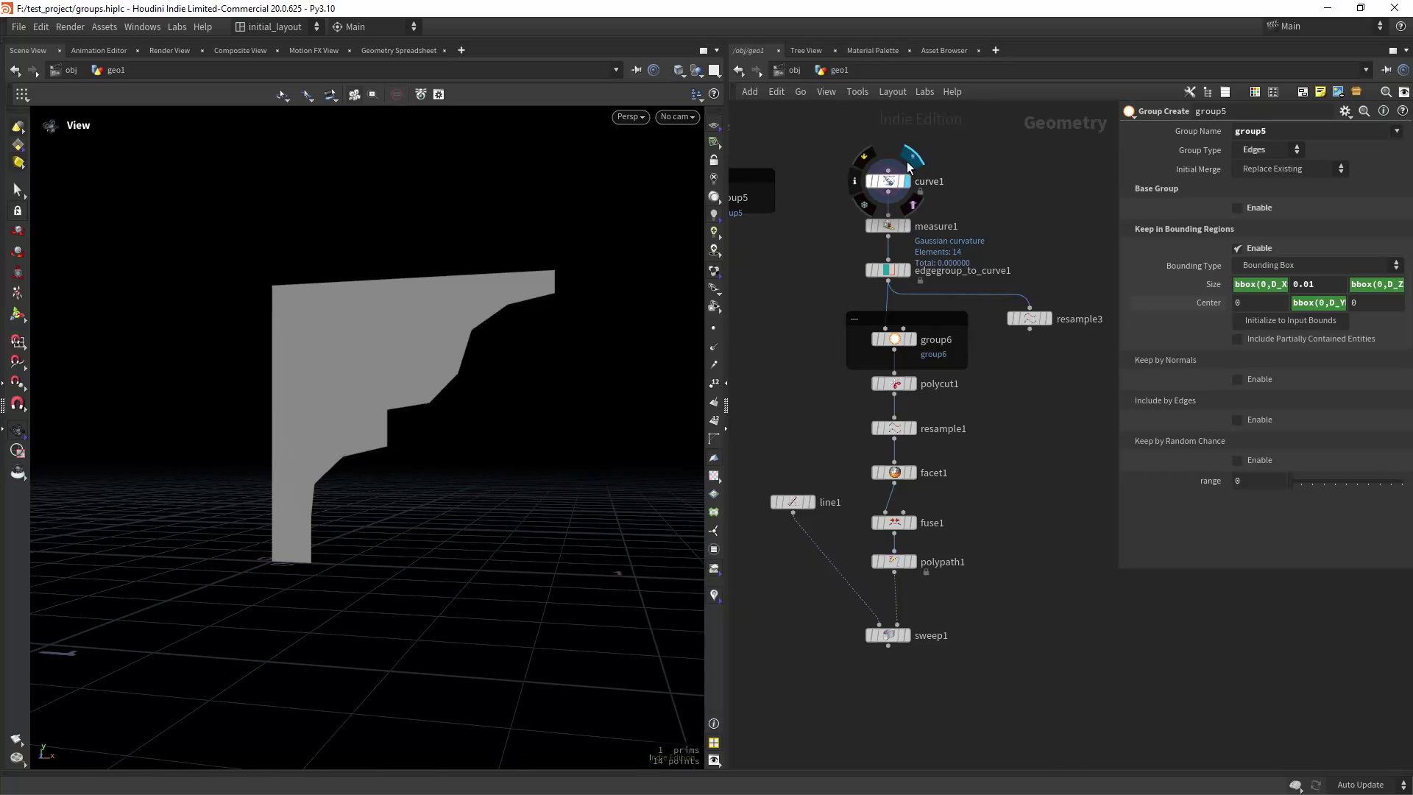
drag(379, 420, 600, 302)
click(919, 540)
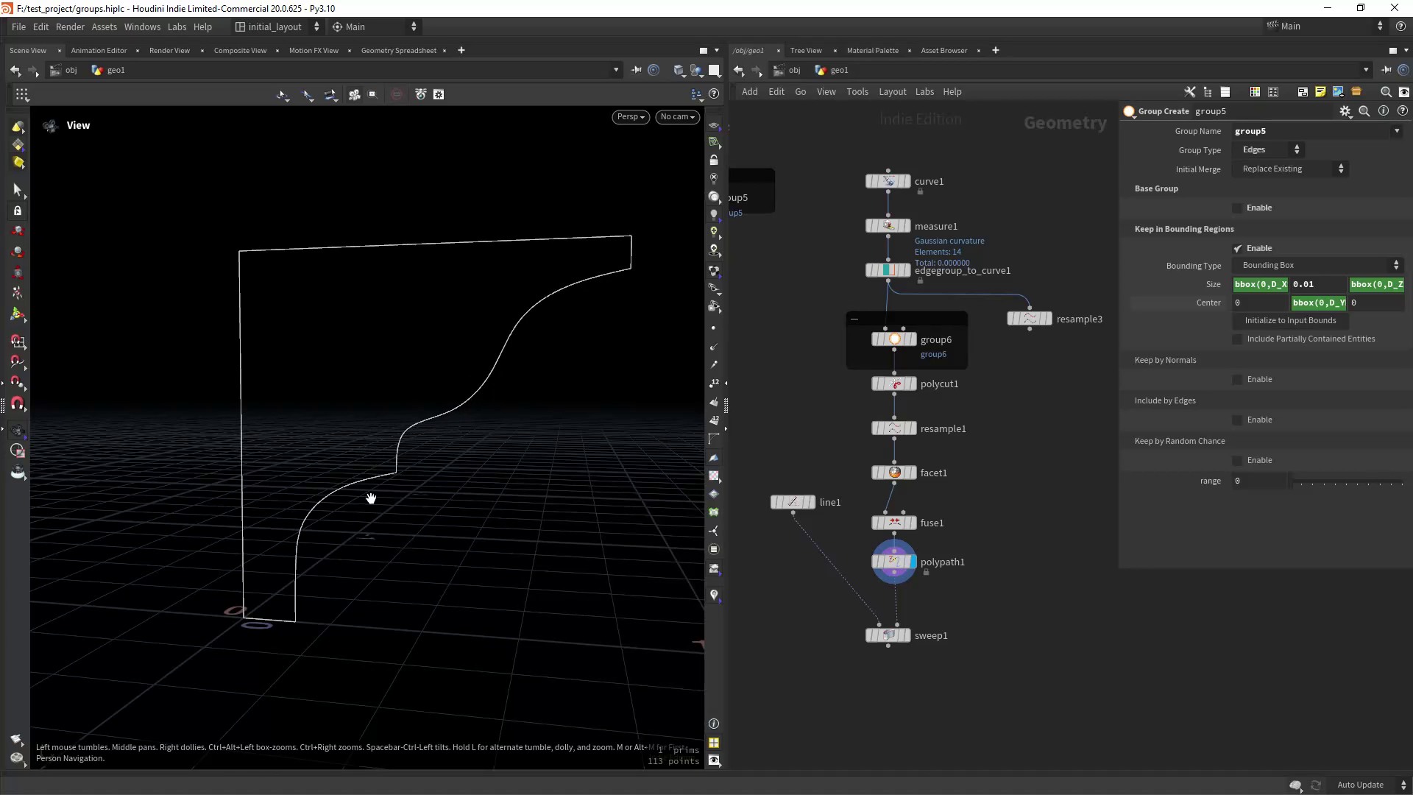
drag(371, 498, 404, 472)
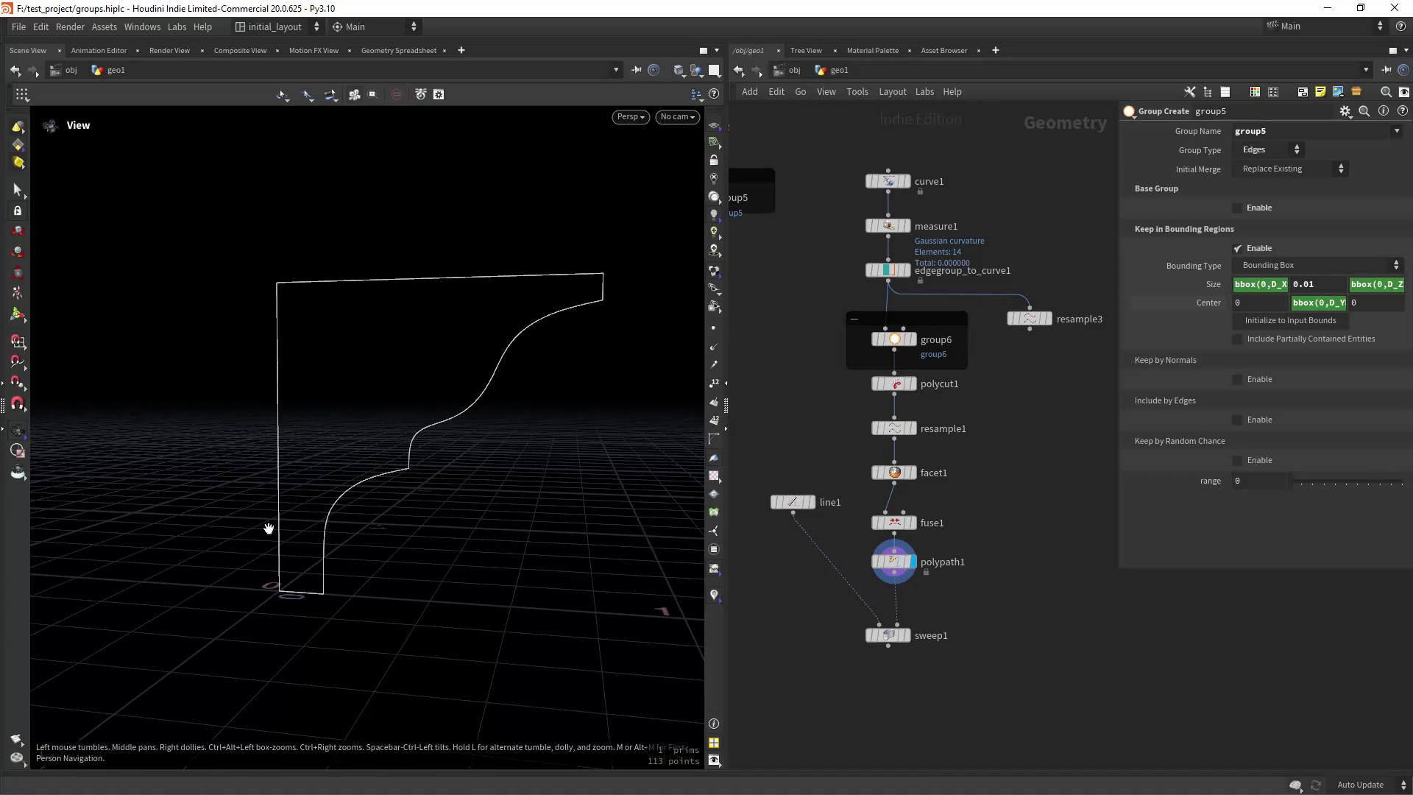
- Display edgegroup_to_curve1 and polypath1 in turn to compare the angular outline with the smoothed one
mouse_move(905, 234)
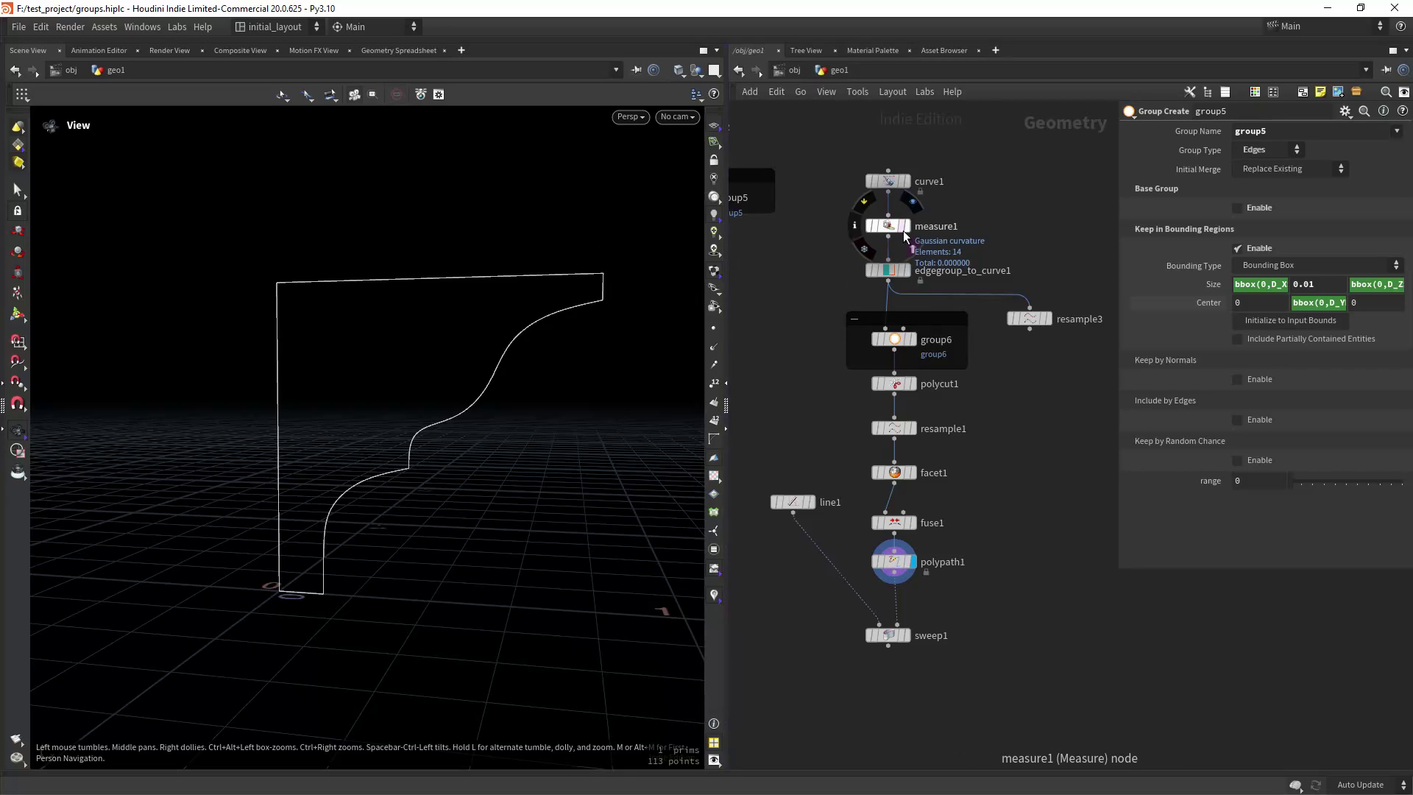
click(912, 270)
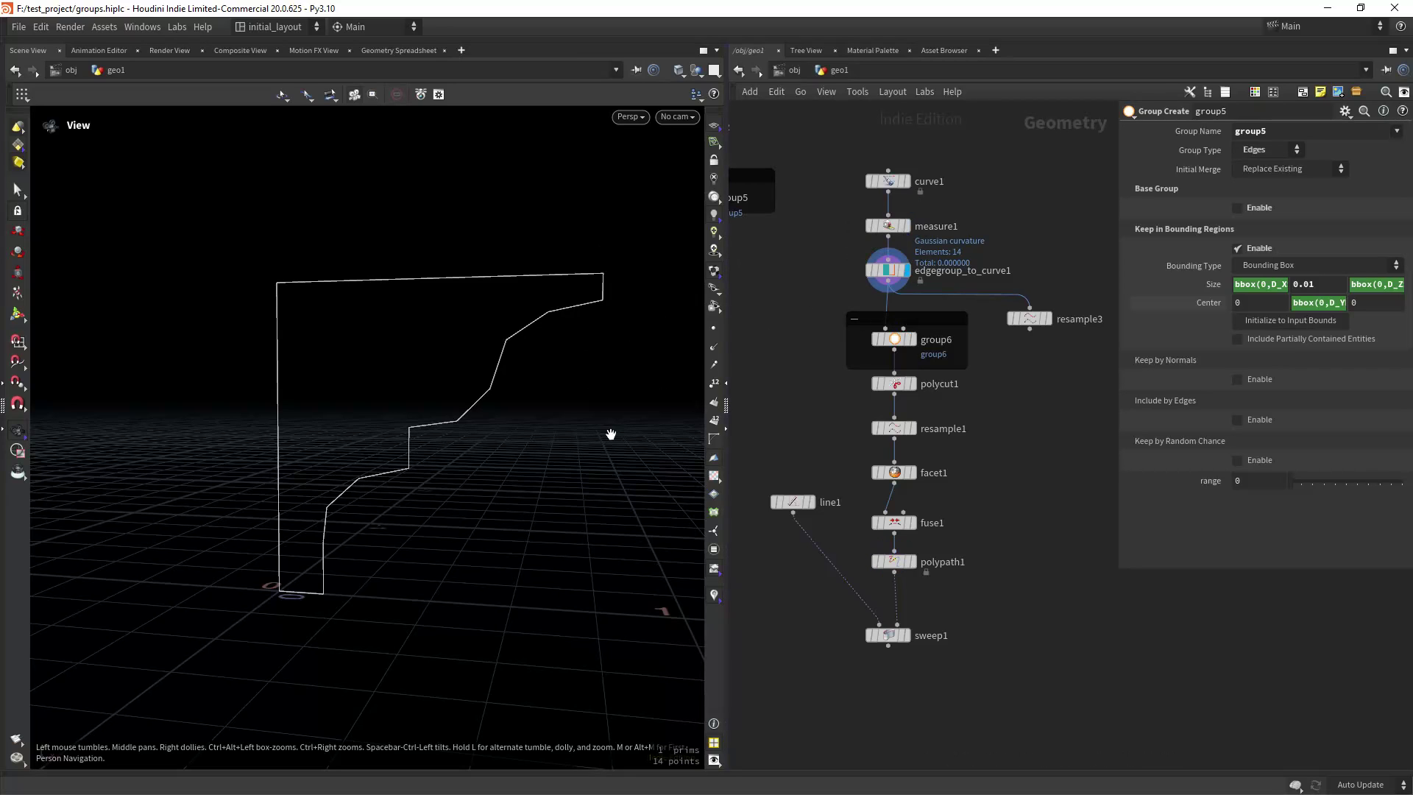
click(913, 561)
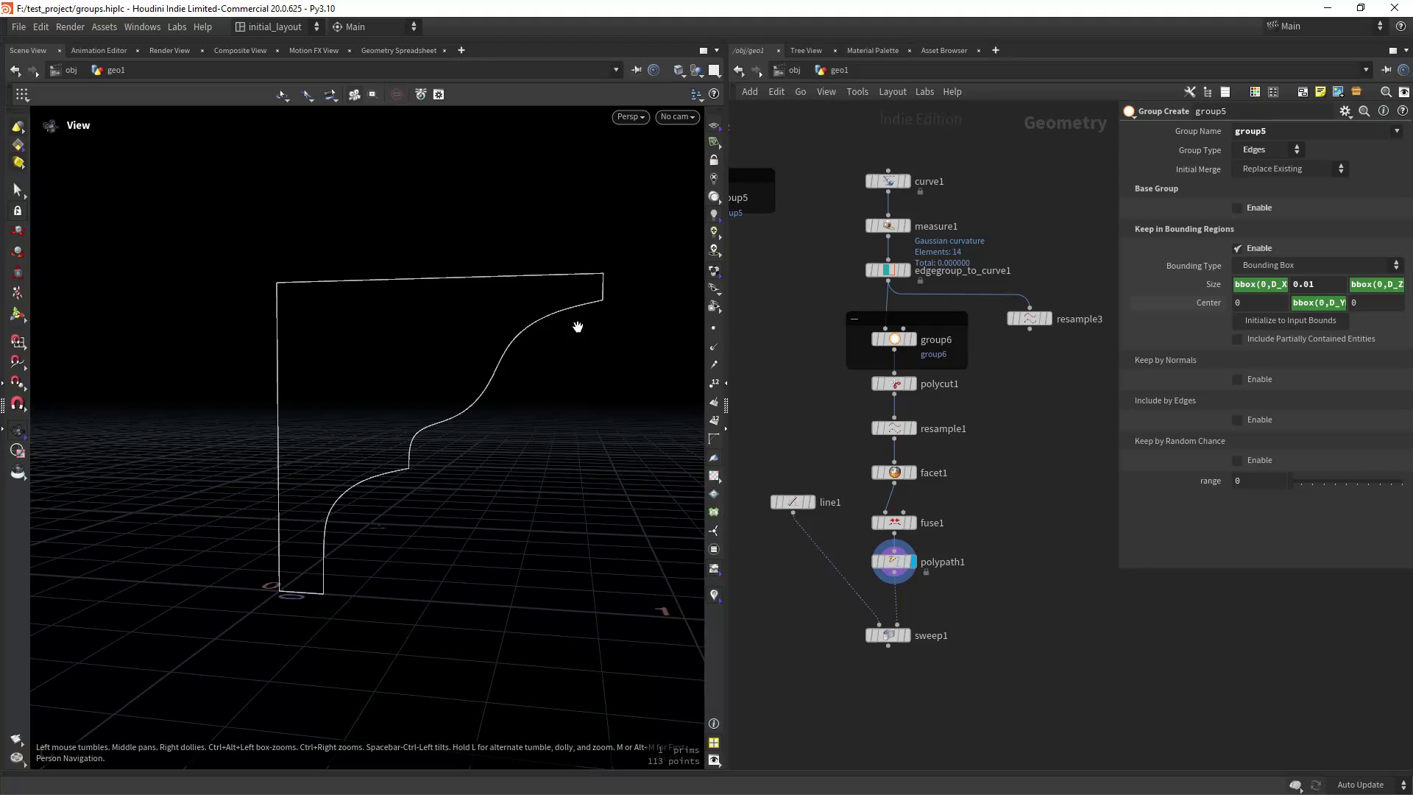
- Display curve1 again and inspect the source profile's corners from several angles
scroll(951, 169, up, 2)
middle_drag(928, 184, 923, 210)
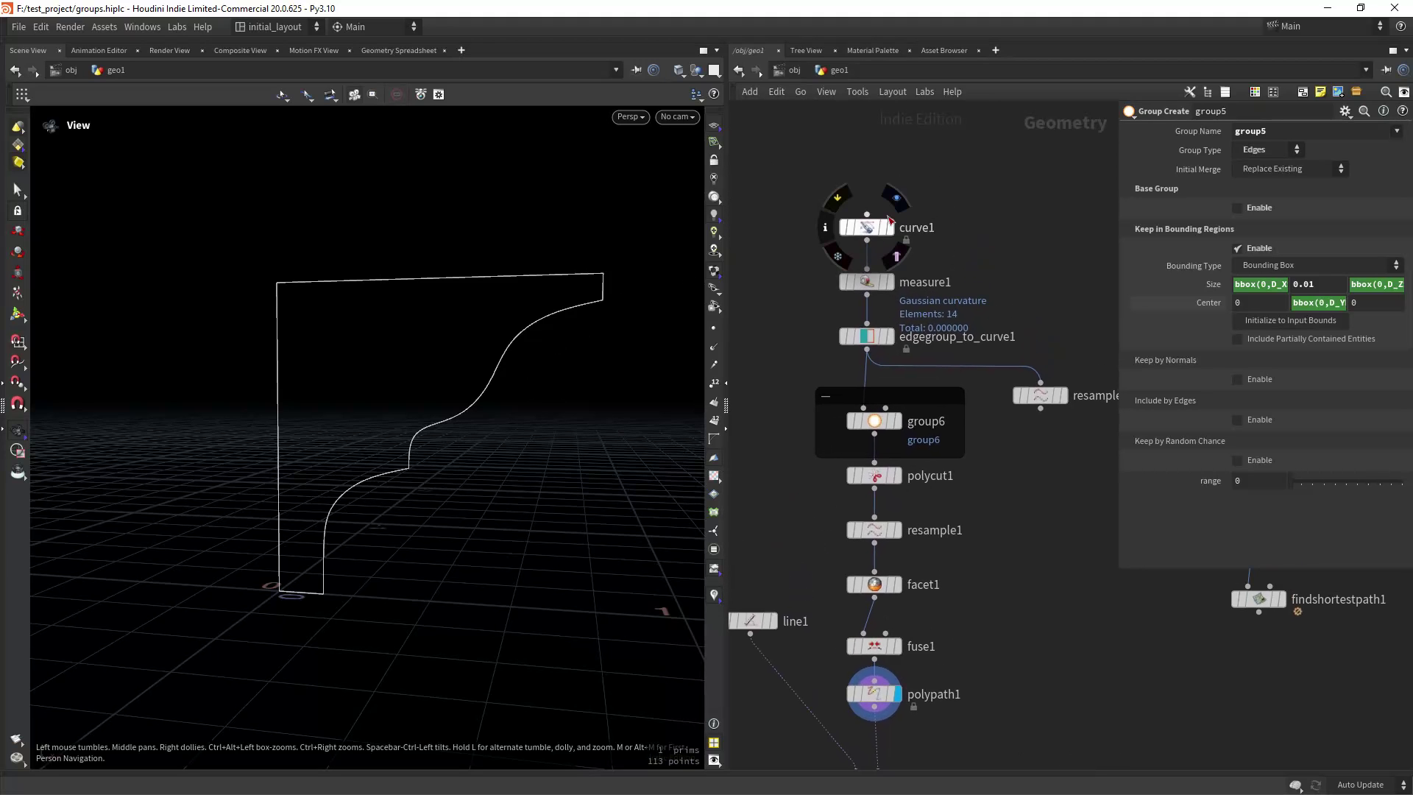
click(891, 227)
right_drag(469, 410, 502, 417)
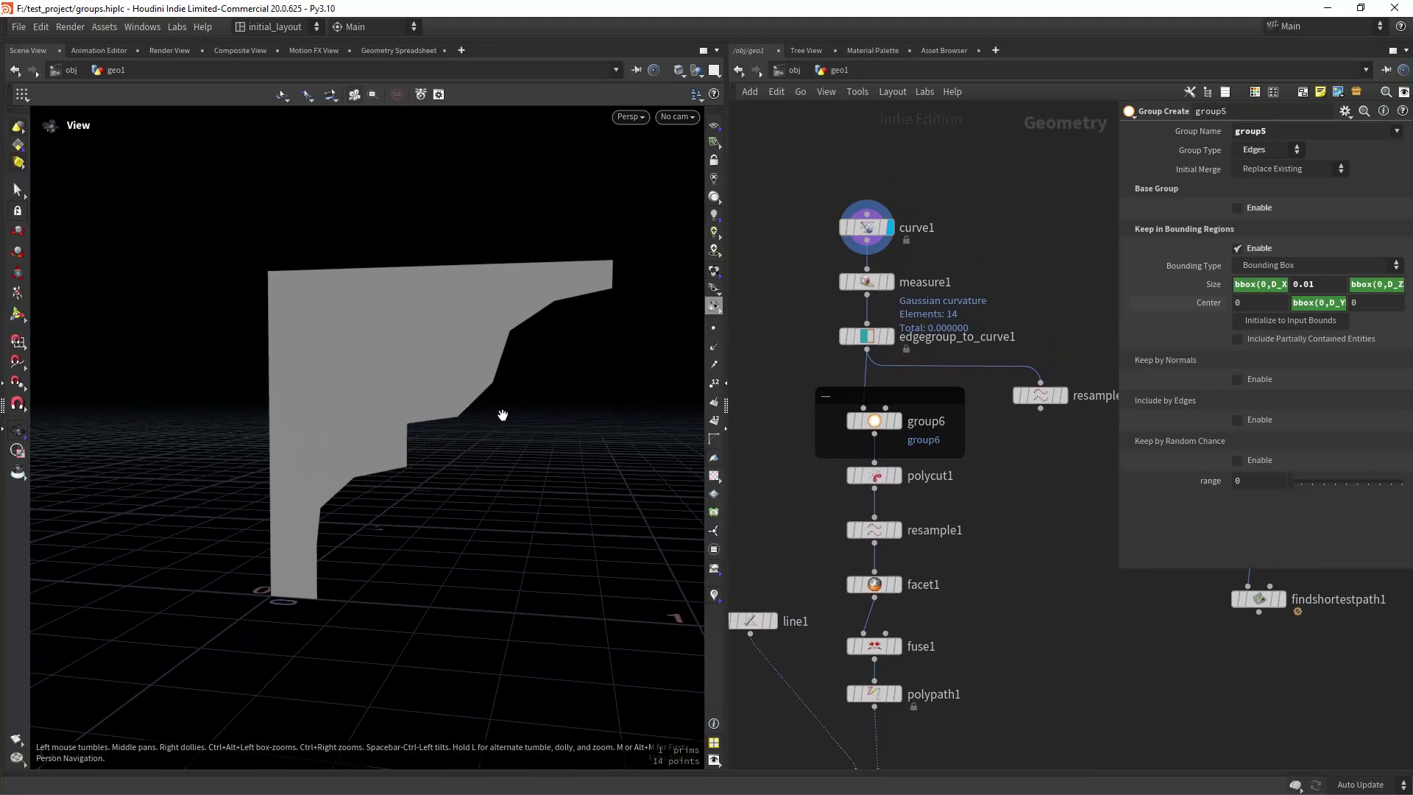
drag(501, 416, 442, 407)
right_drag(442, 406, 454, 347)
middle_drag(589, 324, 520, 360)
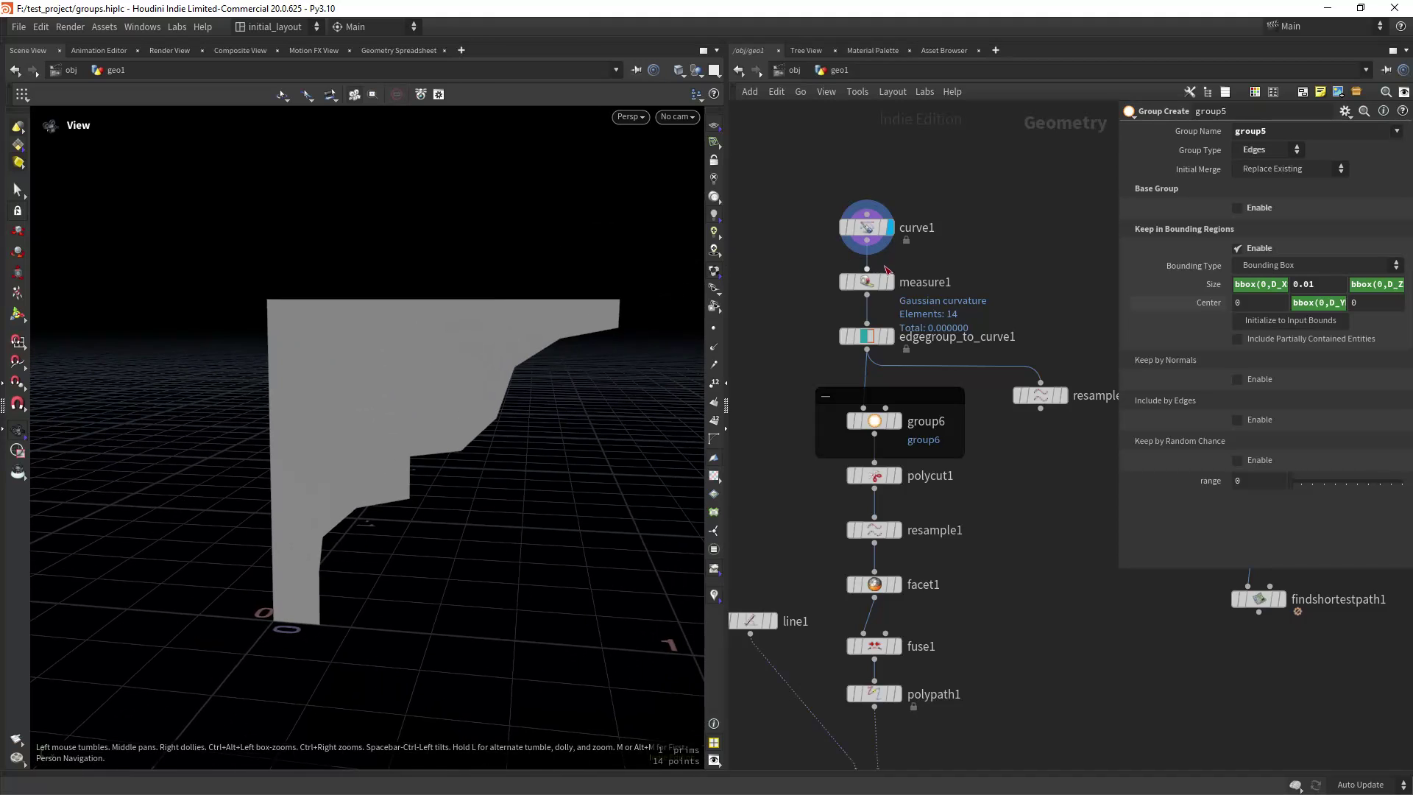
- Display measure1 to examine its Gaussian Curvature settings, and display edgegroup_to_curve1's outline
mouse_move(885, 287)
click(896, 254)
click(869, 281)
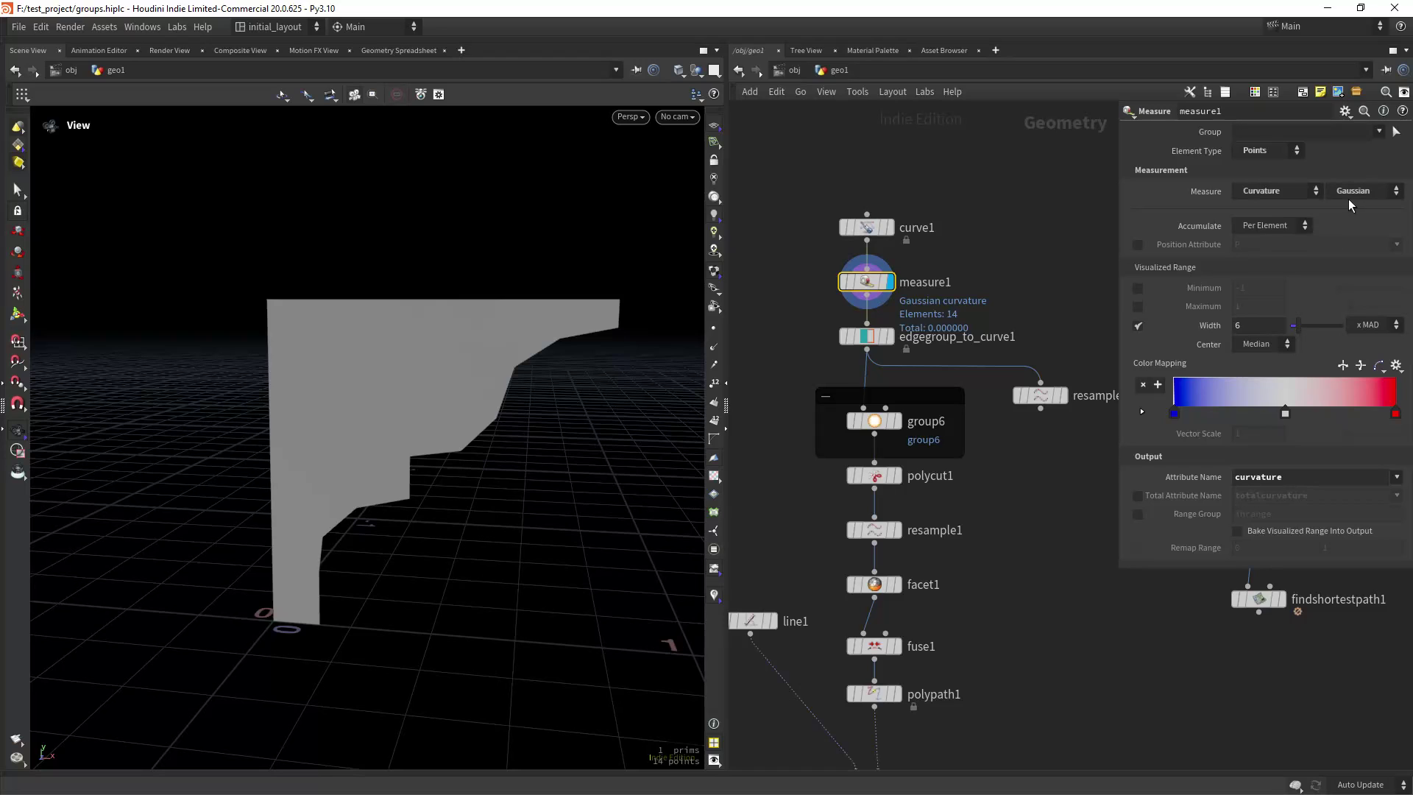
click(887, 337)
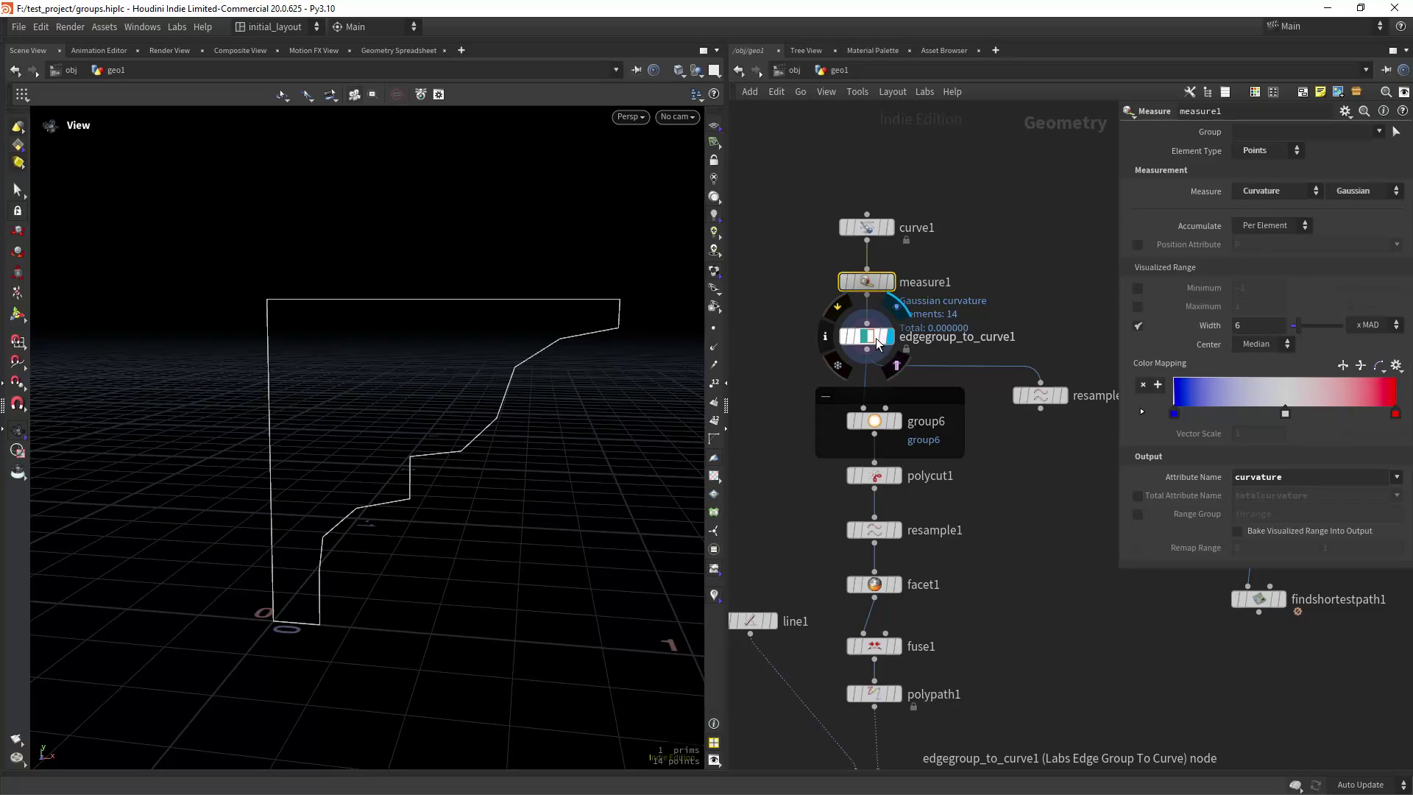
- Select edgegroup_to_curve1 to examine its Group and Connect End Points settings
click(877, 343)
drag(542, 460, 564, 401)
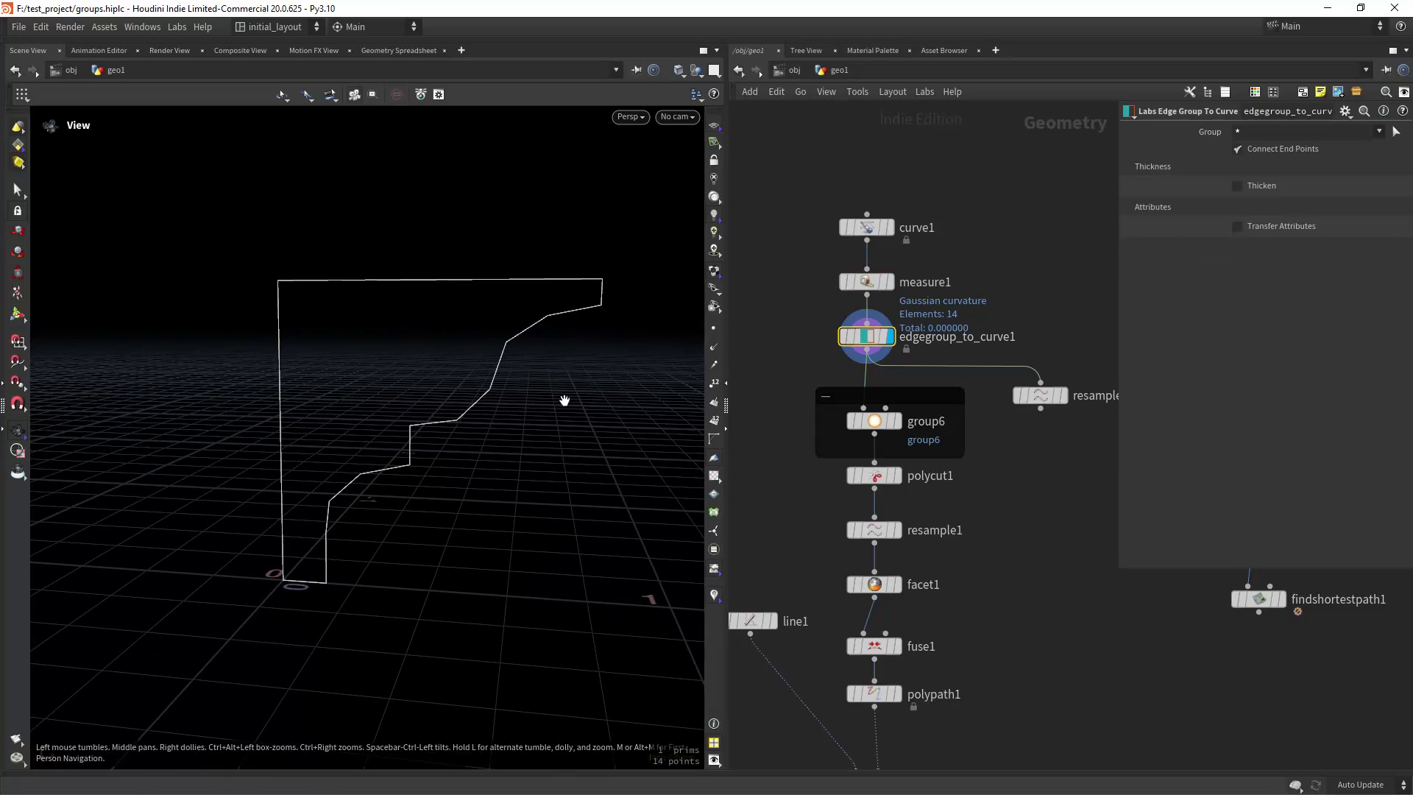
click(1262, 131)
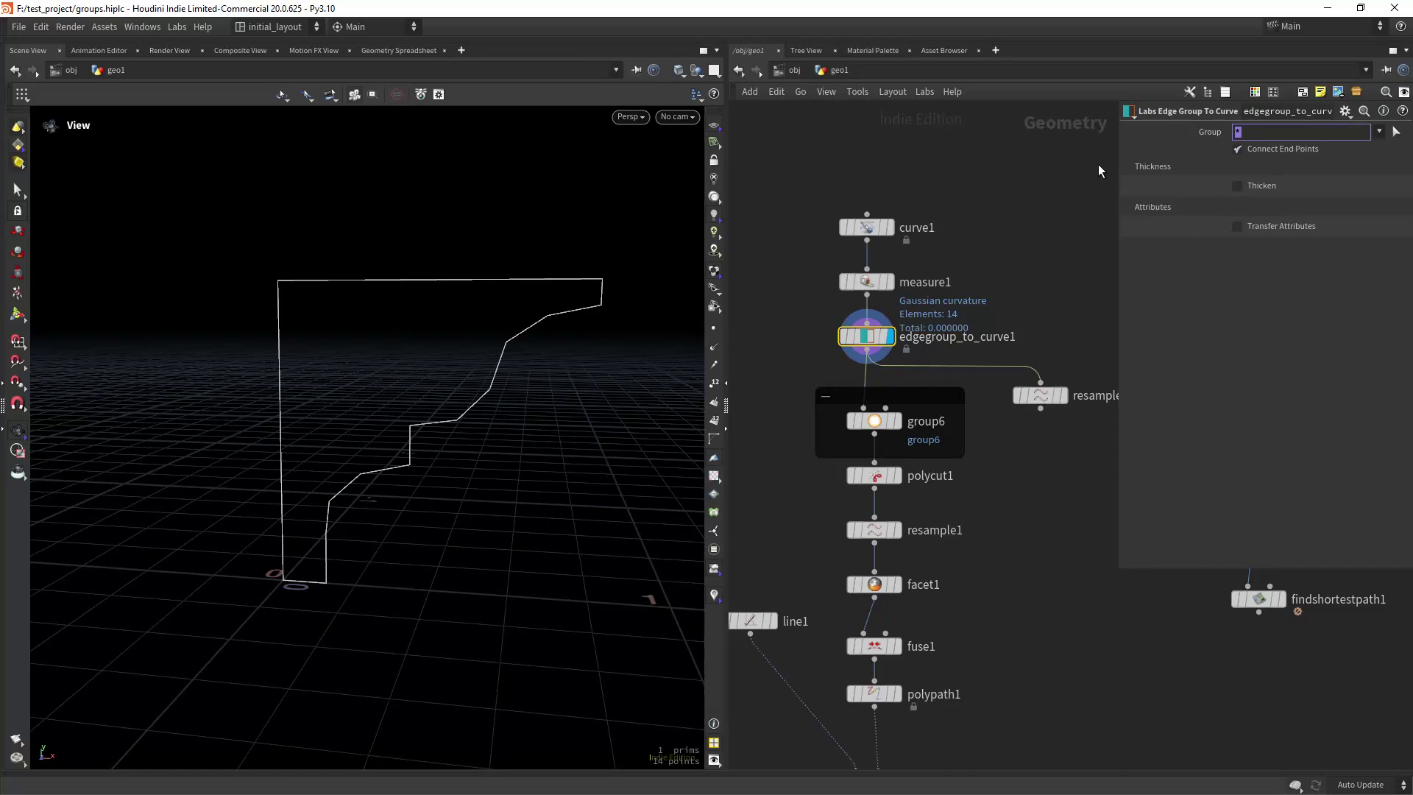
- Display resample3 and examine its Treat Polygons As options along with the subdivided outline
middle_drag(1013, 500, 952, 453)
scroll(974, 432, up, 1)
mouse_move(1007, 346)
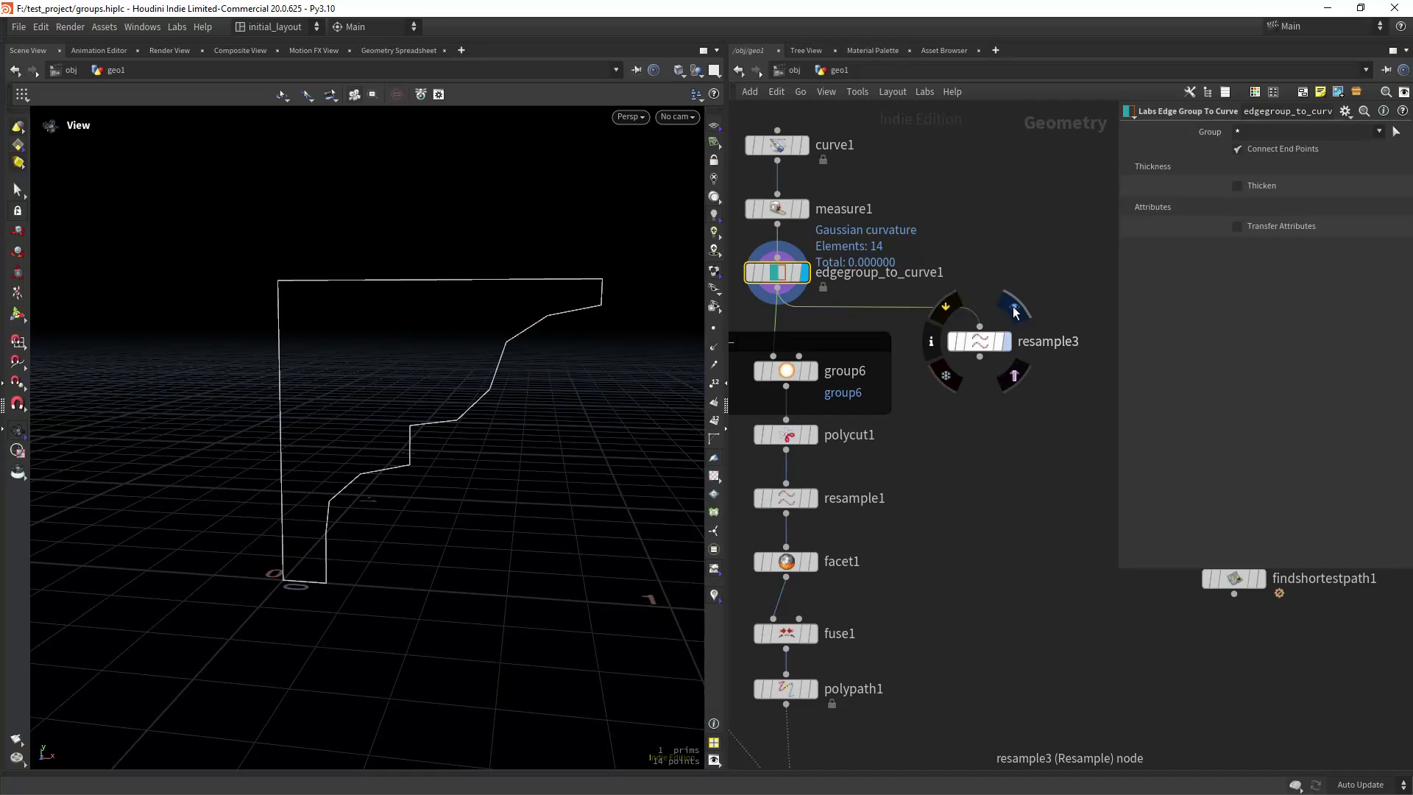
click(1013, 309)
click(982, 343)
mouse_move(512, 492)
mouse_down()
mouse_move(483, 480)
mouse_move(538, 500)
mouse_up()
click(1263, 384)
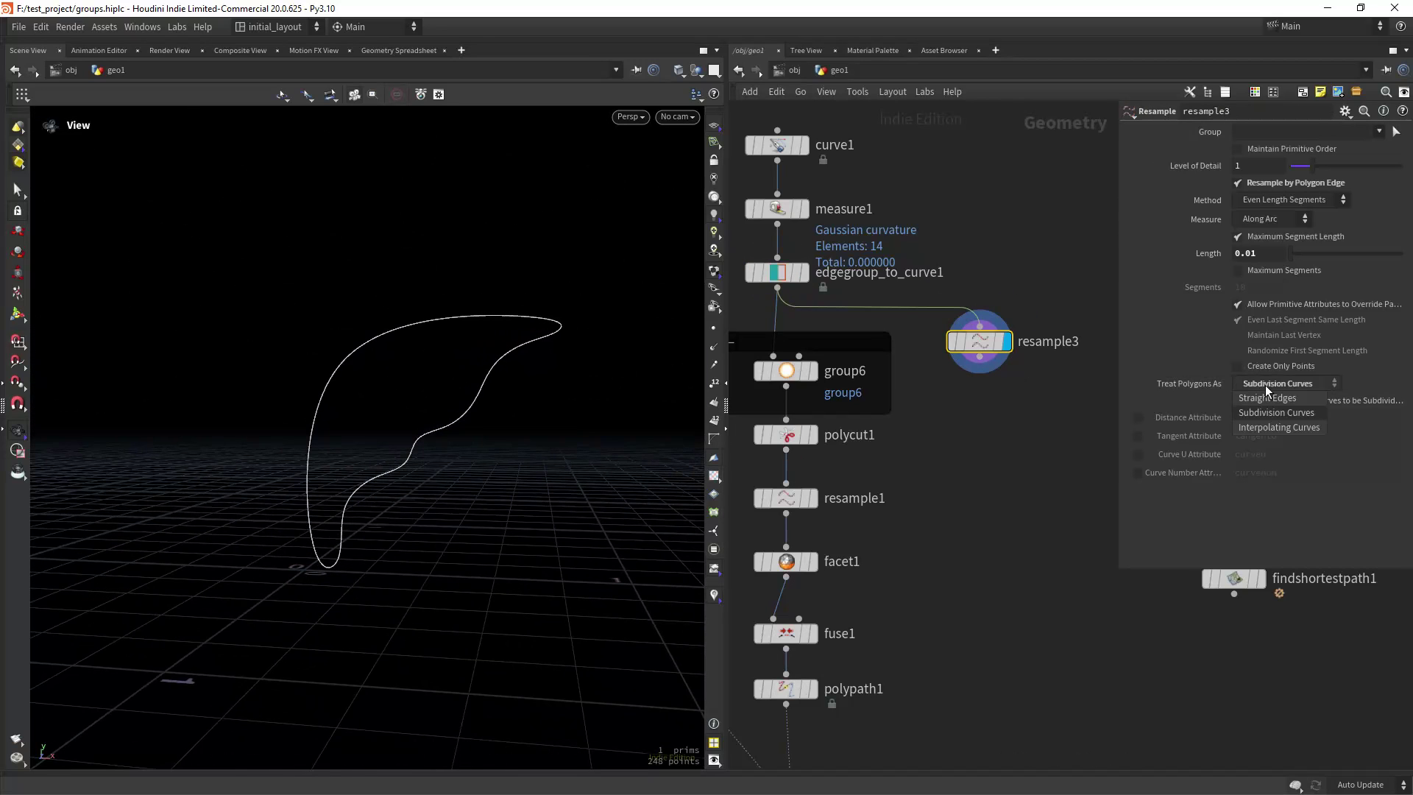
click(1273, 184)
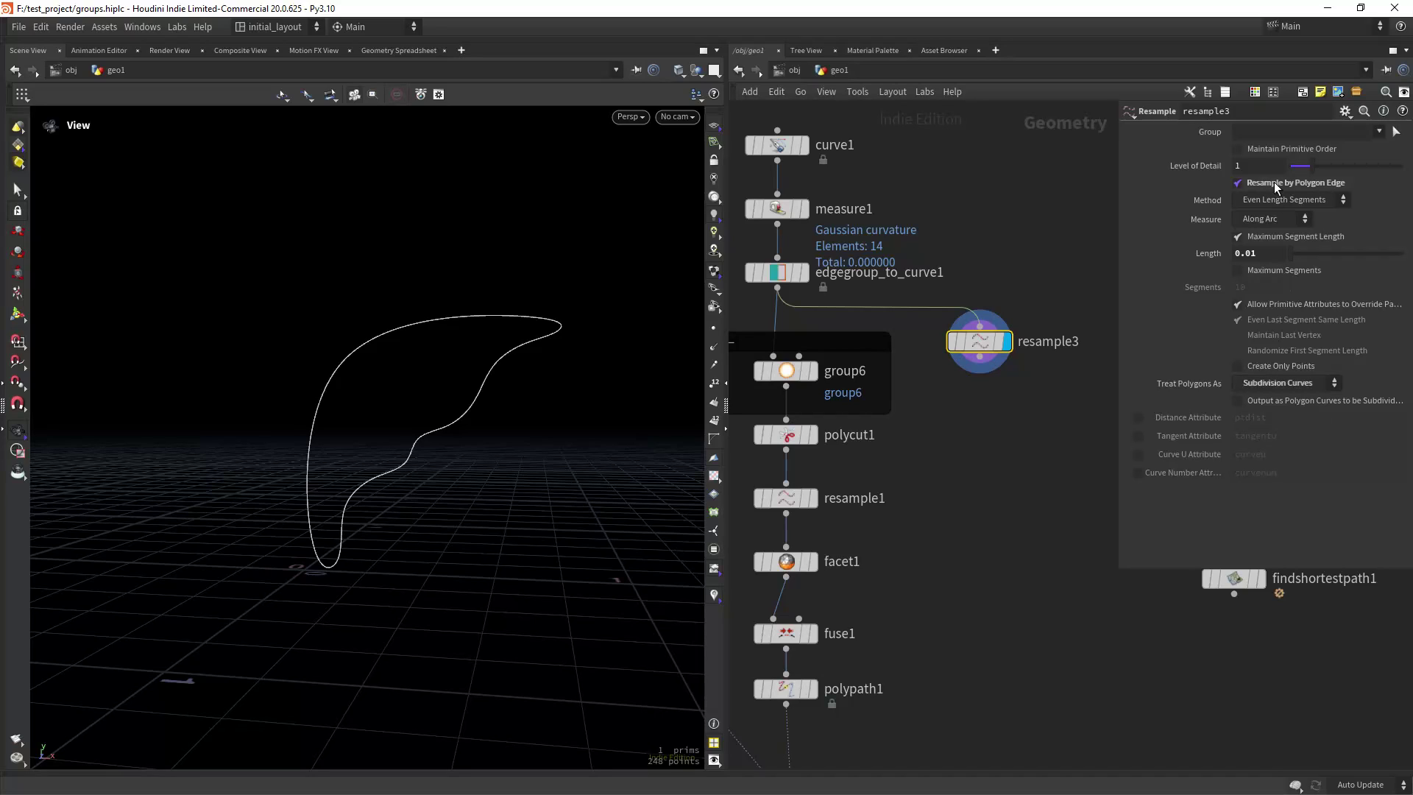
- Toggle resample3's Resample by Polygon Edge off and back on to compare its effect on the curve
click(1274, 182)
click(1275, 185)
mouse_move(515, 412)
mouse_down()
mouse_move(474, 432)
mouse_move(537, 413)
mouse_move(479, 464)
mouse_move(555, 431)
mouse_move(451, 496)
mouse_move(473, 489)
mouse_move(450, 470)
mouse_move(452, 486)
mouse_move(502, 415)
mouse_up()
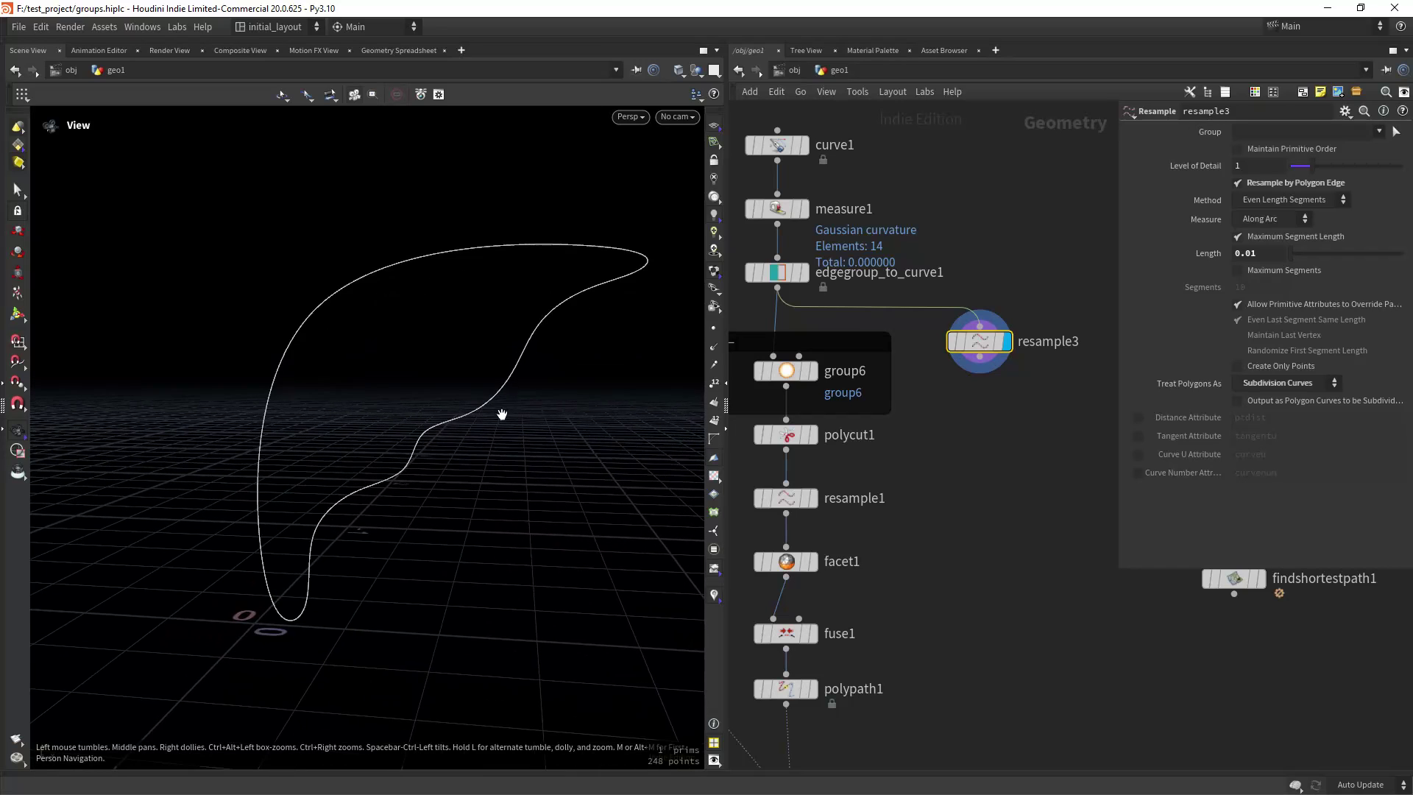
right_drag(502, 414, 490, 446)
- Display measure1 and edgegroup_to_curve1 in turn to compare the filled profile with its outline
middle_drag(886, 409, 968, 413)
mouse_move(871, 222)
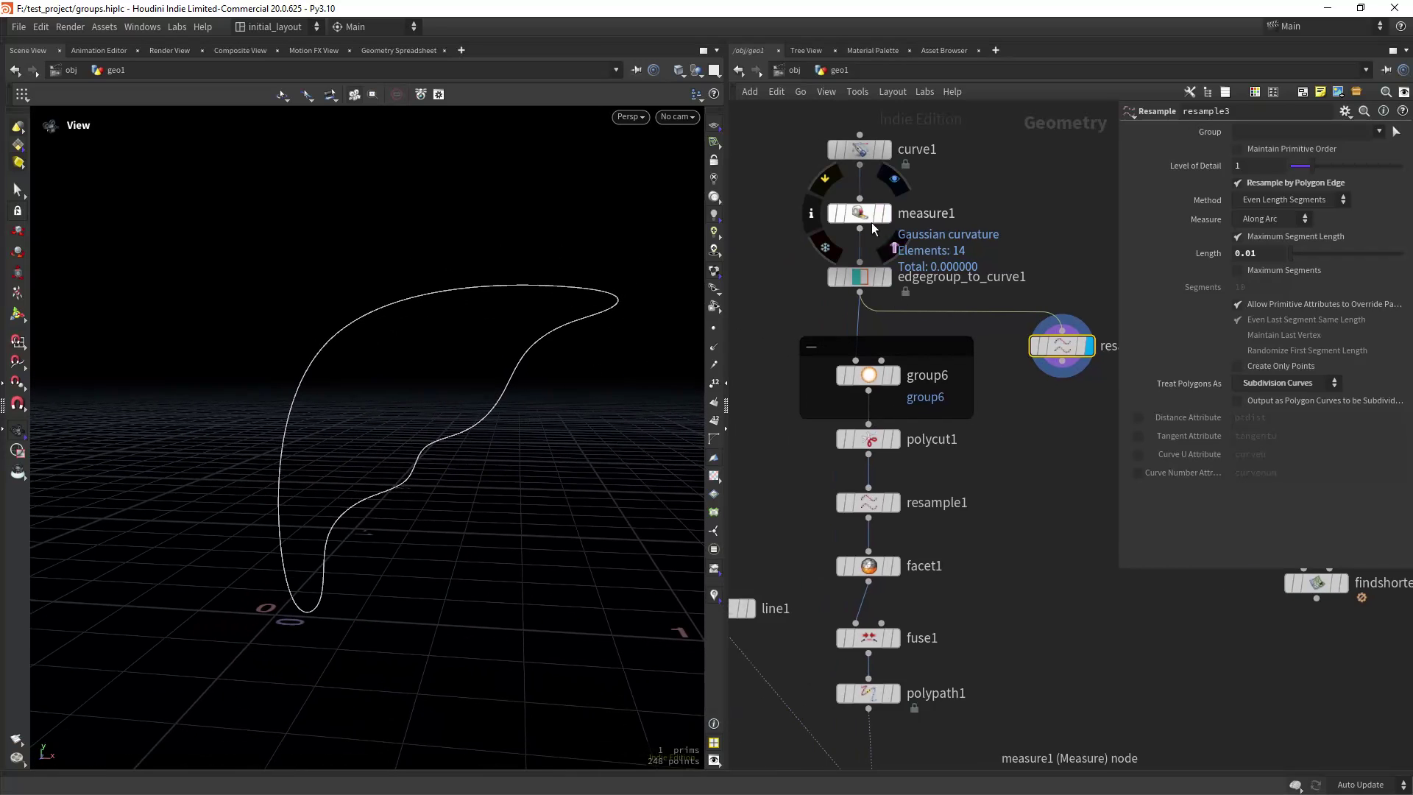
click(898, 179)
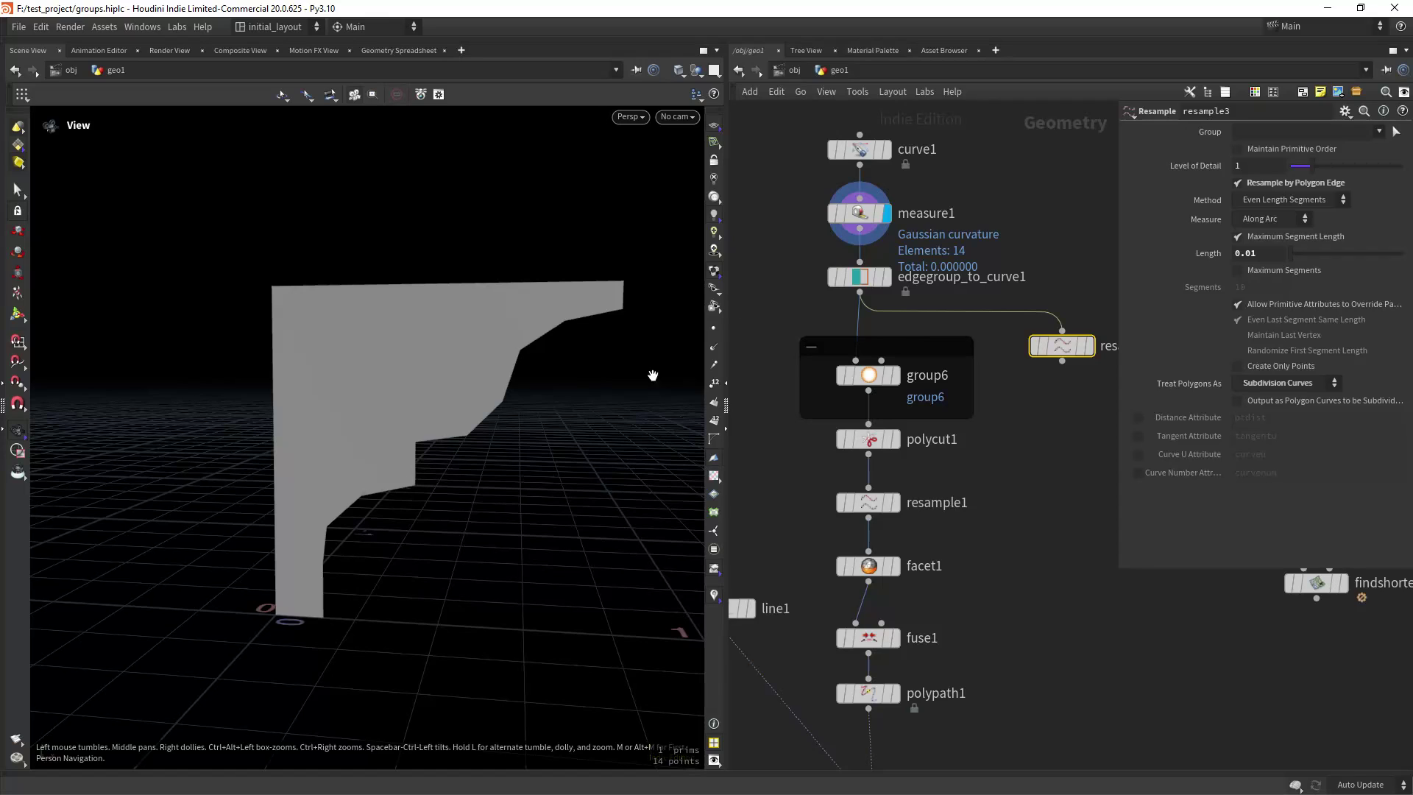
mouse_move(861, 278)
click(898, 250)
middle_drag(1003, 444, 990, 408)
mouse_move(899, 361)
click(899, 305)
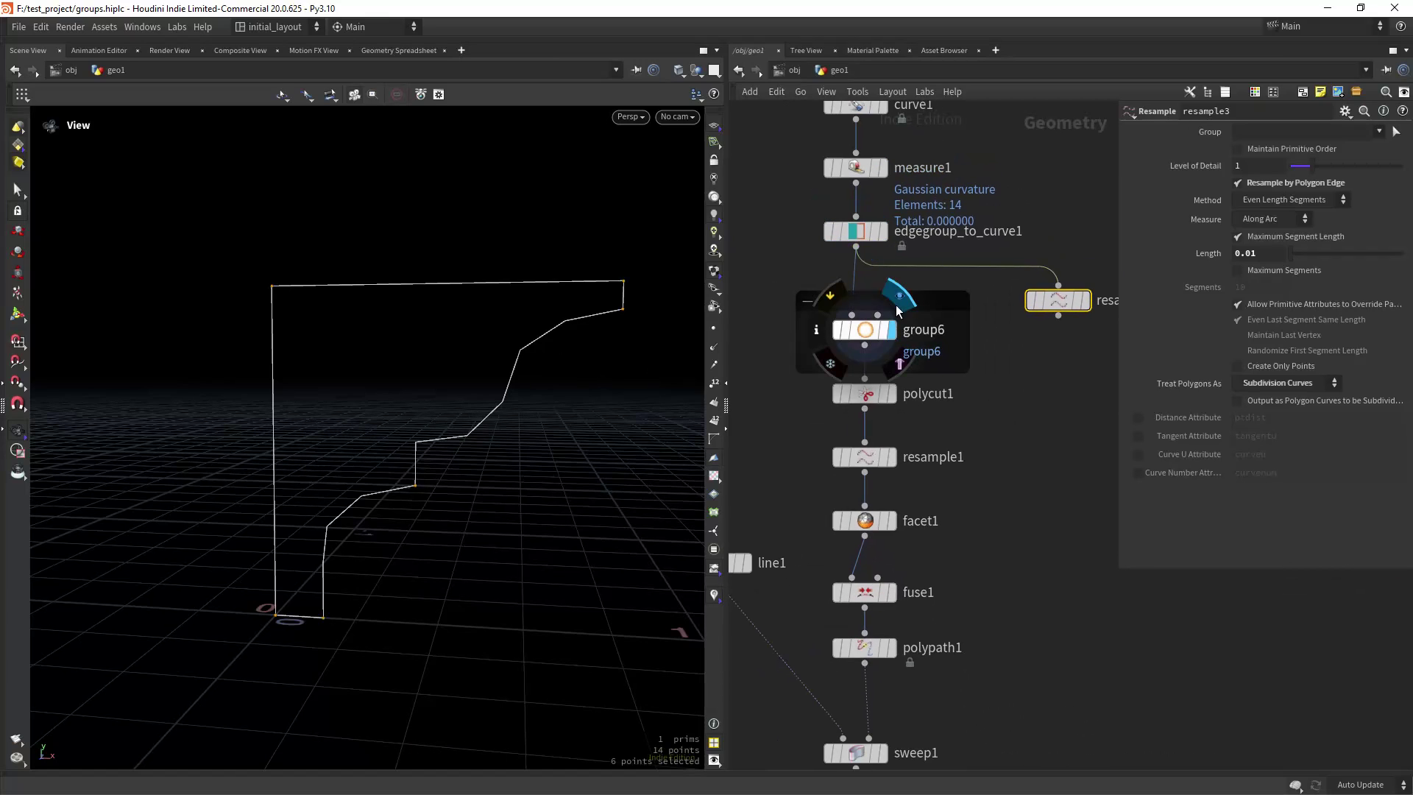
click(868, 332)
scroll(335, 621, down, 3)
scroll(441, 555, down, 2)
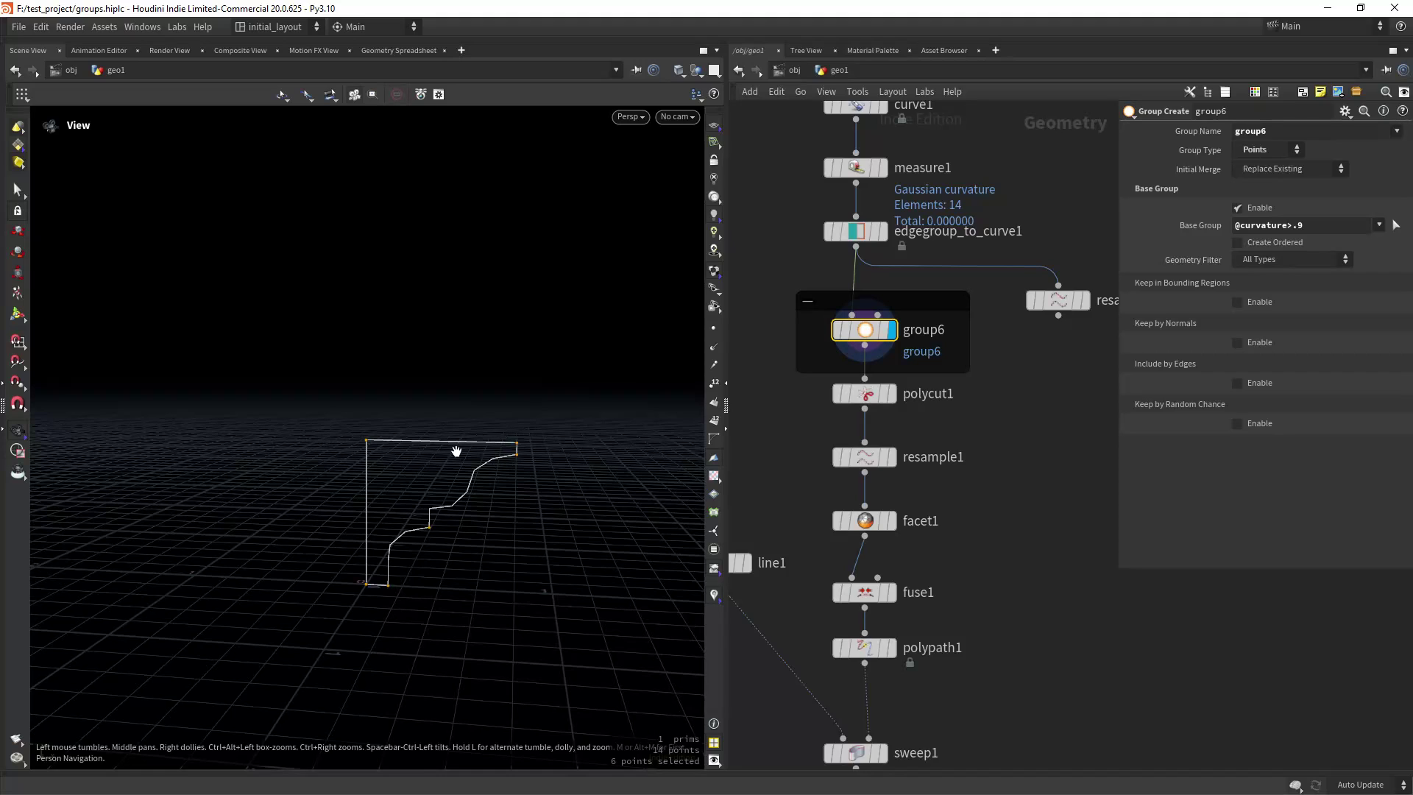
scroll(514, 438, up, 2)
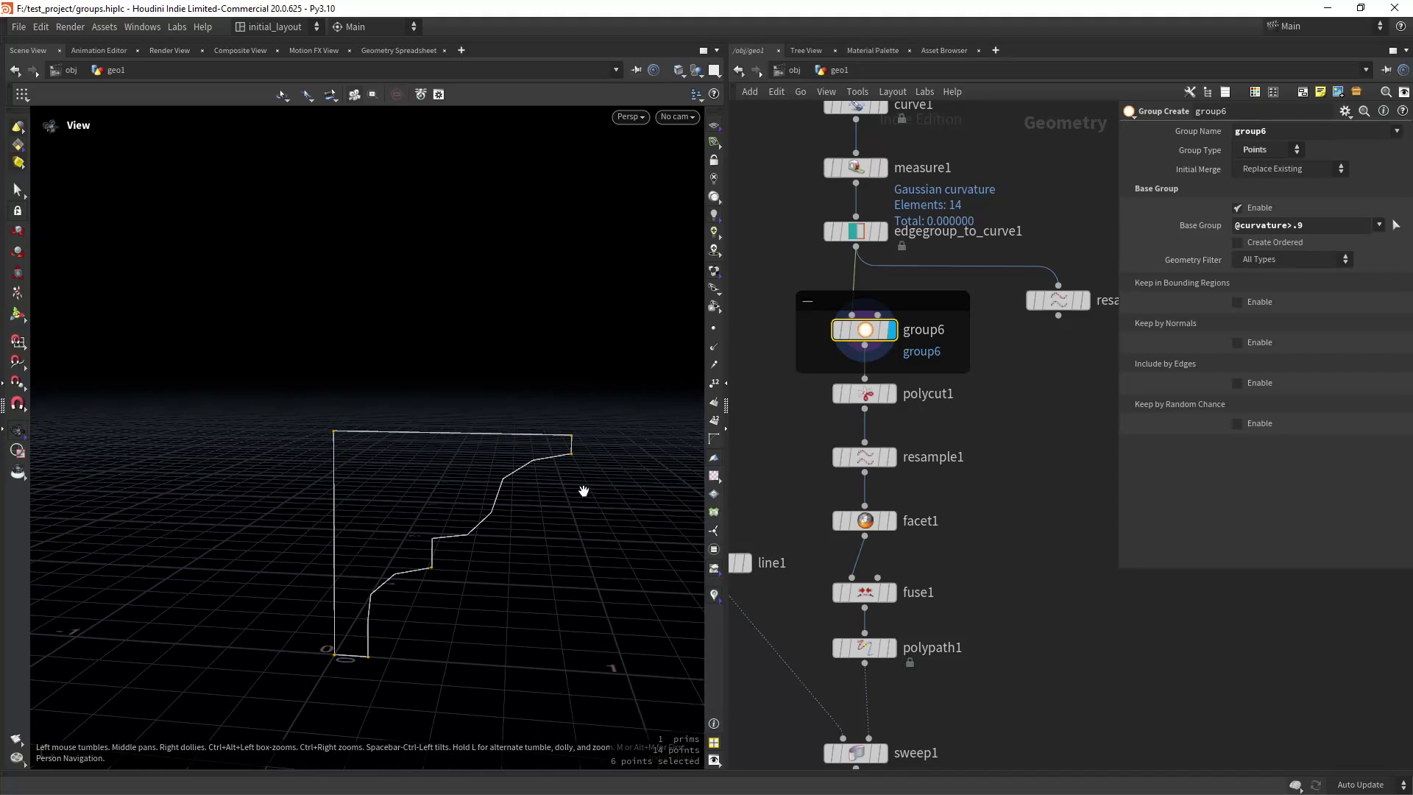
drag(869, 330, 869, 332)
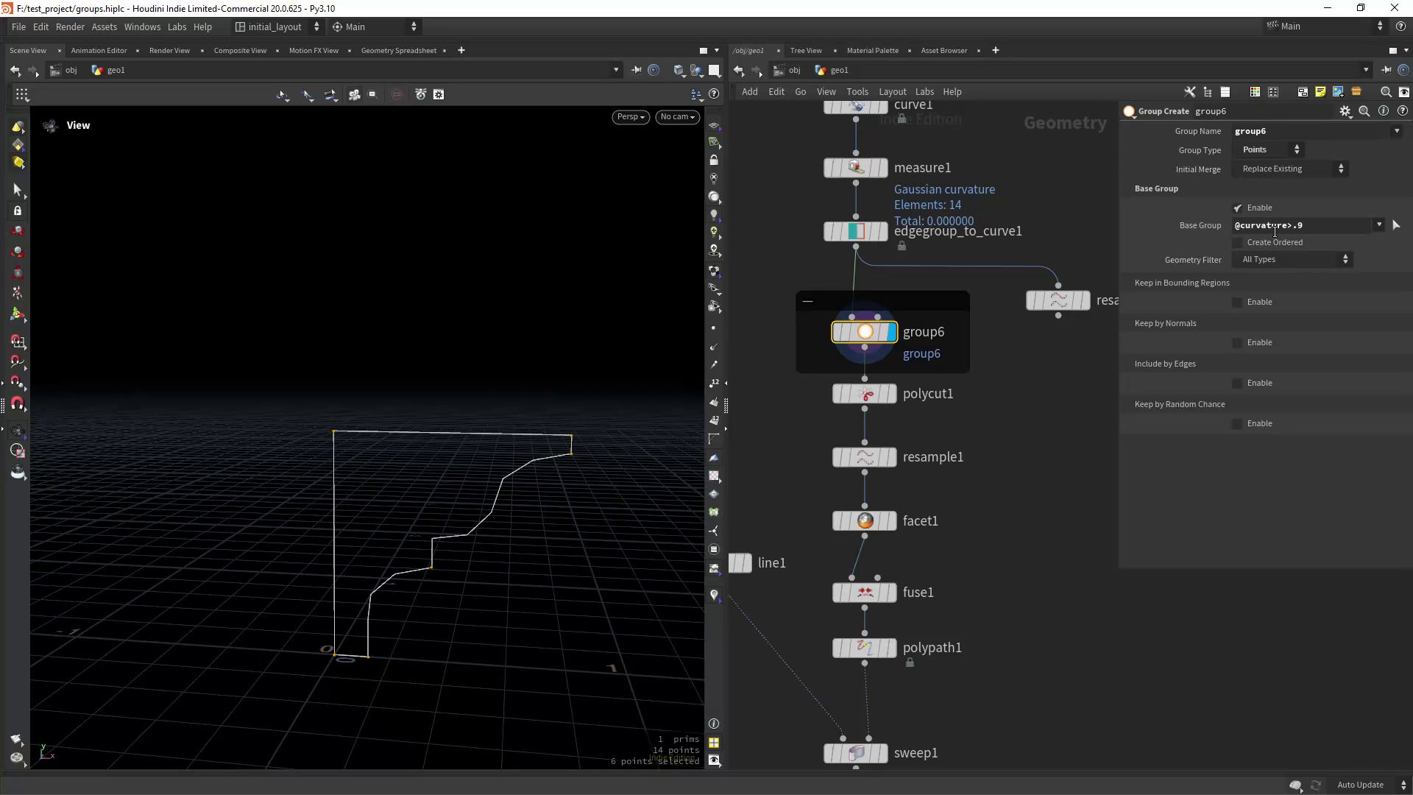
drag(508, 496, 339, 660)
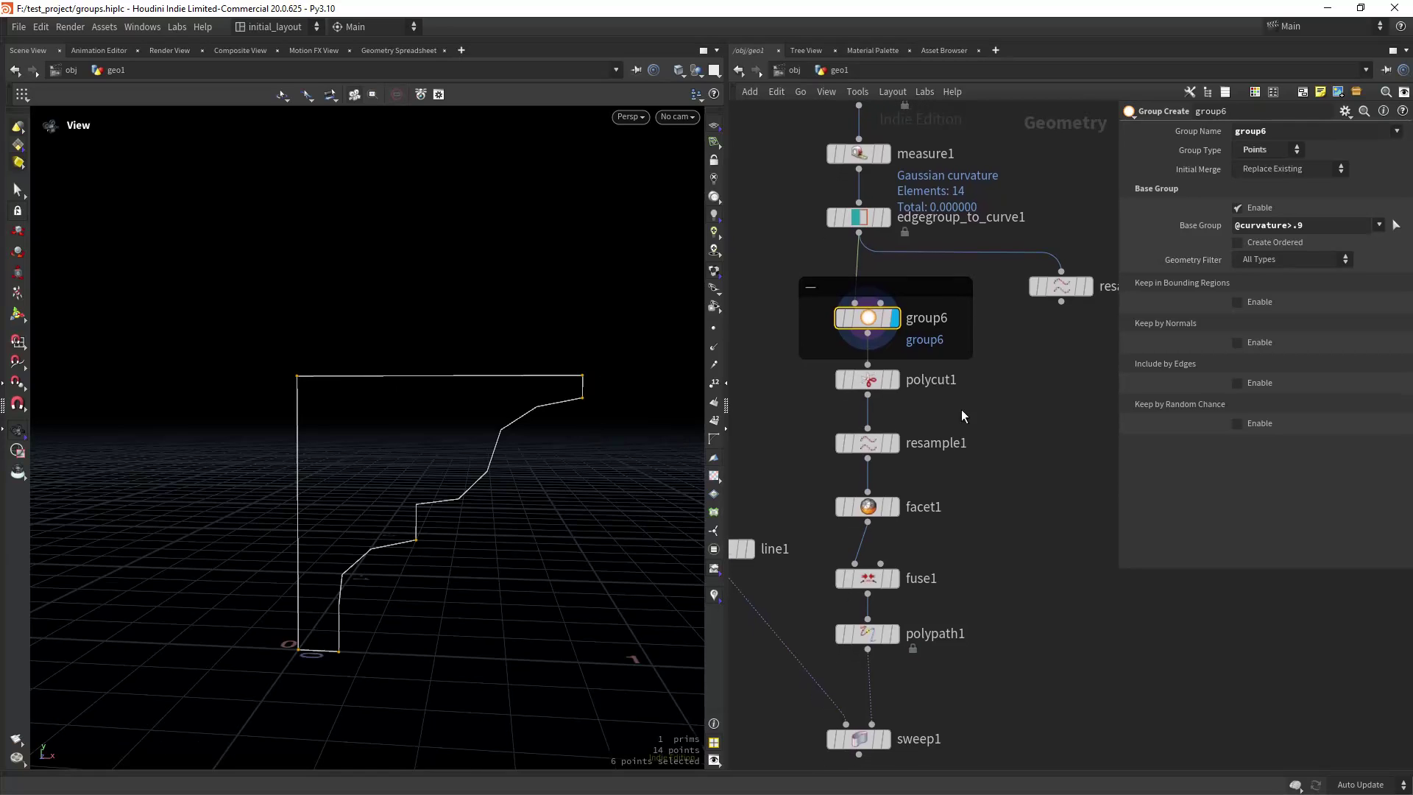
- Display polycut1 to check its group6 cut points, and resample1 to check its Subdivision Curves setting
click(901, 343)
click(878, 388)
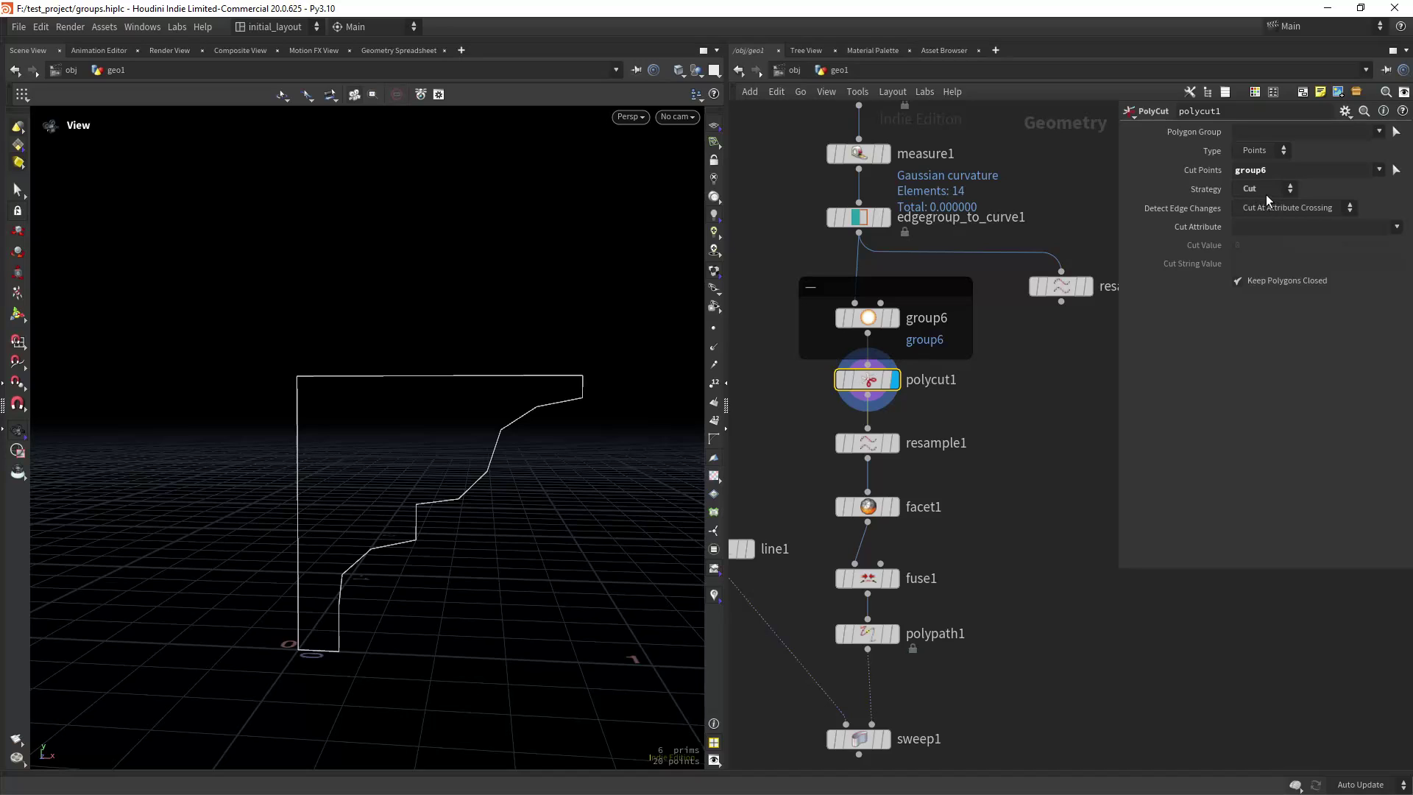
click(893, 442)
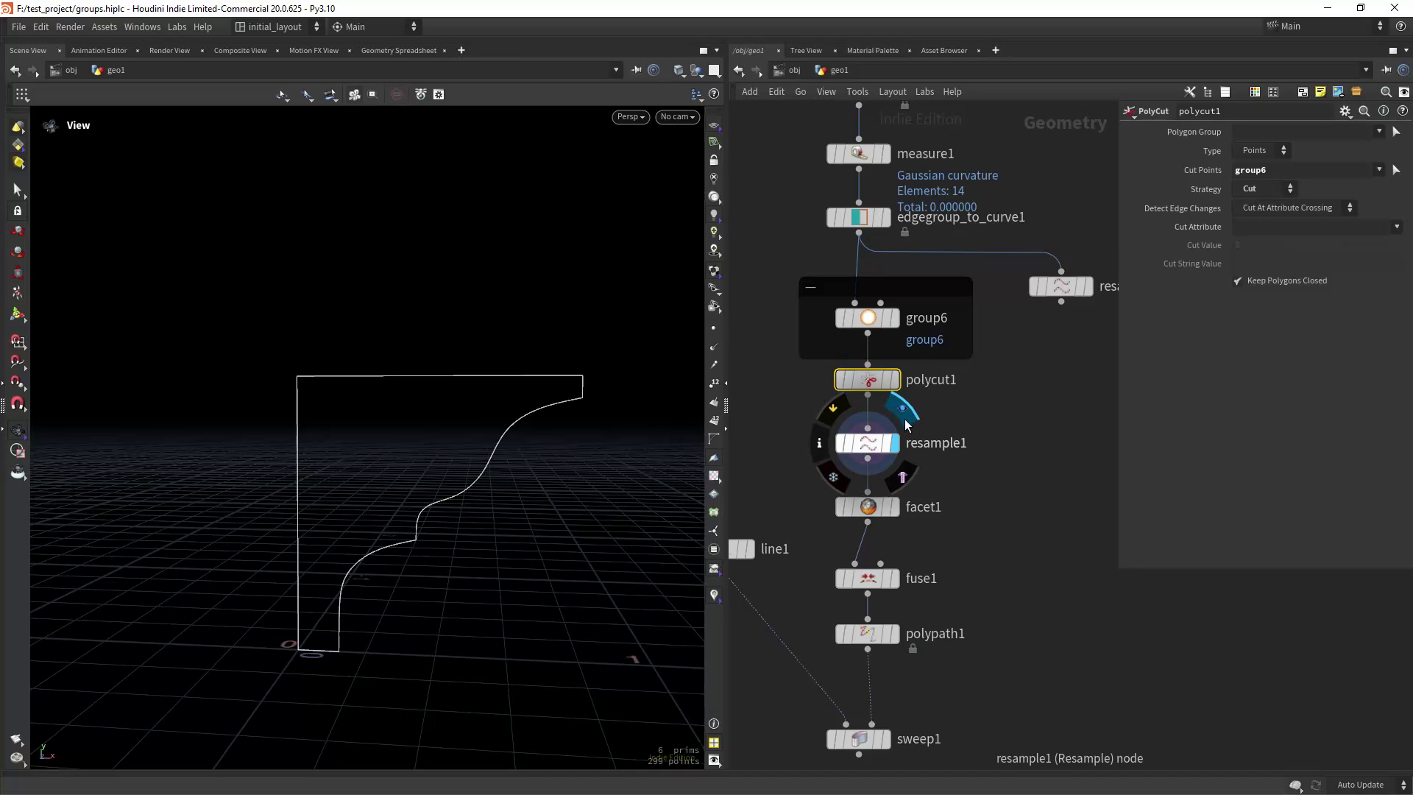
click(869, 443)
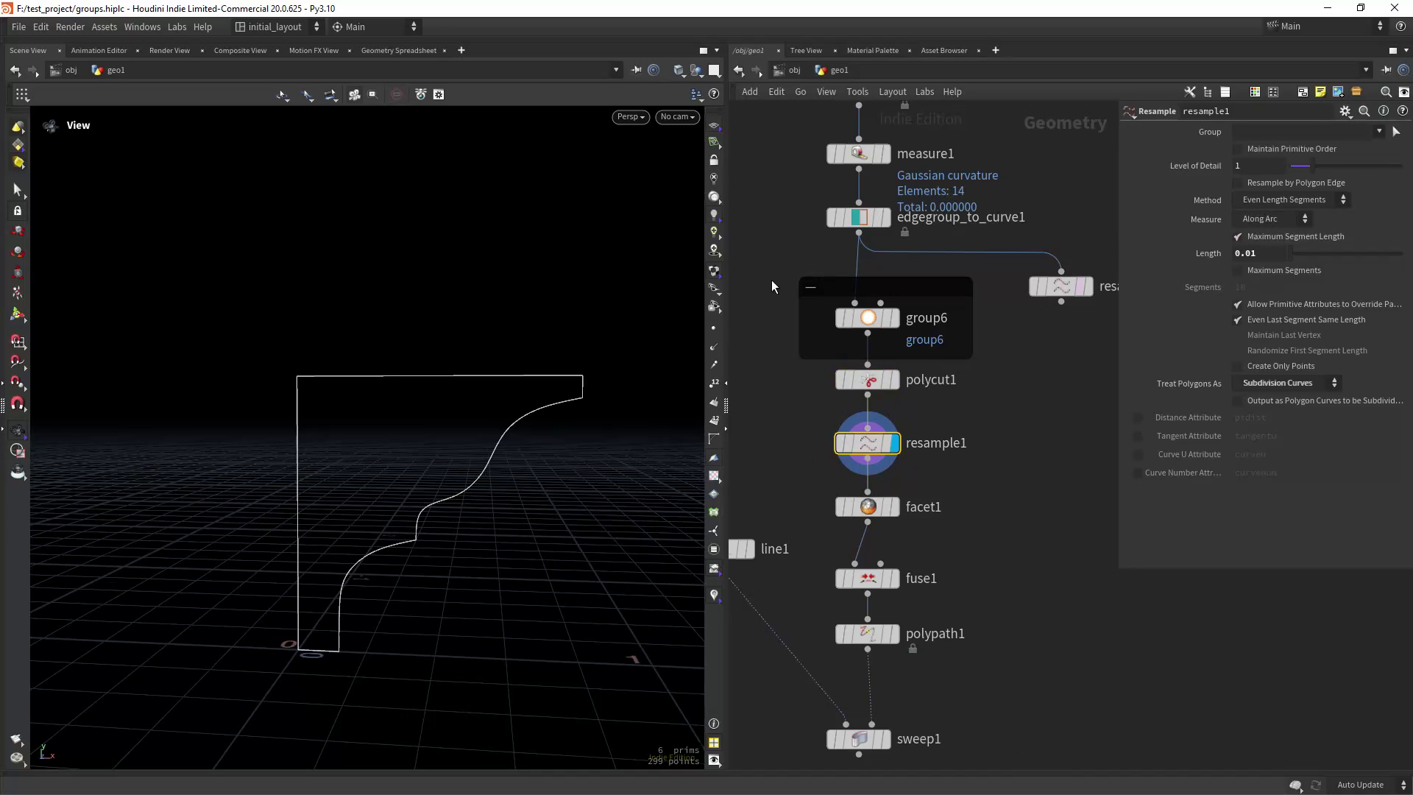
- Show primitive numbers in the viewport and inspect the separate segments of resample1's outline
scroll(568, 439, up, 4)
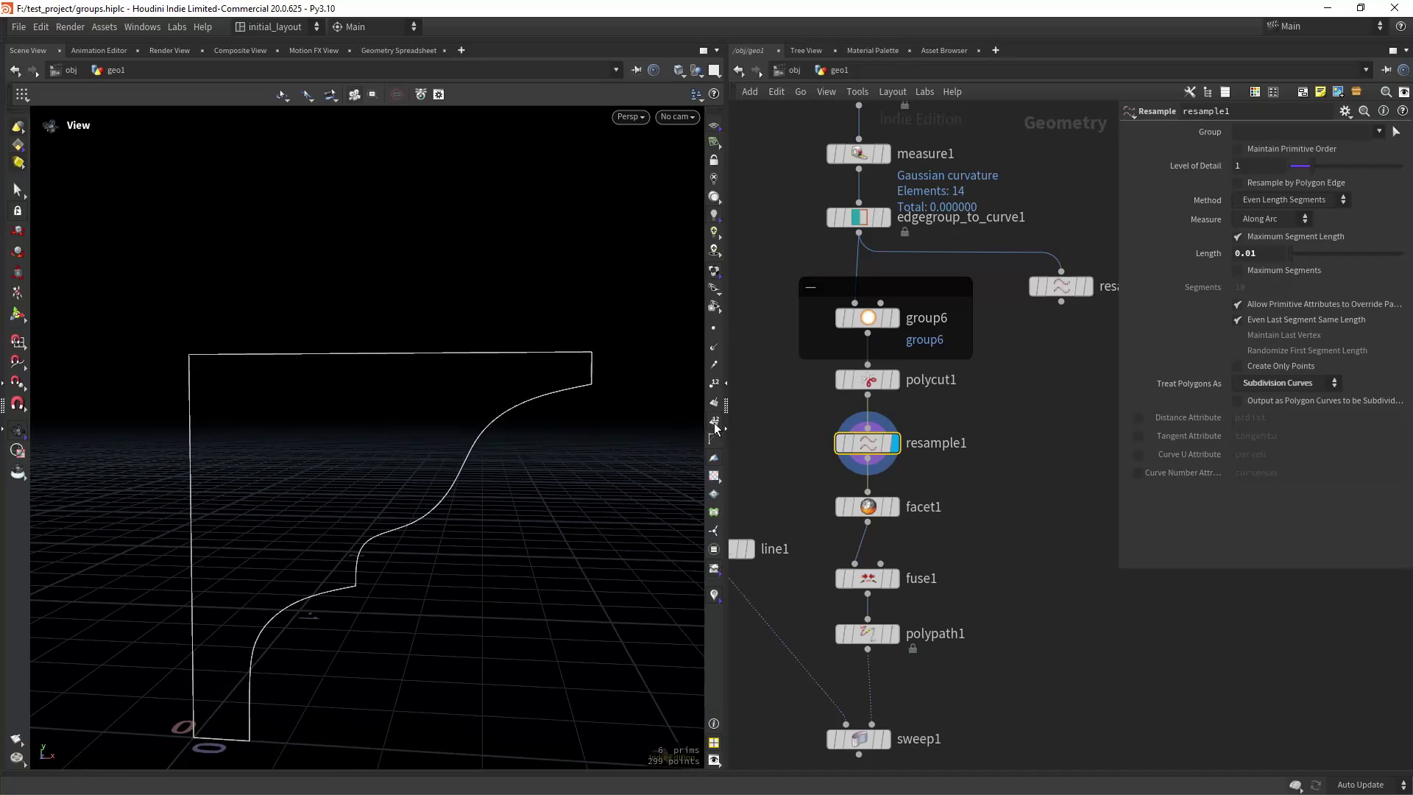
scroll(558, 498, down, 3)
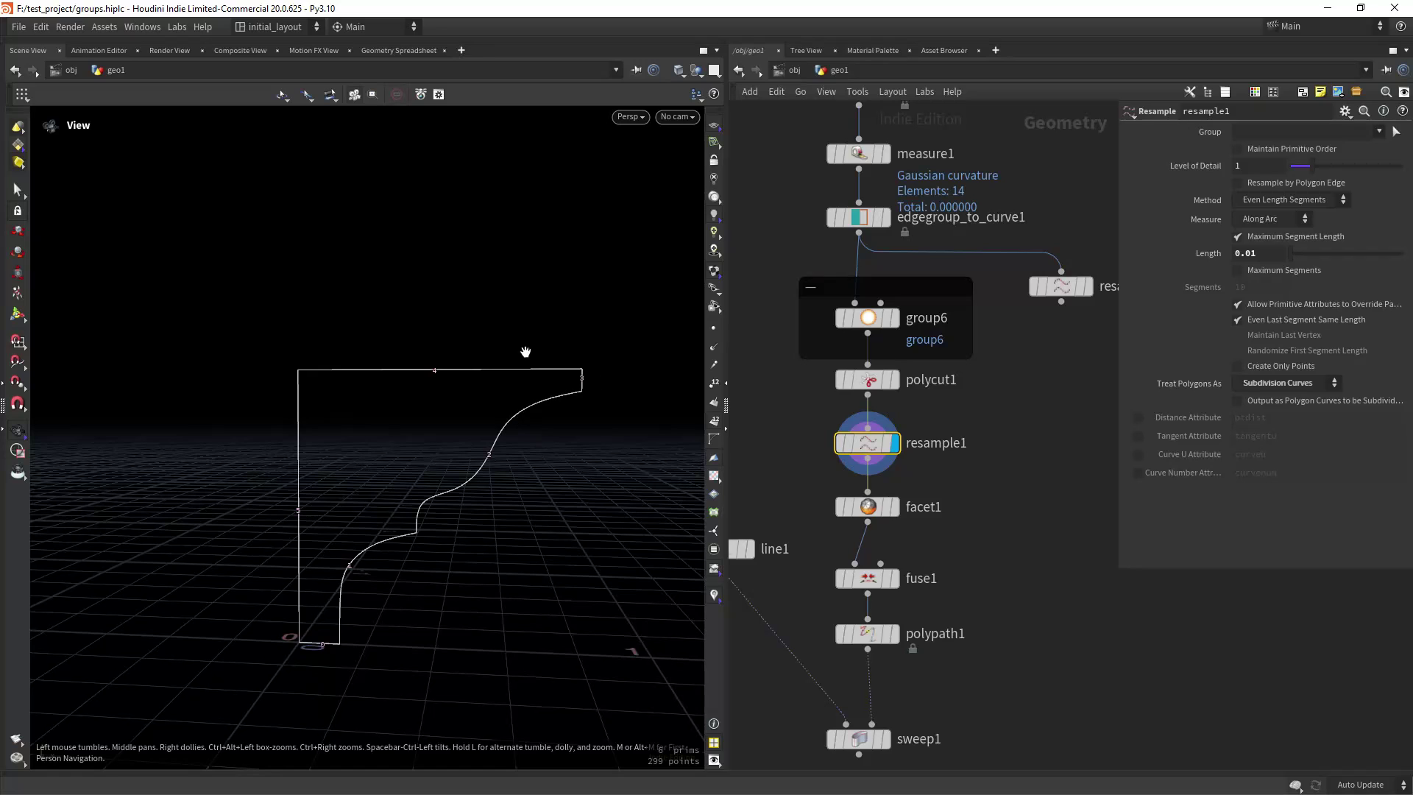
scroll(498, 415, up, 3)
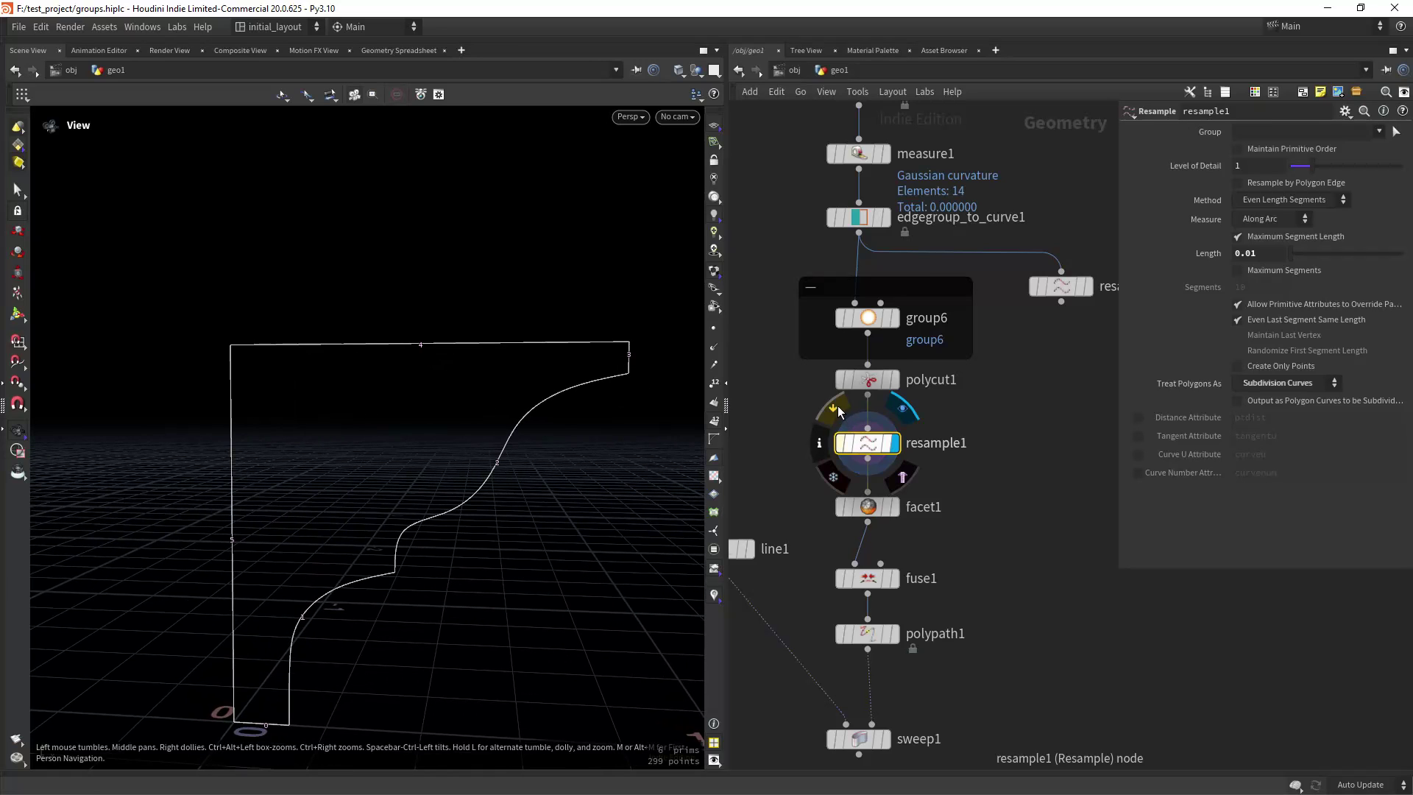
click(837, 410)
click(837, 410)
scroll(581, 515, down, 2)
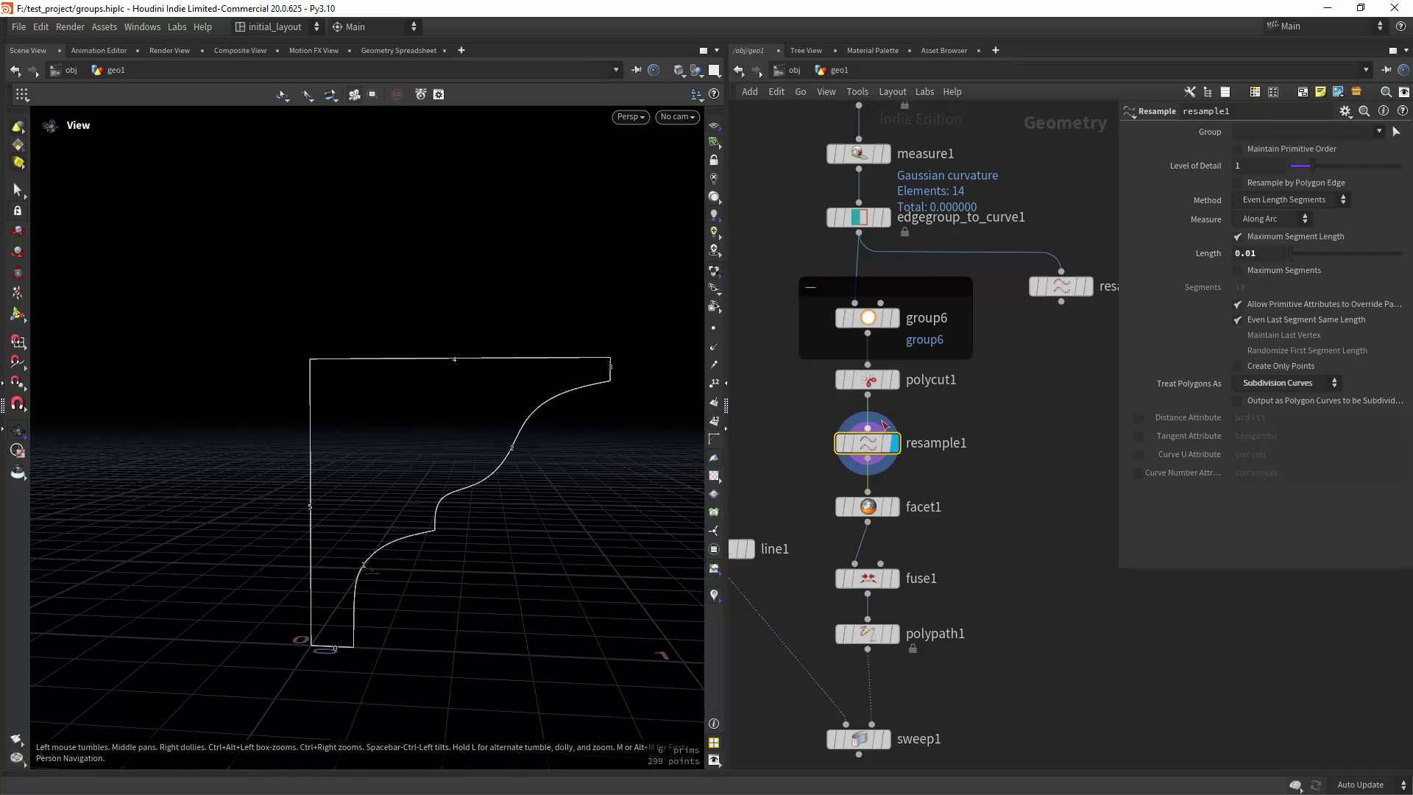
- Turn on point display in the viewport and inspect the point spacing along resample1's outline
mouse_move(889, 508)
click(714, 328)
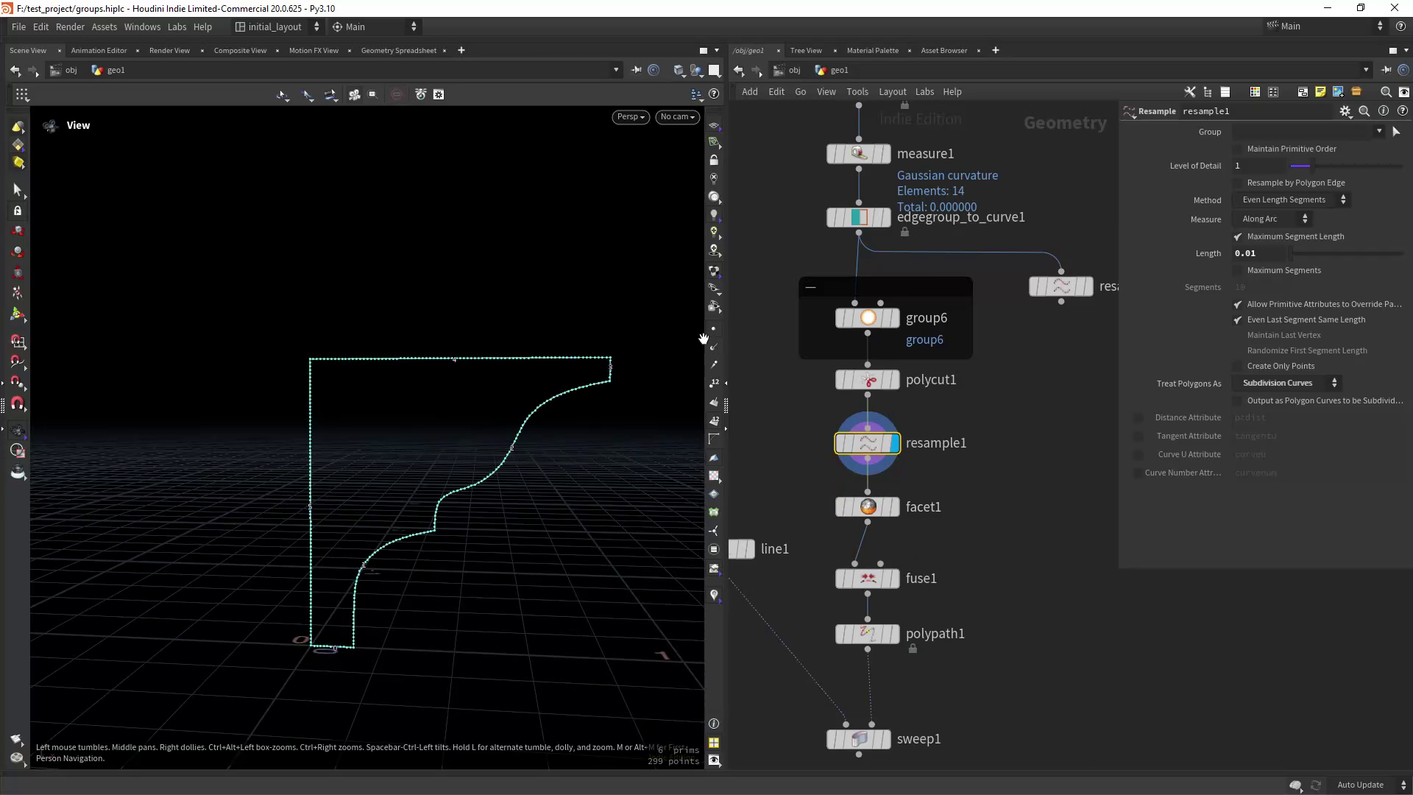
drag(437, 415, 545, 397)
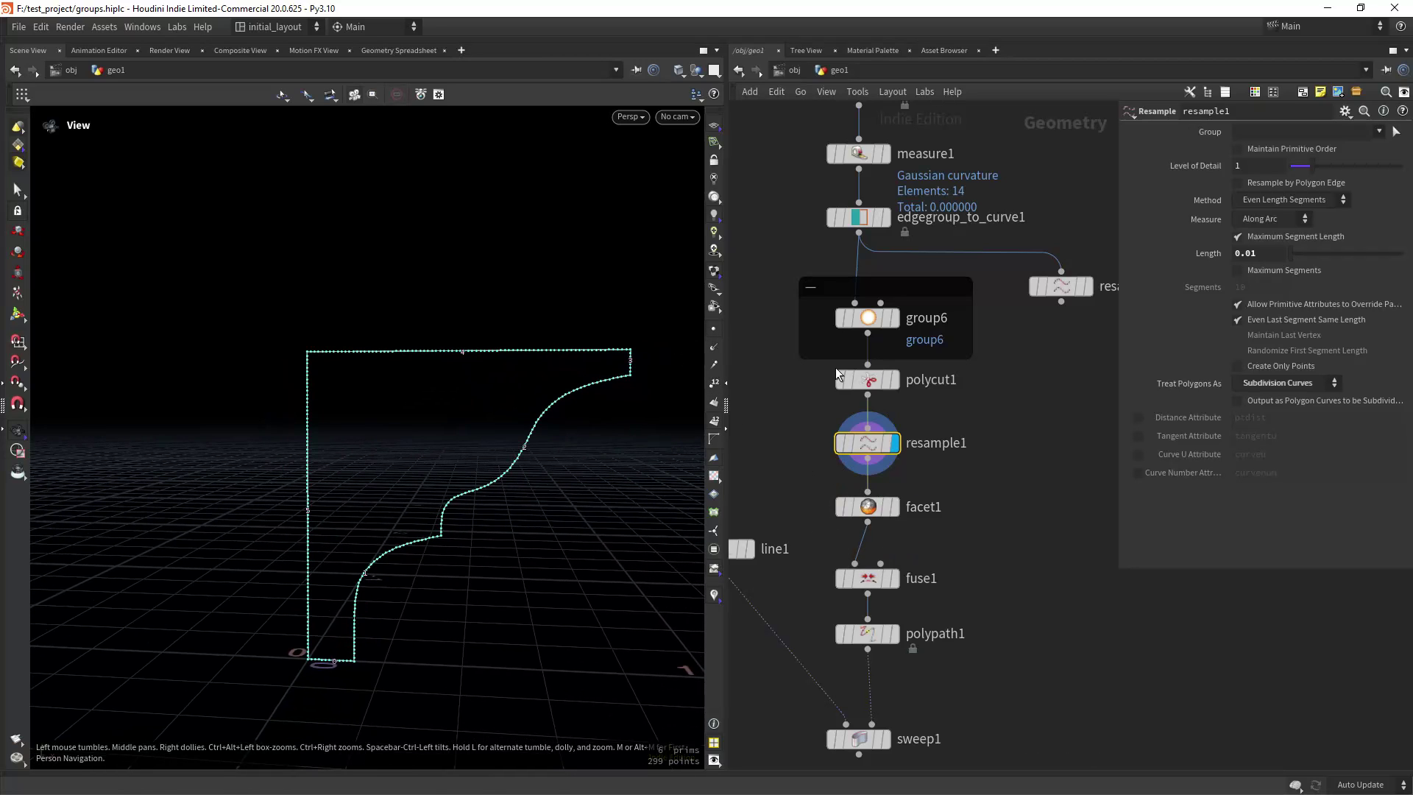
- Display facet1 and examine its Remove Inline Points setting and the points kept along the outline
mouse_move(890, 510)
click(898, 478)
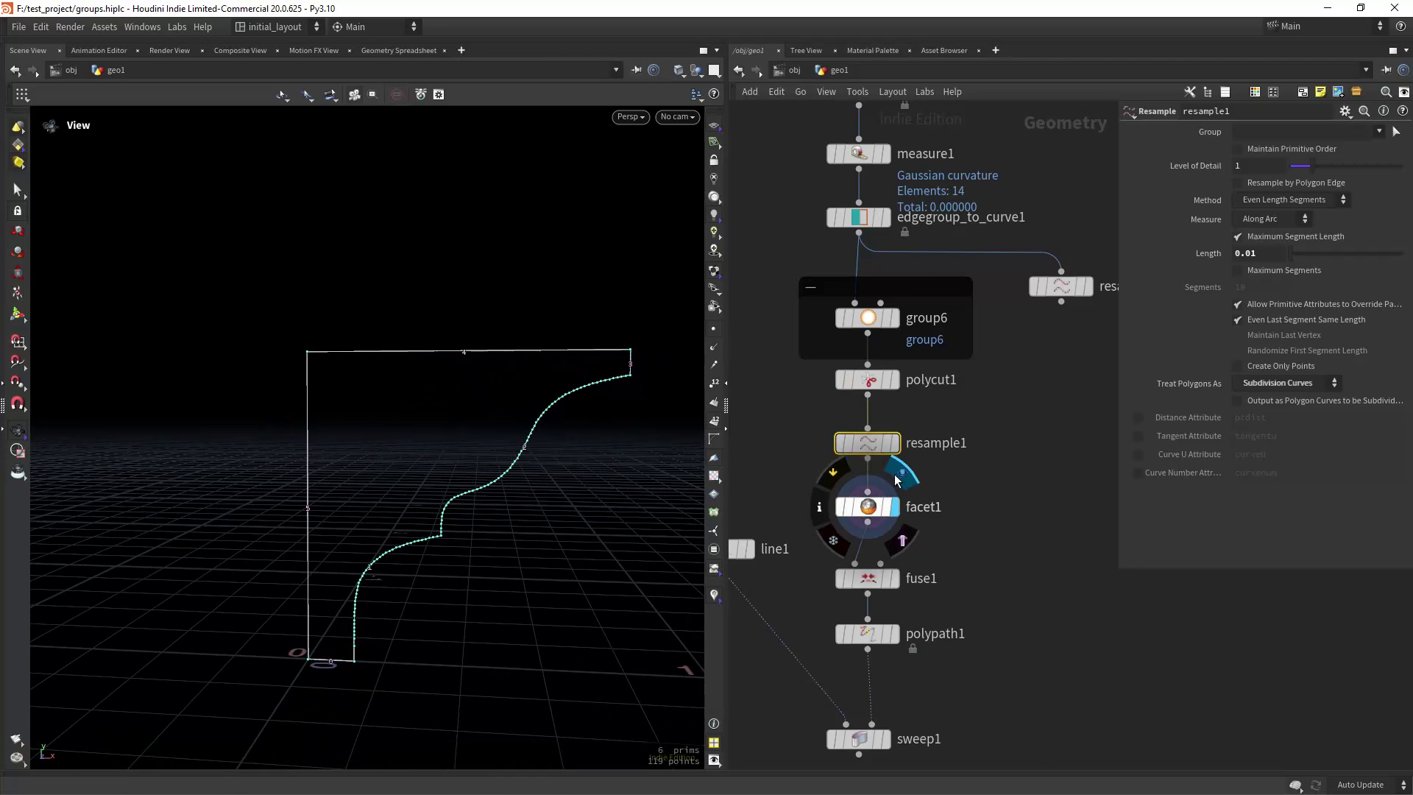
click(869, 508)
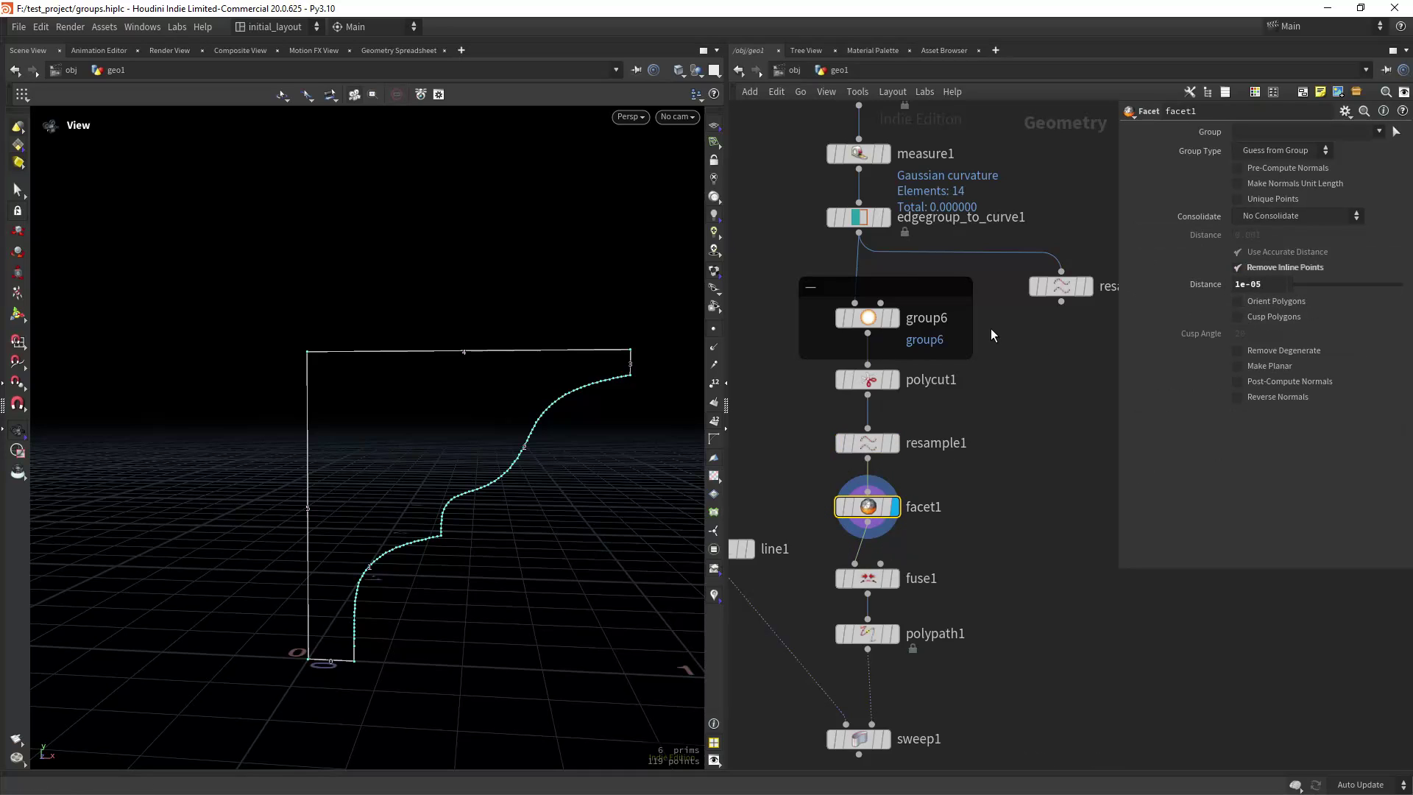
drag(471, 530, 626, 472)
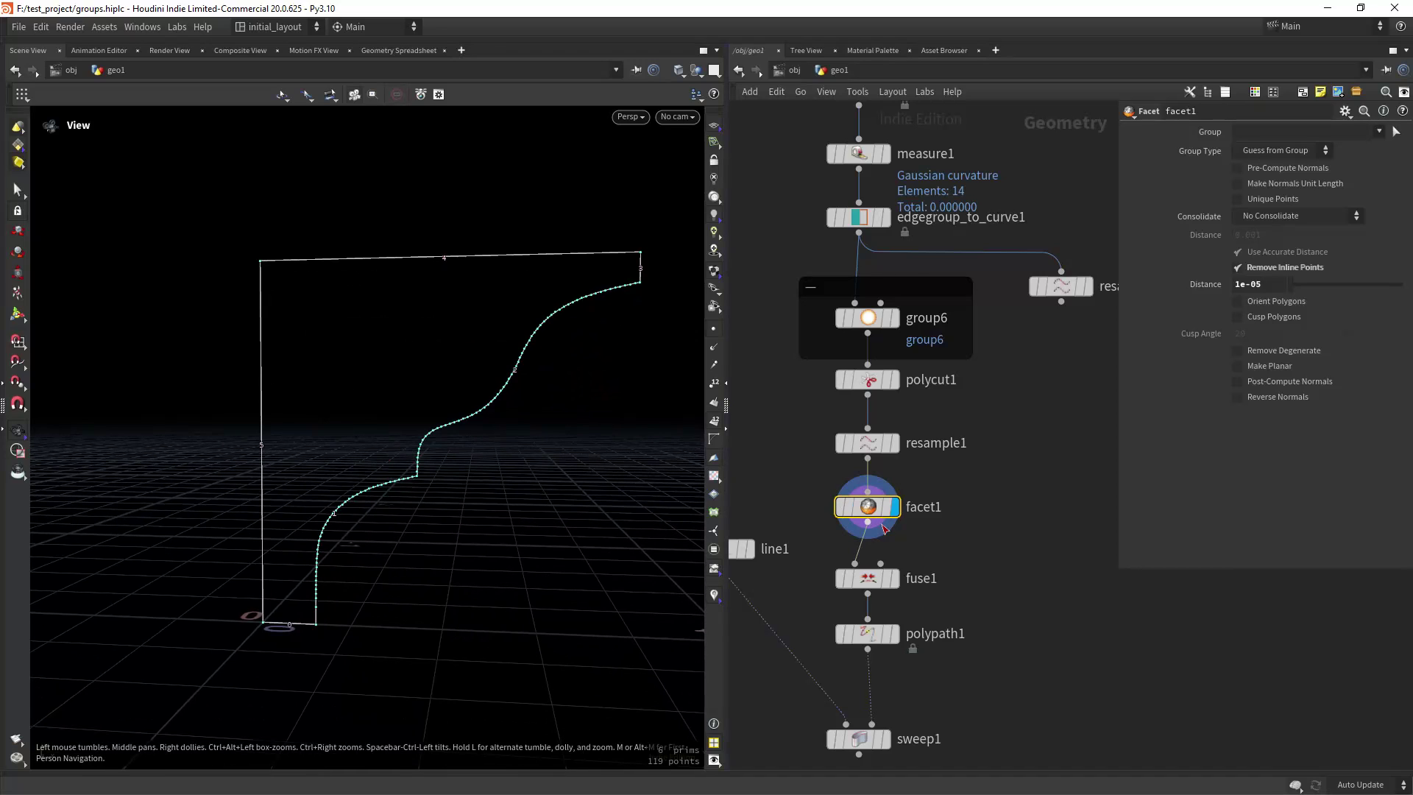
- Display fuse1 and polypath1 in turn to inspect the fused points and the rejoined outline
mouse_move(906, 544)
middle_drag(955, 548, 960, 511)
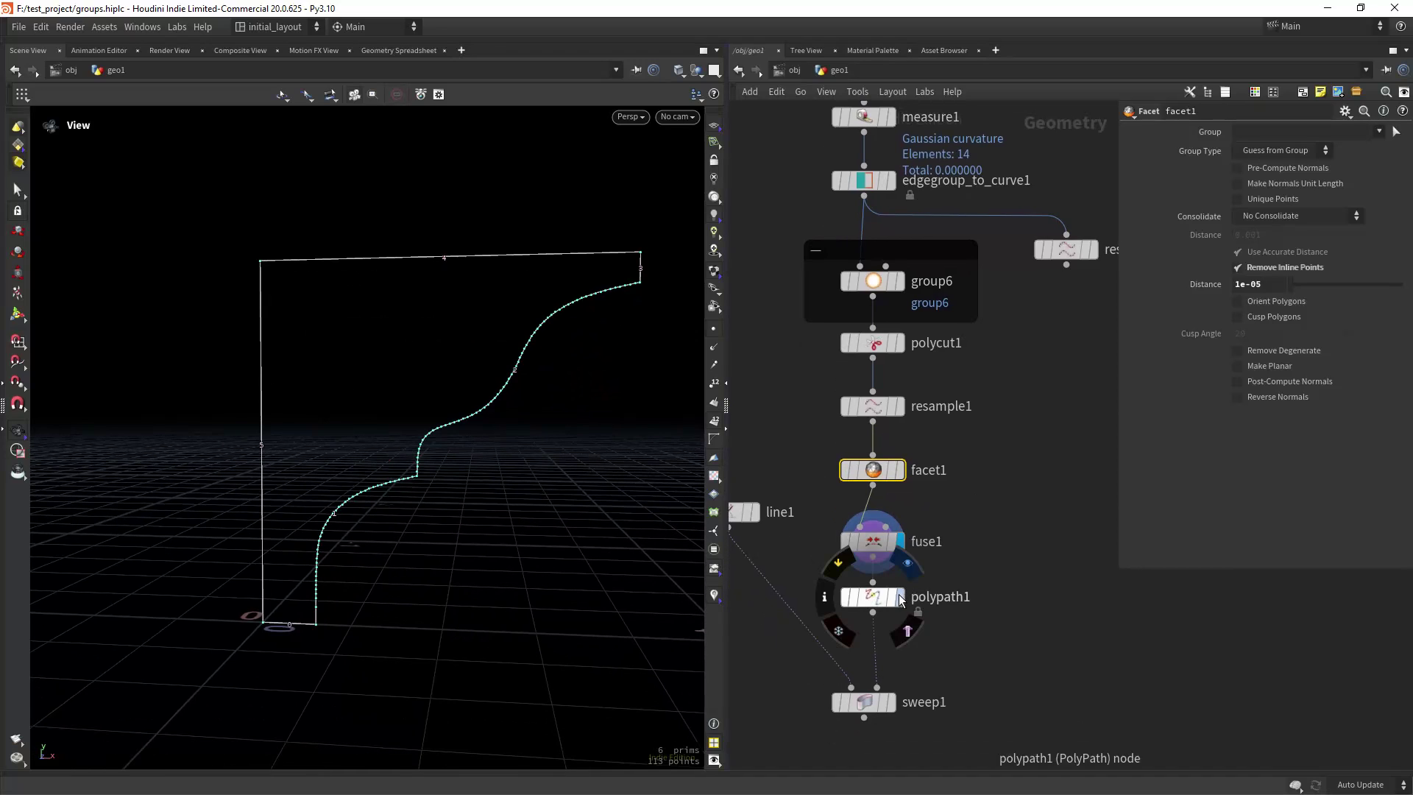
click(909, 562)
drag(590, 513, 589, 480)
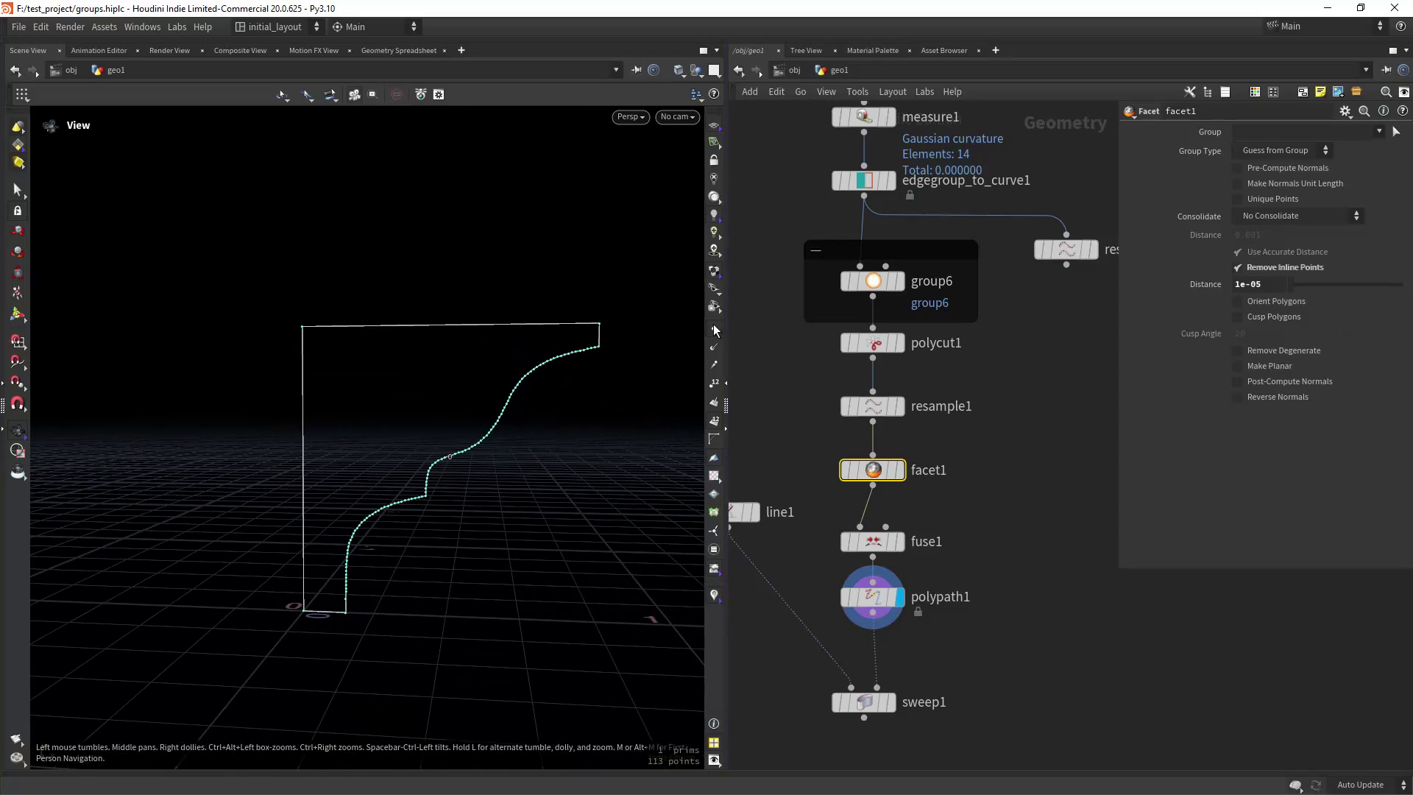
- Display line1 with points hidden and inspect the path used for the sweep
middle_drag(903, 665, 1000, 510)
click(857, 324)
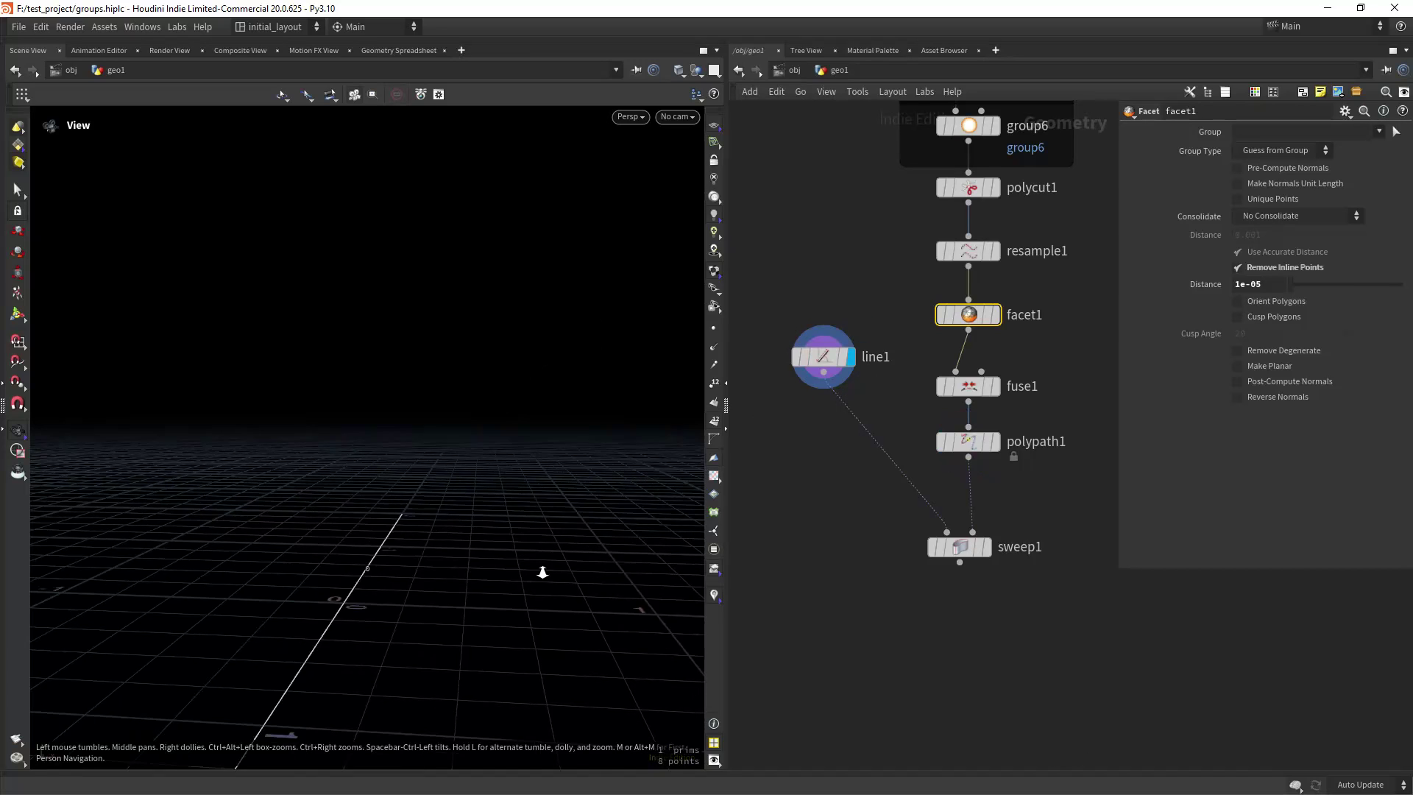
right_drag(543, 572, 524, 515)
drag(524, 514, 478, 531)
- Display sweep1 without primitive numbers and inspect the profile swept along the line
click(982, 546)
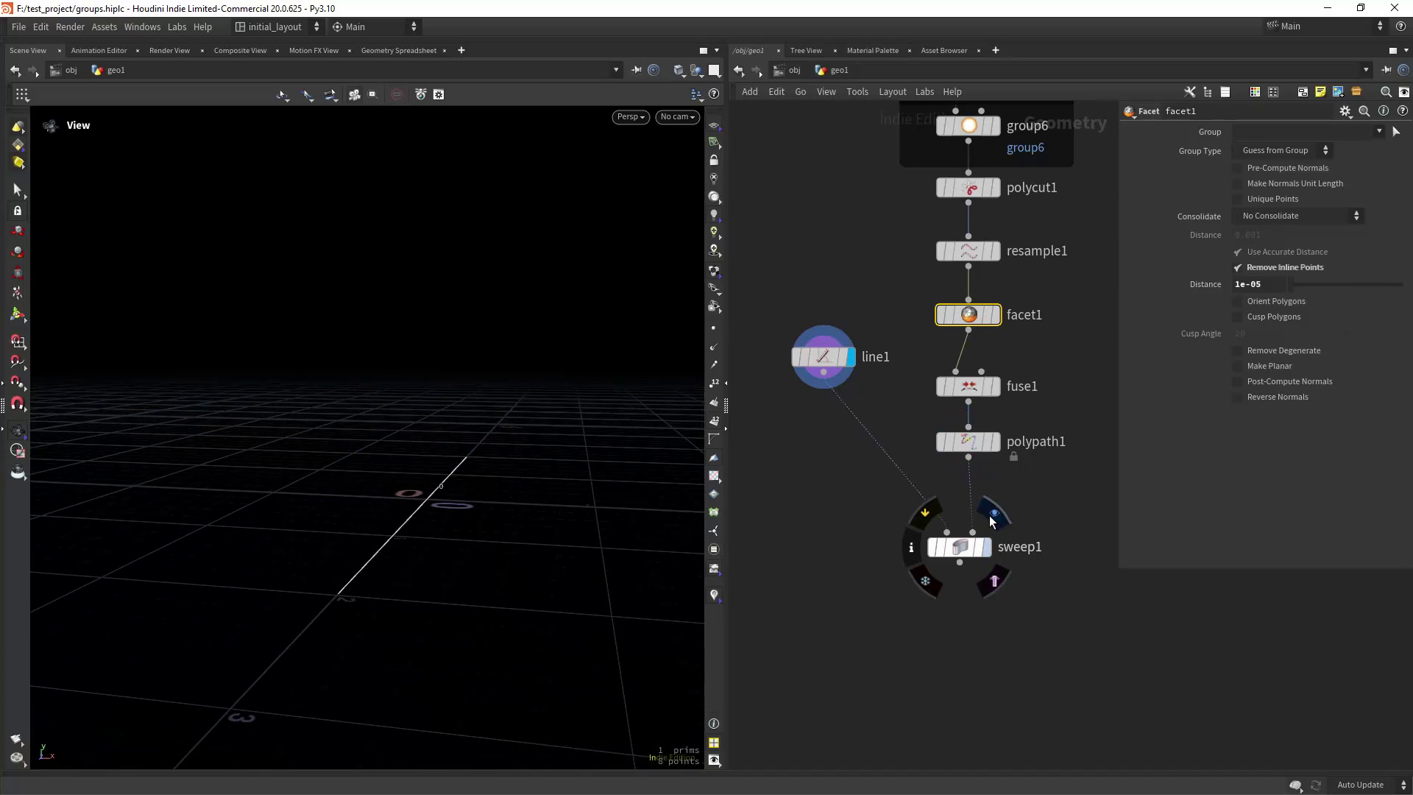
click(714, 383)
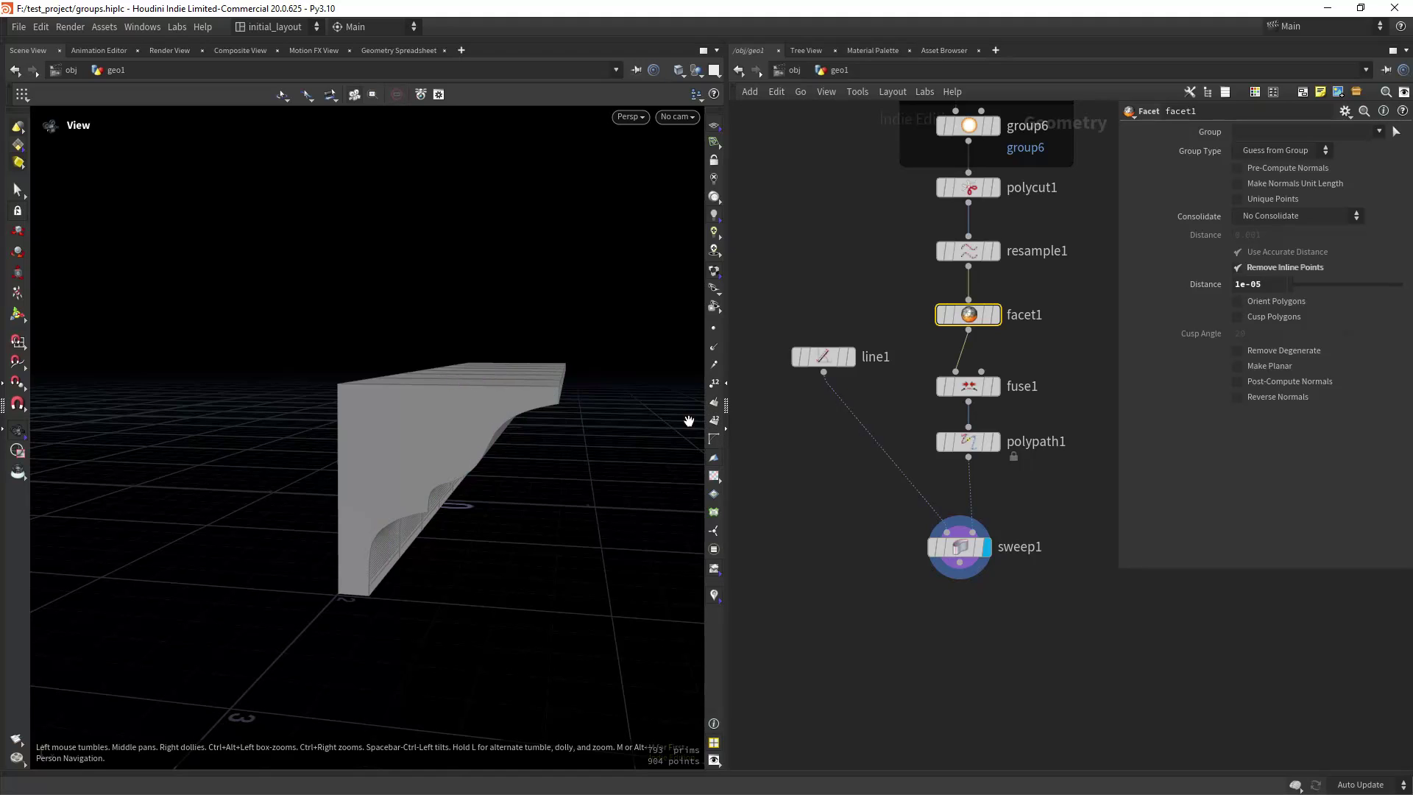
drag(536, 491, 468, 460)
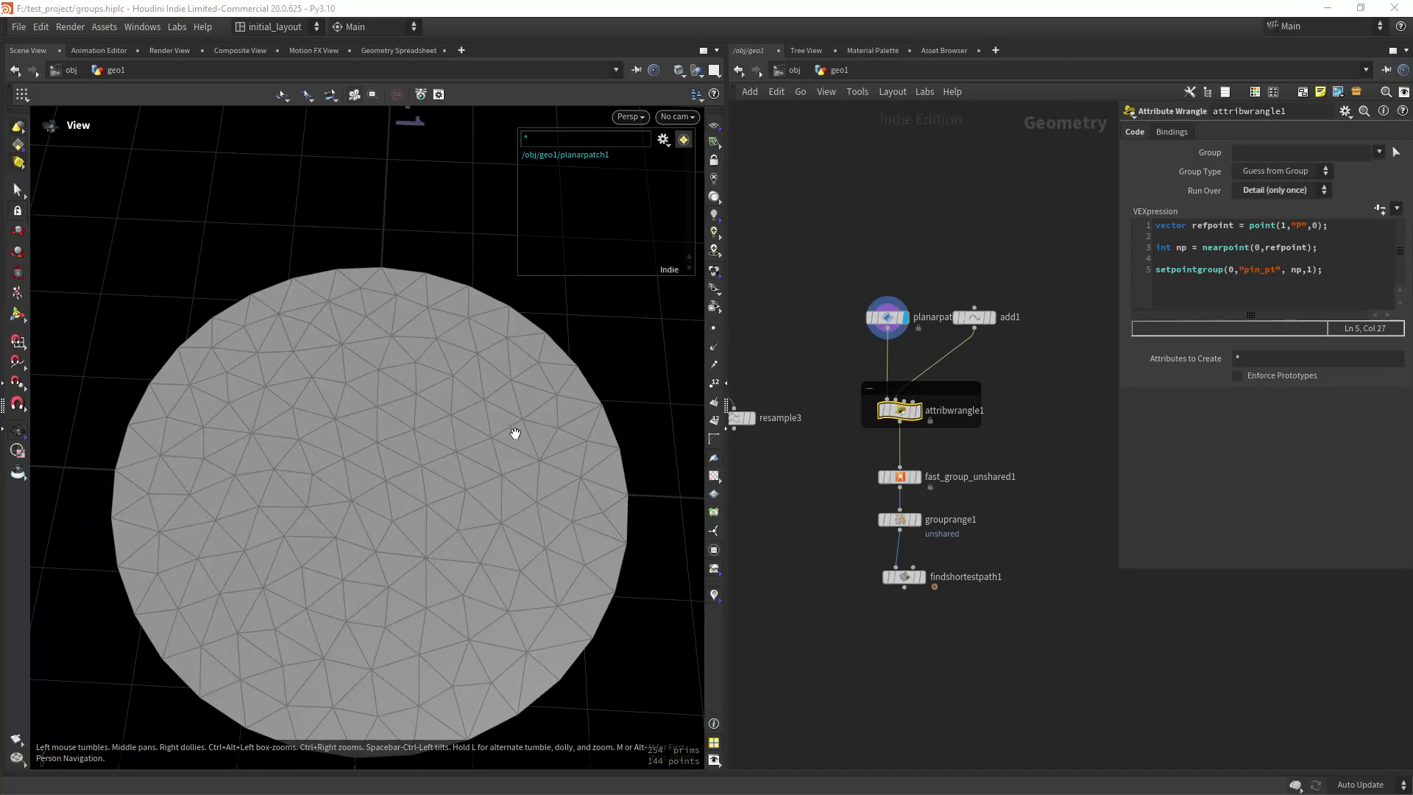
- Display add1 to examine its single point at the origin, and attribwrangle1 to examine its nearest-point pin_pt group code
scroll(539, 451, down, 3)
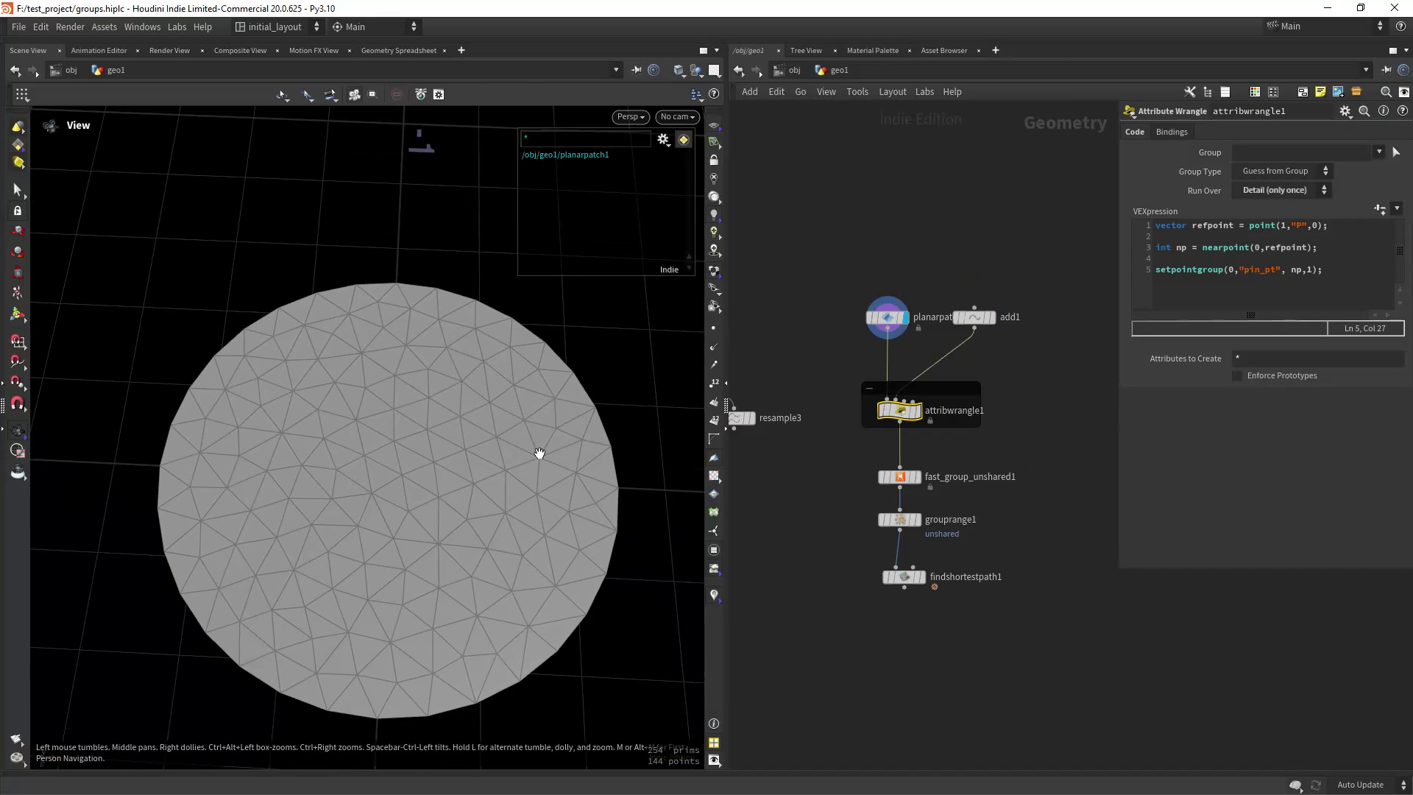
click(992, 317)
click(975, 319)
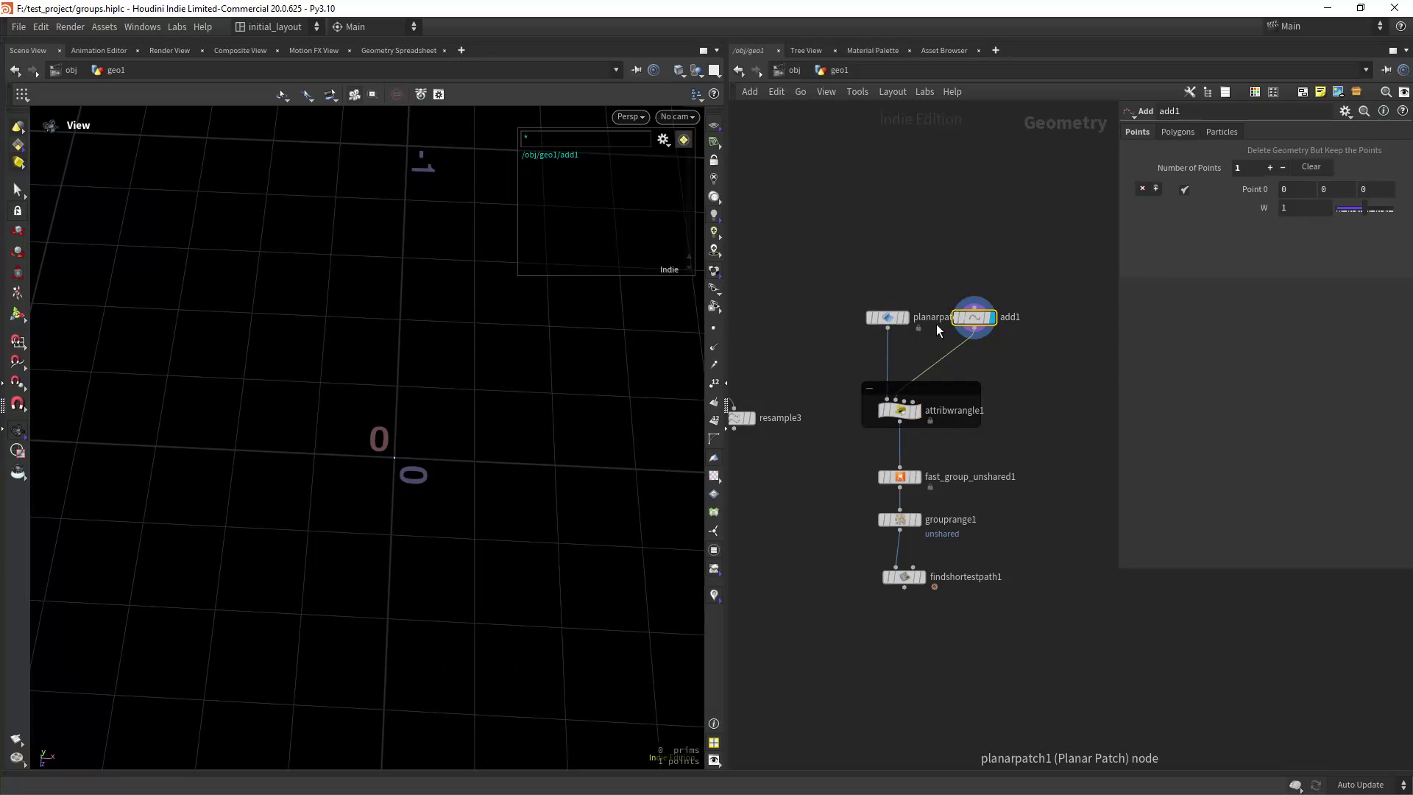
drag(380, 485, 471, 441)
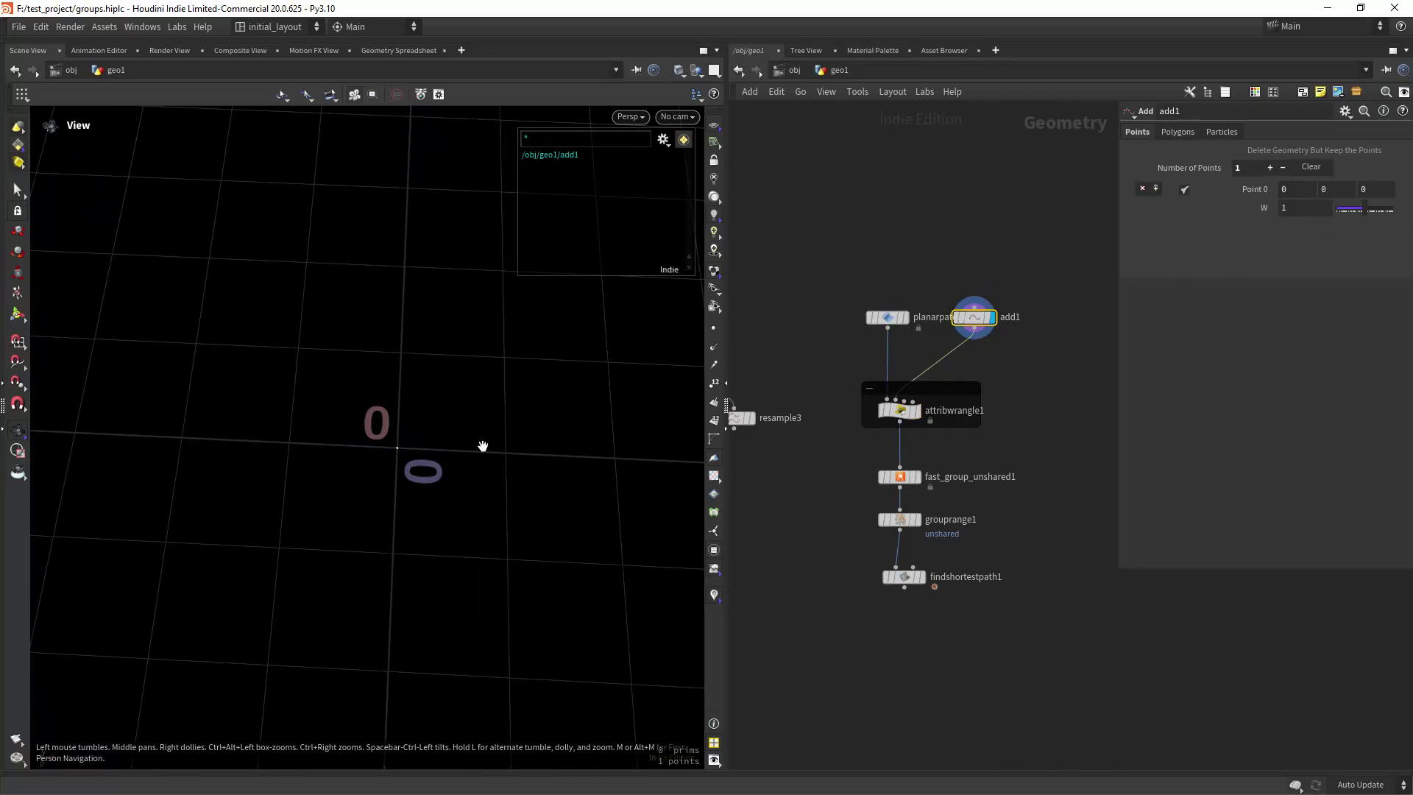
click(913, 411)
click(902, 413)
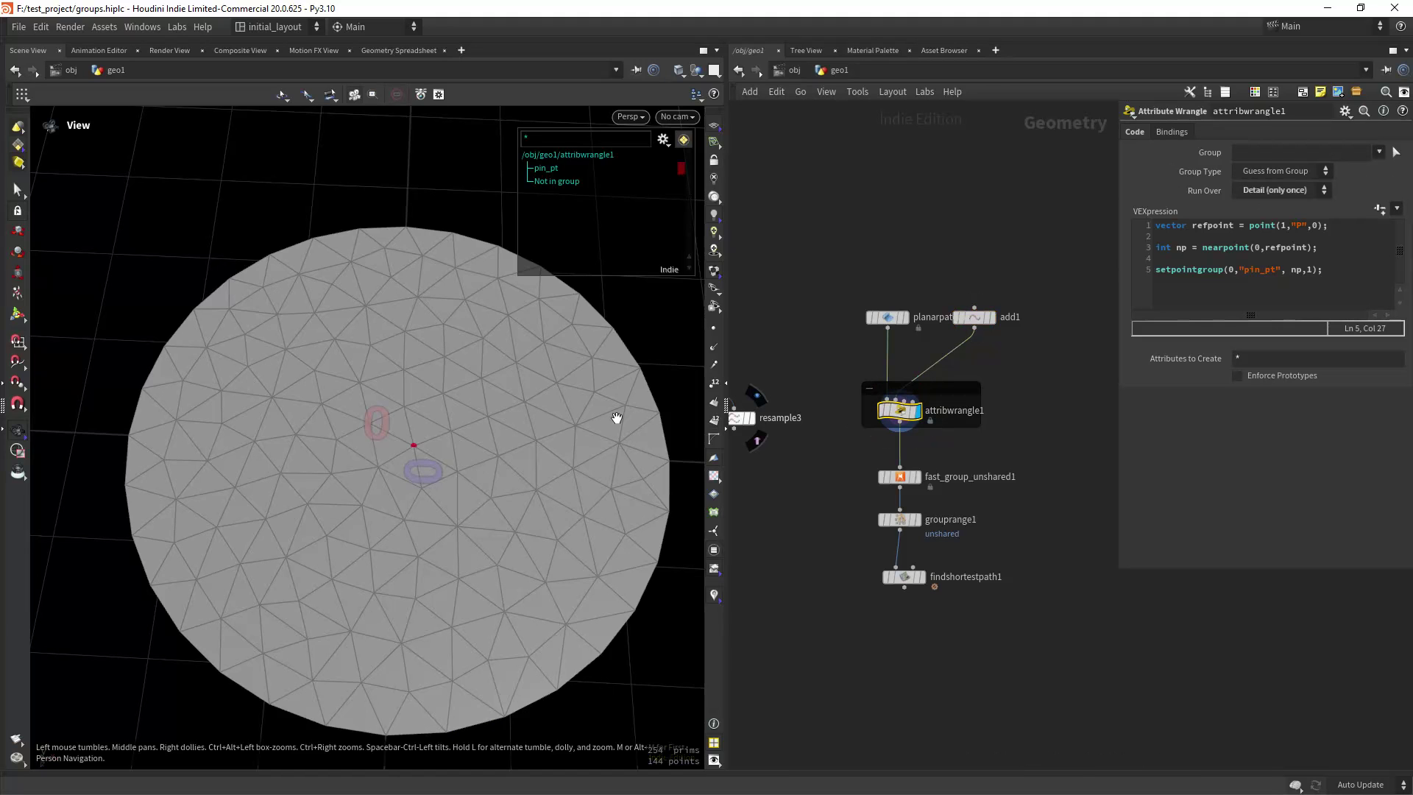
- Display add1 and attribwrangle1 in turn to compare the reference point with the pin_pt point on the patch
drag(547, 461, 449, 471)
click(988, 322)
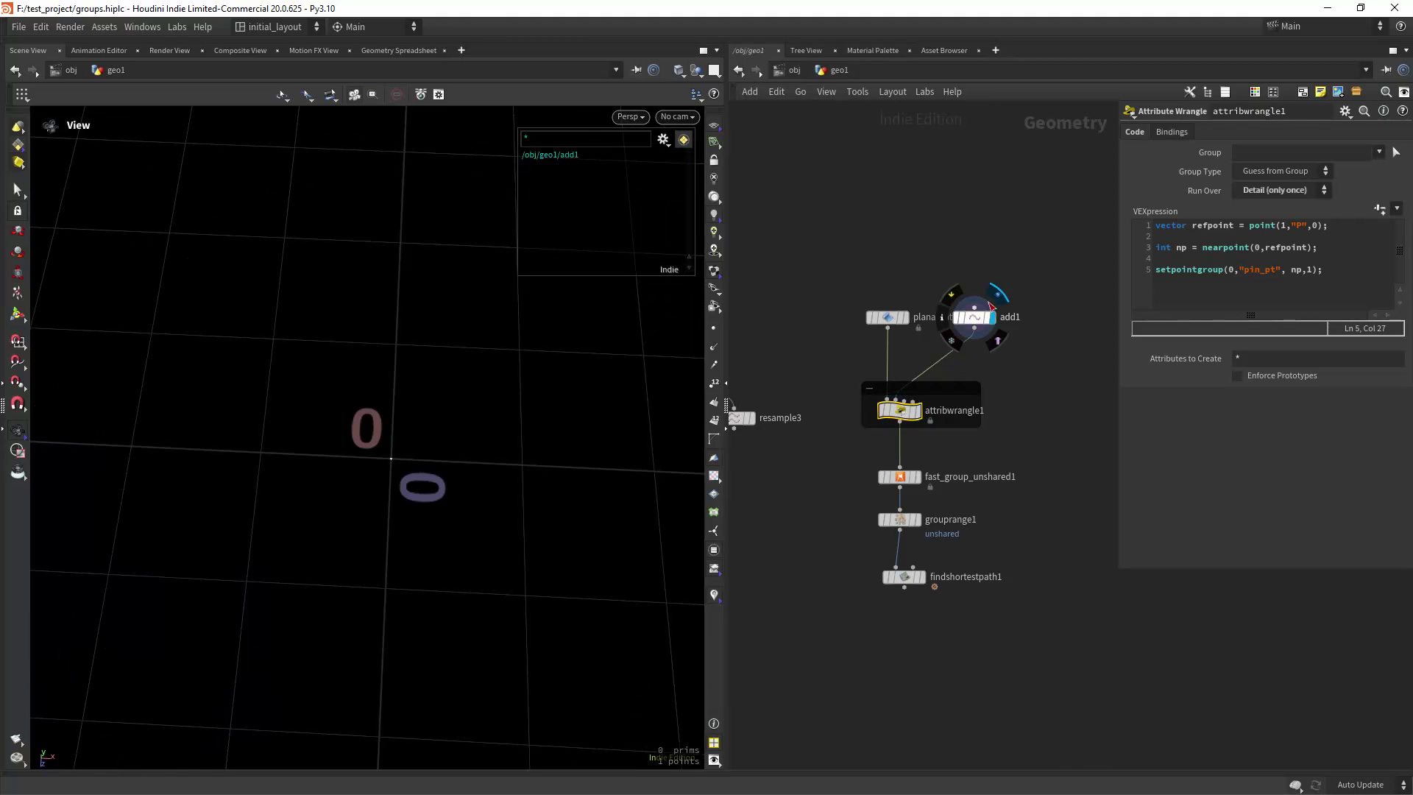
click(917, 411)
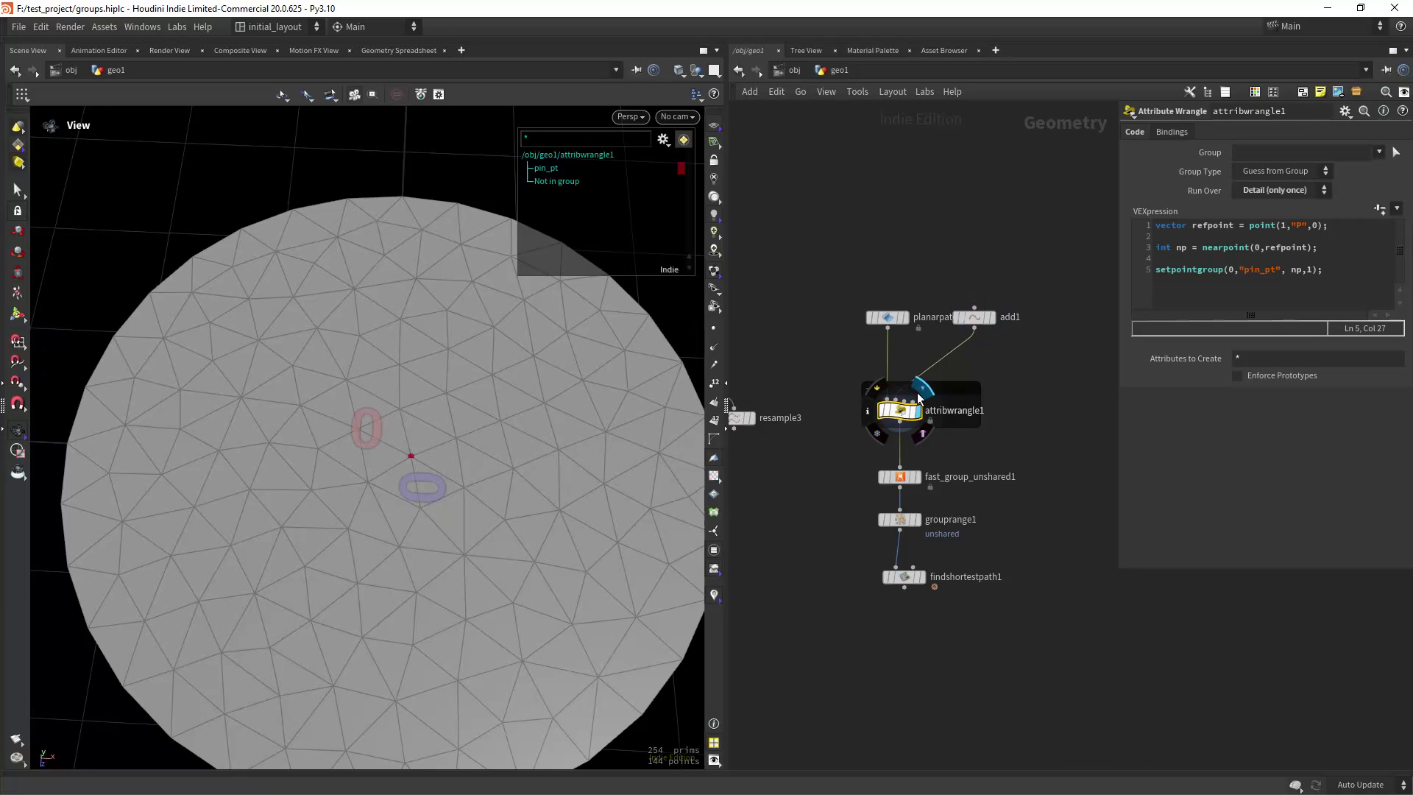
- Widen the parameter area and examine attribwrangle1's VEX code: the refpoint lookup, the nearpoint call and the setpointgroup line for pin_pt
drag(1117, 261, 981, 259)
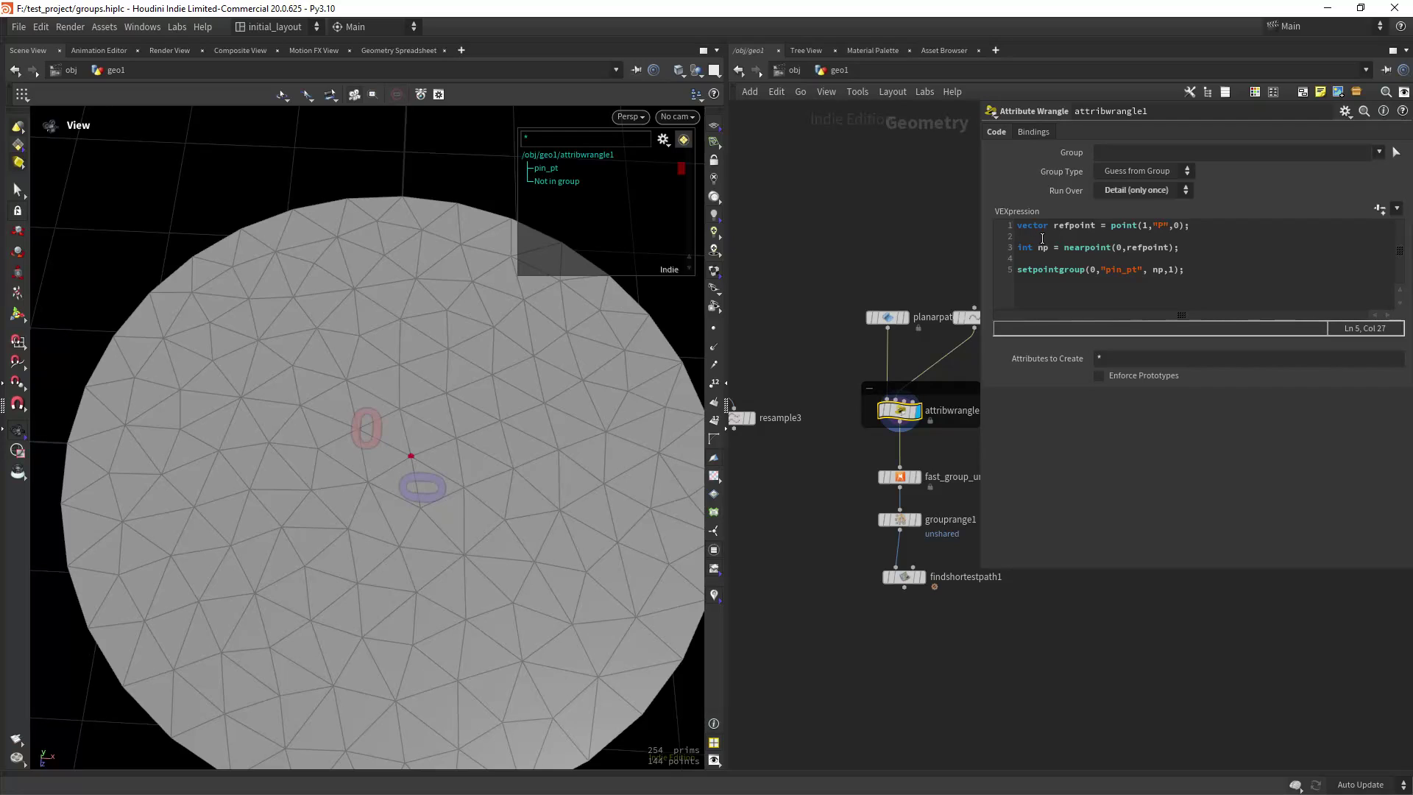
drag(1060, 226, 1147, 225)
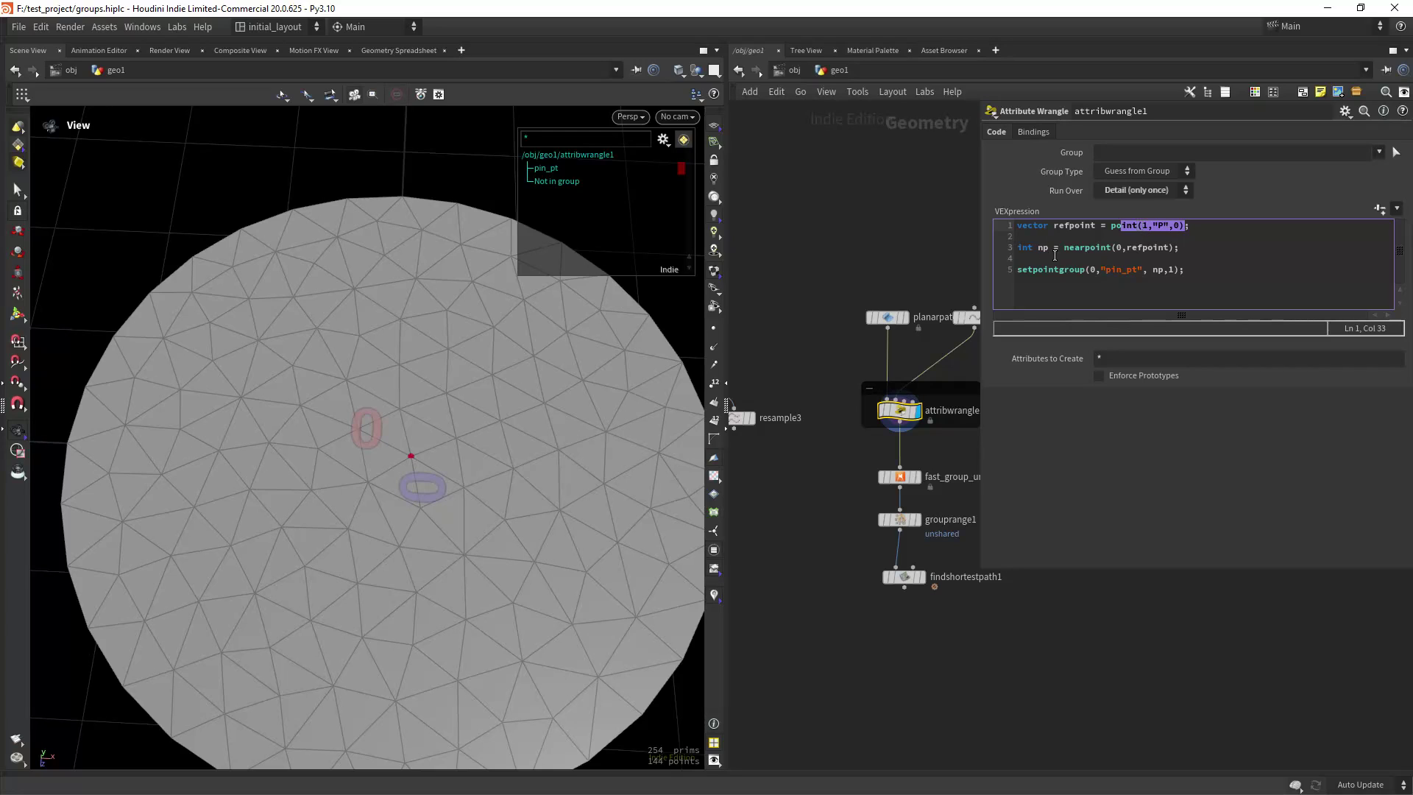
double_click(1085, 249)
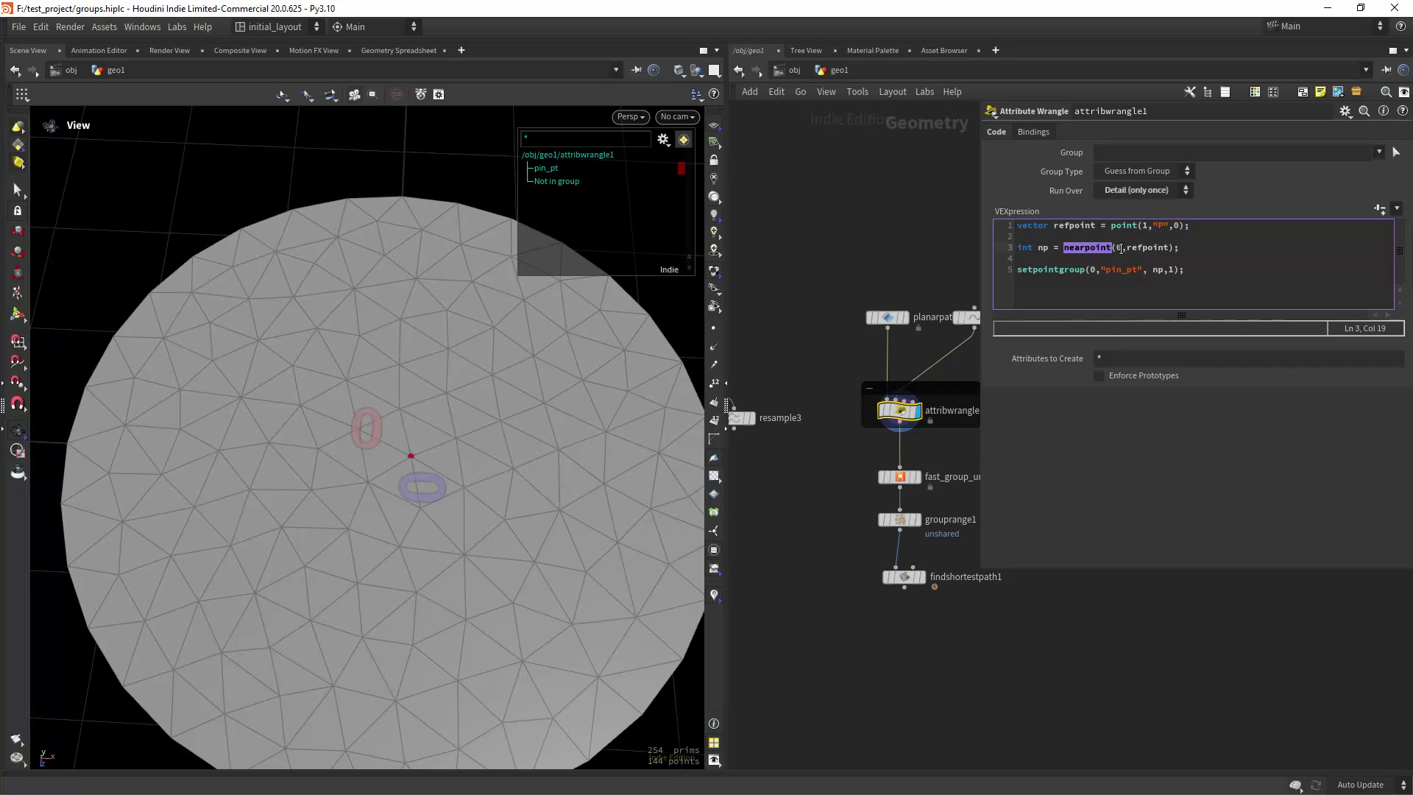
click(1116, 249)
double_click(1147, 248)
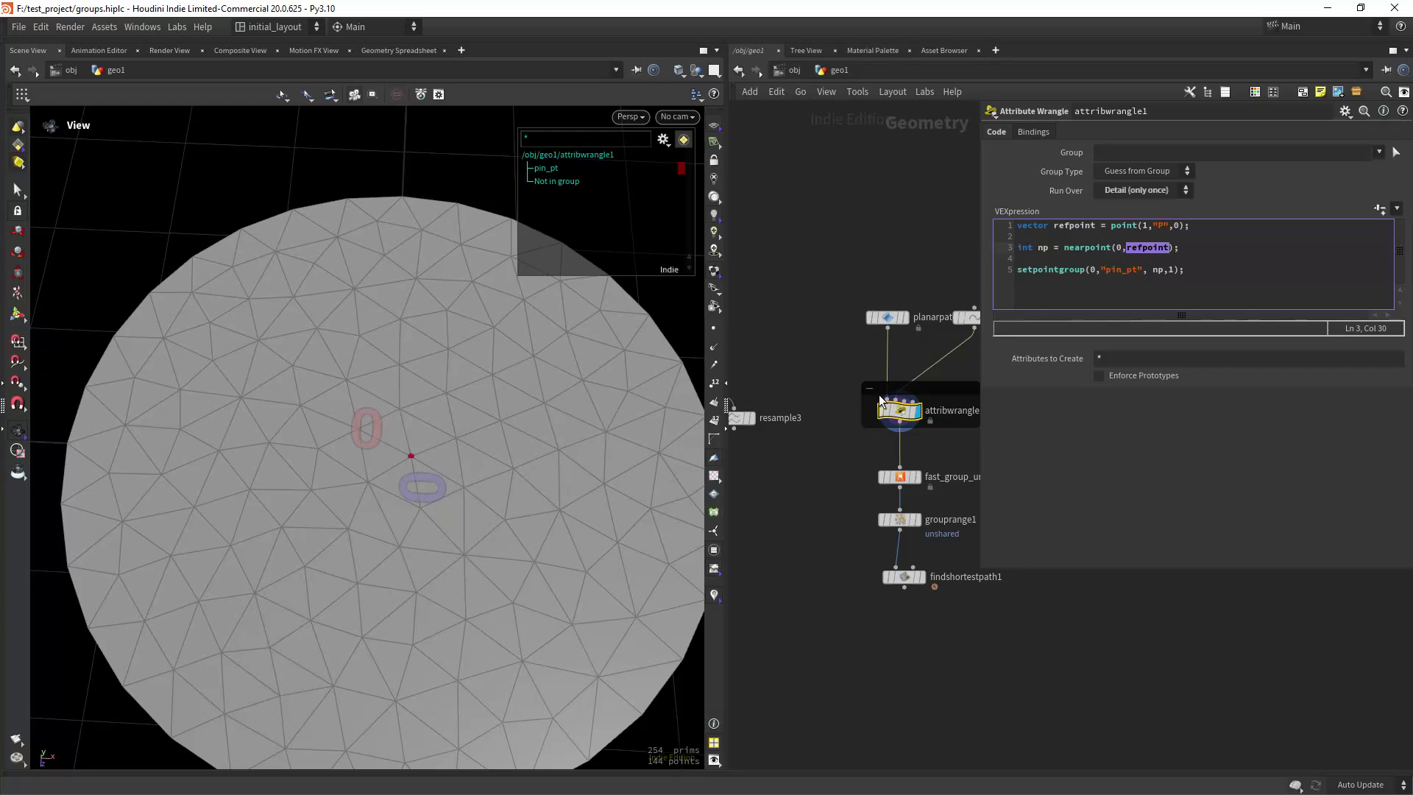
click(1146, 251)
drag(1034, 273, 1074, 271)
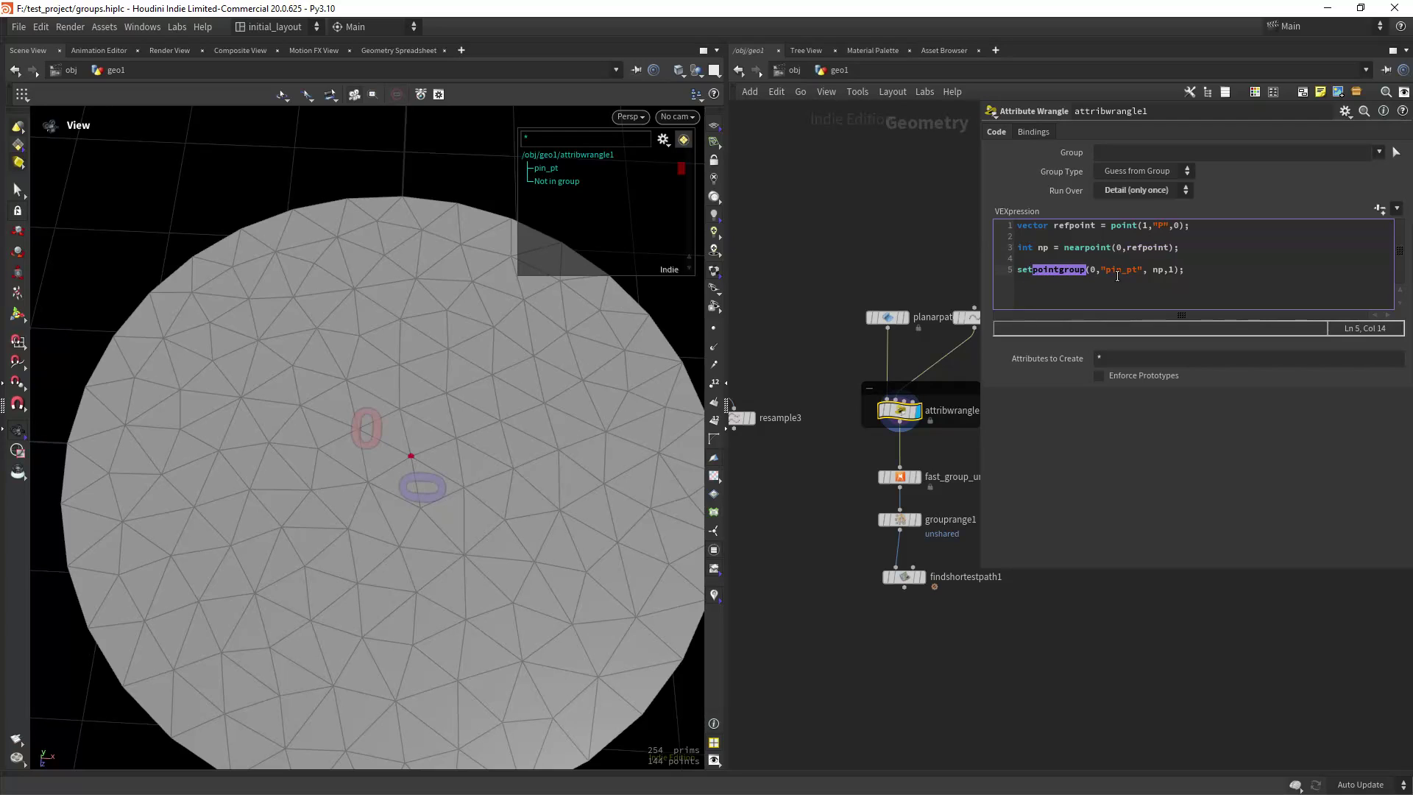
click(1109, 270)
right_drag(493, 467, 525, 448)
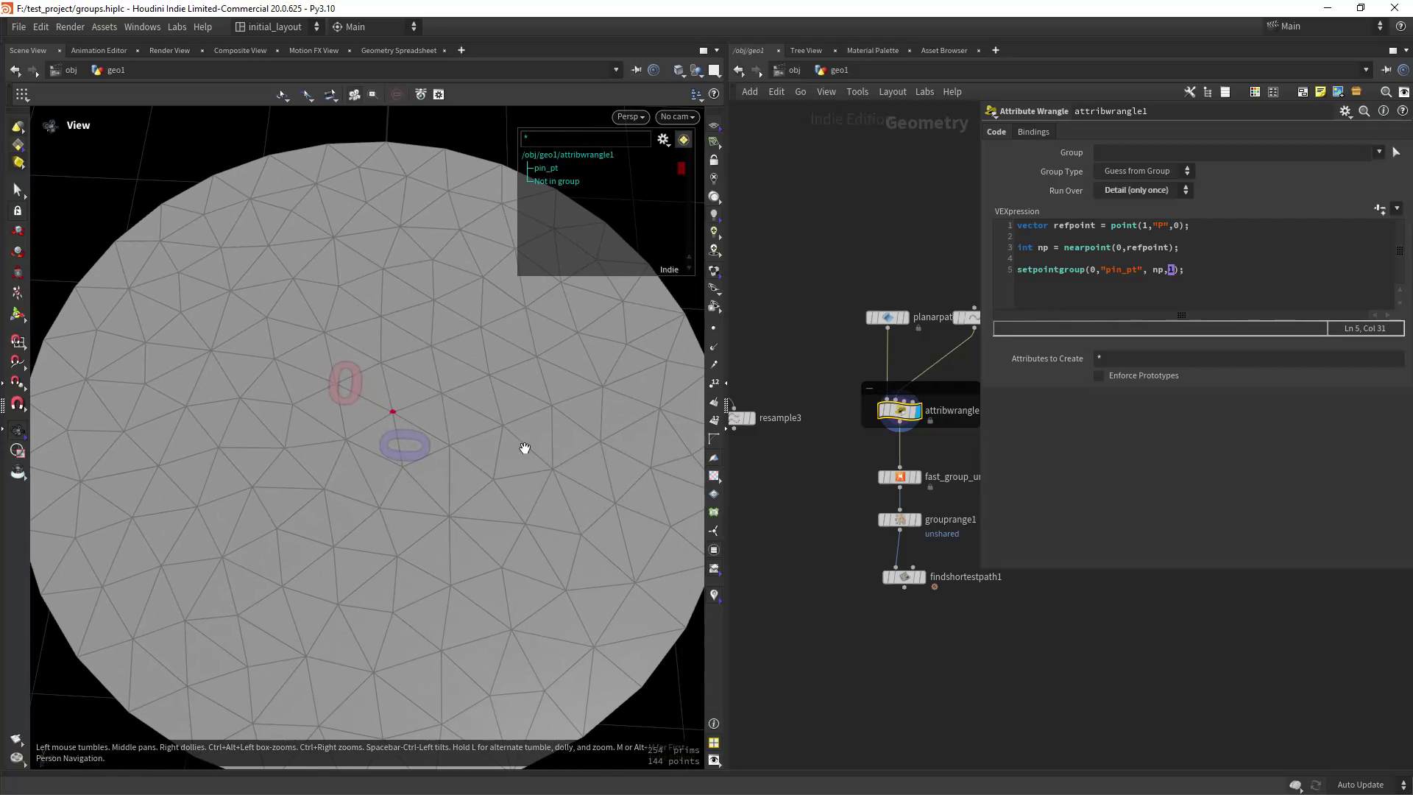
- Check the Run Over setting of attribwrangle1
click(1136, 190)
click(1138, 191)
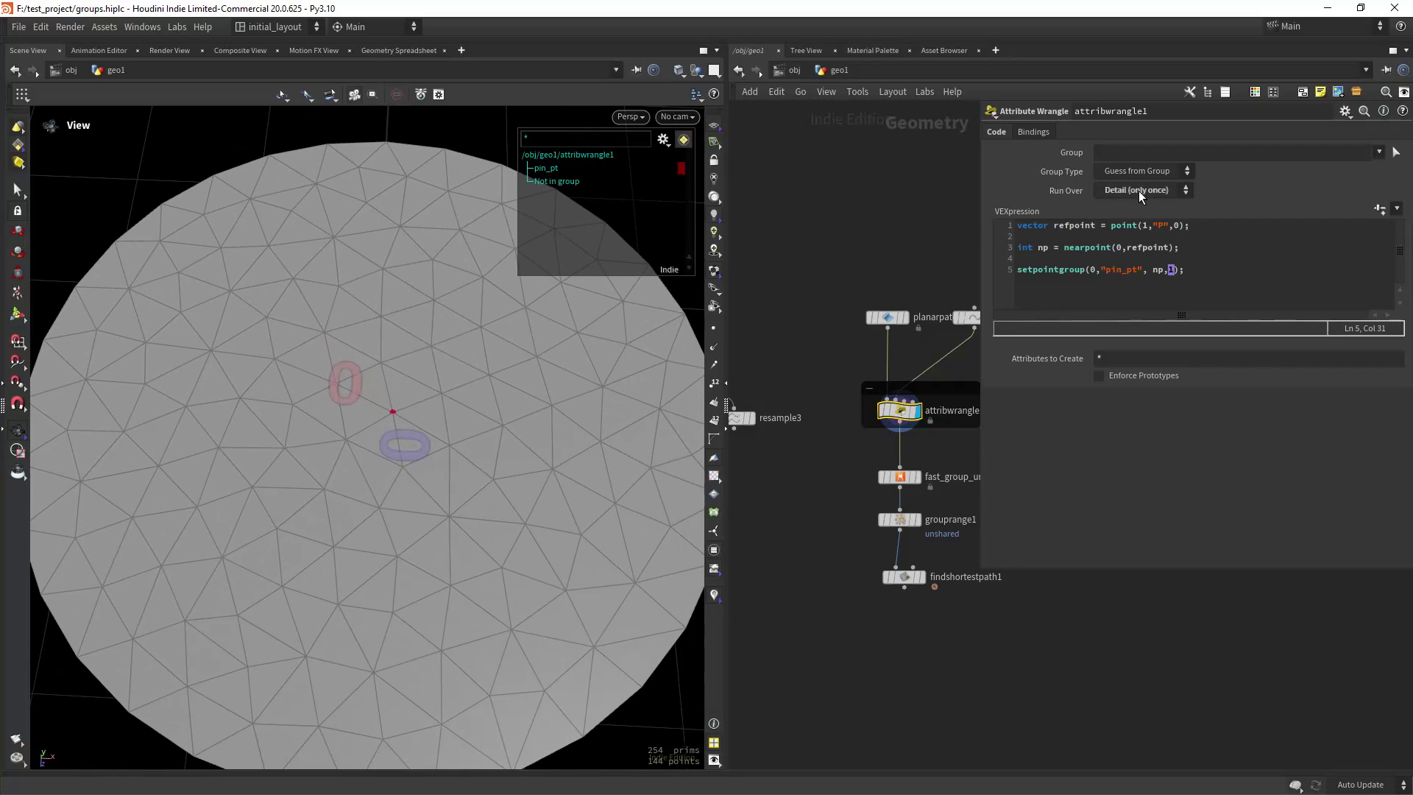
click(1138, 191)
click(810, 356)
- Display findshortestpath1 and inspect the paths running from the pinned point to the patch's border
middle_drag(837, 497, 763, 451)
scroll(580, 515, down, 3)
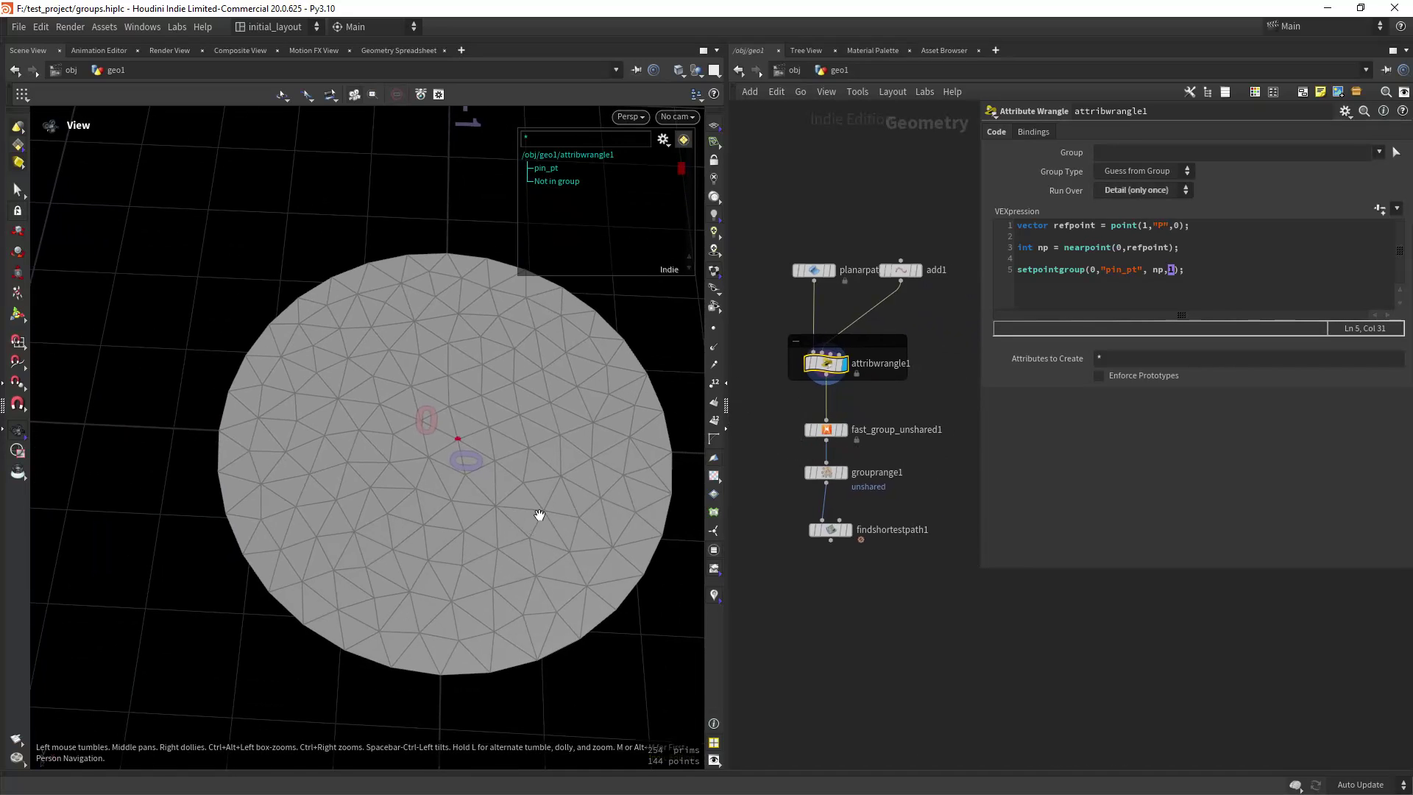
click(847, 530)
click(833, 530)
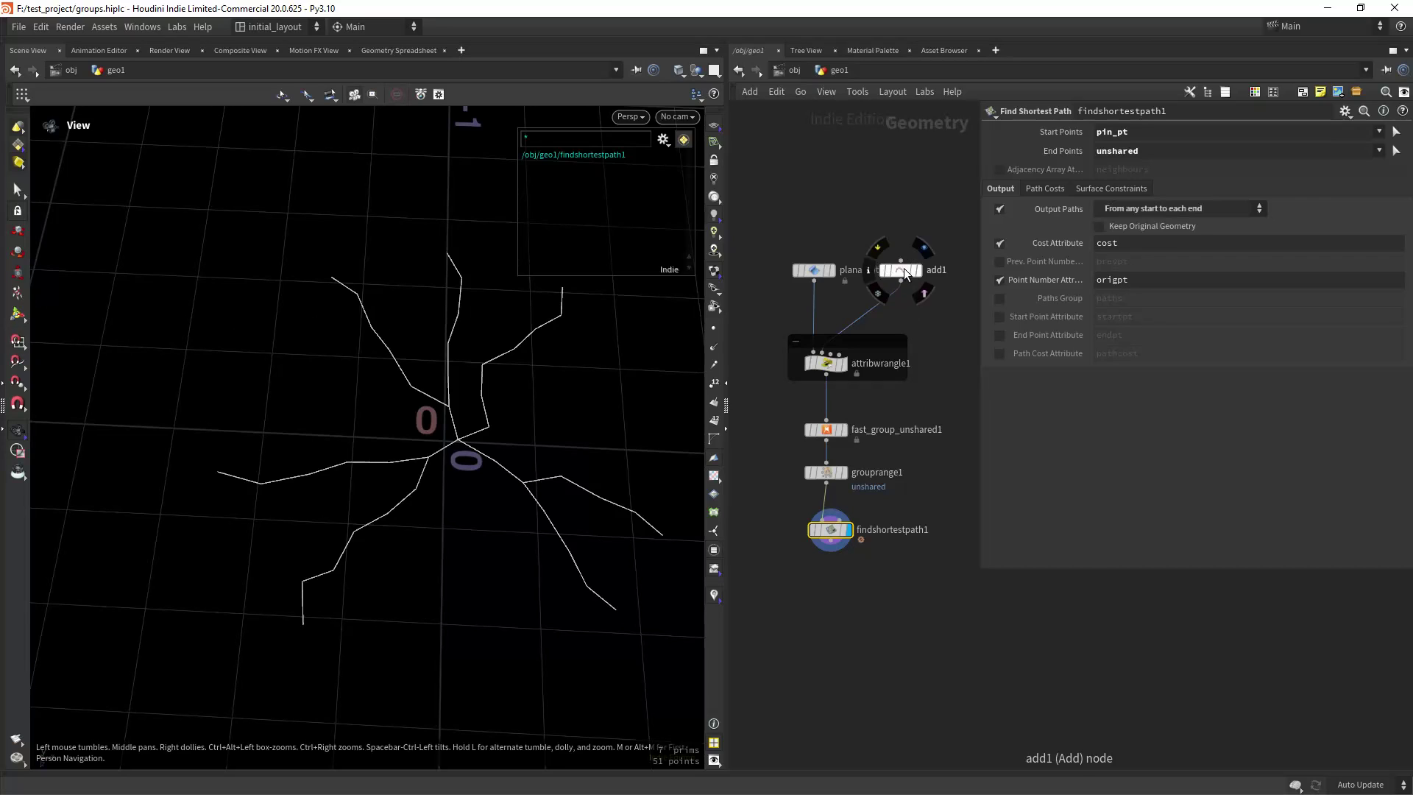
- Move add1's point slightly off the origin to about 0.048, 0.001, -0.006 with the viewport handle
click(903, 269)
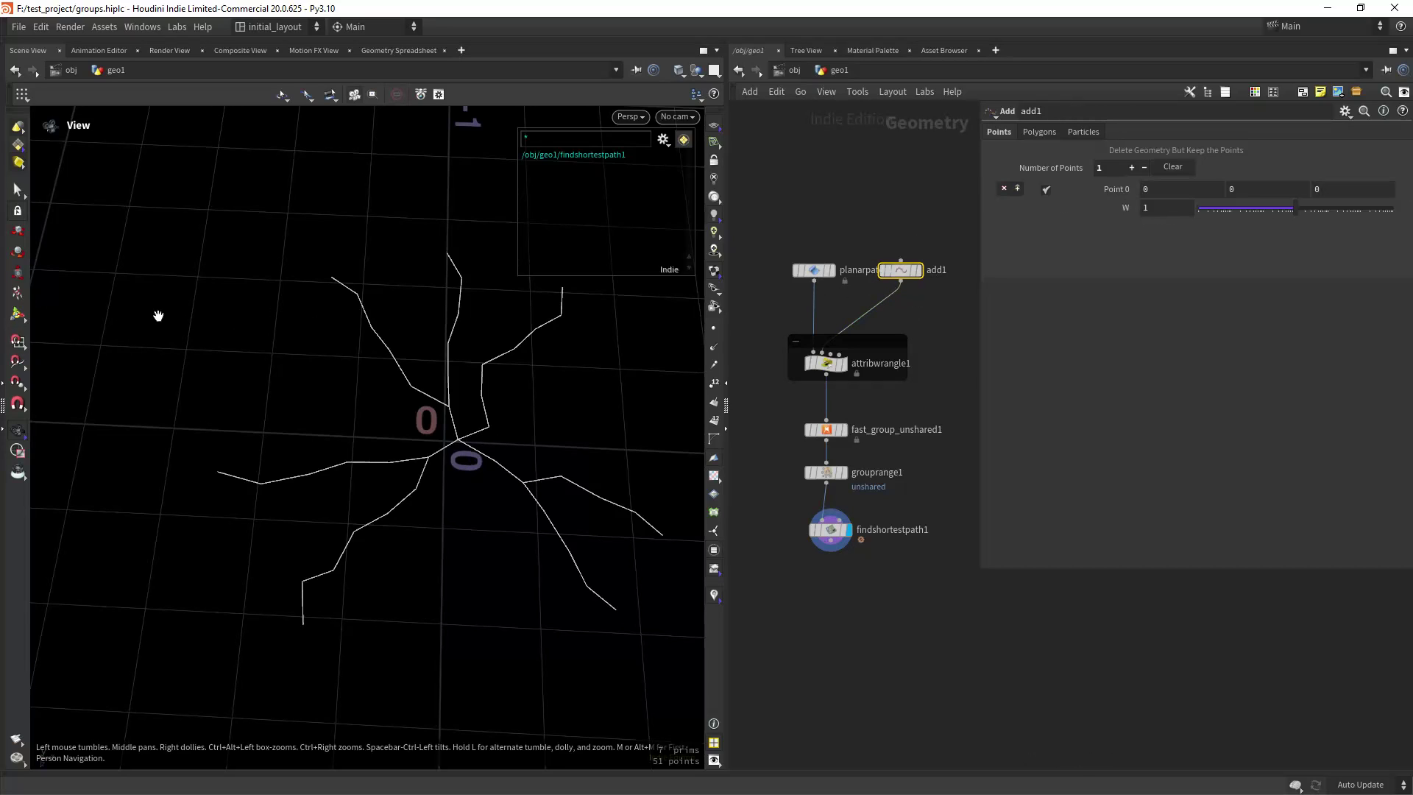
click(17, 316)
mouse_move(455, 447)
mouse_down()
mouse_move(570, 405)
mouse_move(291, 379)
mouse_move(593, 378)
mouse_move(550, 413)
mouse_move(307, 323)
mouse_move(338, 537)
mouse_move(577, 426)
mouse_move(461, 350)
mouse_move(418, 491)
mouse_move(582, 399)
mouse_move(369, 374)
mouse_move(451, 477)
mouse_move(501, 365)
mouse_move(299, 389)
mouse_move(482, 489)
mouse_move(510, 324)
mouse_move(349, 480)
mouse_move(598, 426)
mouse_move(434, 340)
mouse_move(382, 464)
mouse_move(465, 442)
mouse_up()
click(18, 437)
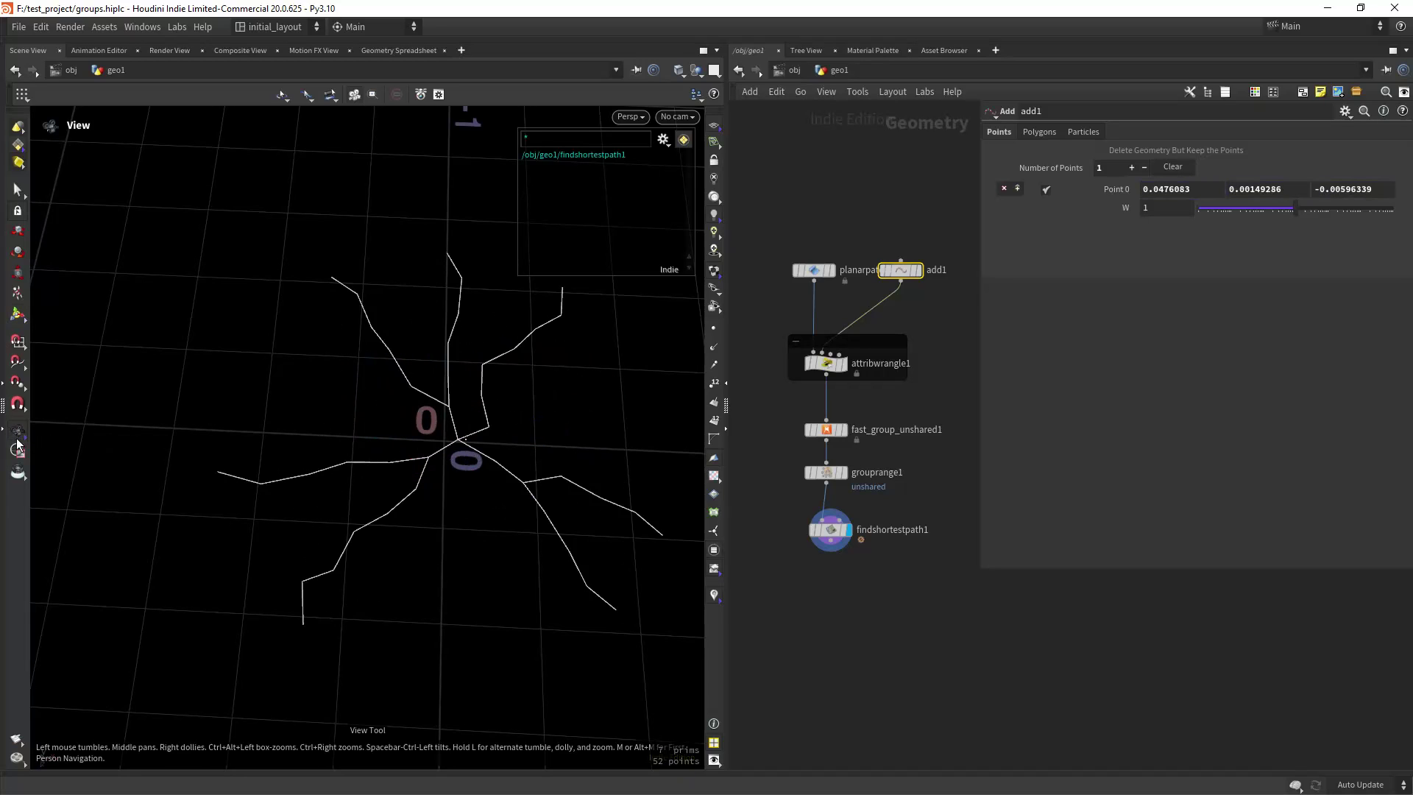
- Display fast_group_unshared1 and grouprange1 in turn to examine the unshared border points and the settings that thin them out
click(844, 430)
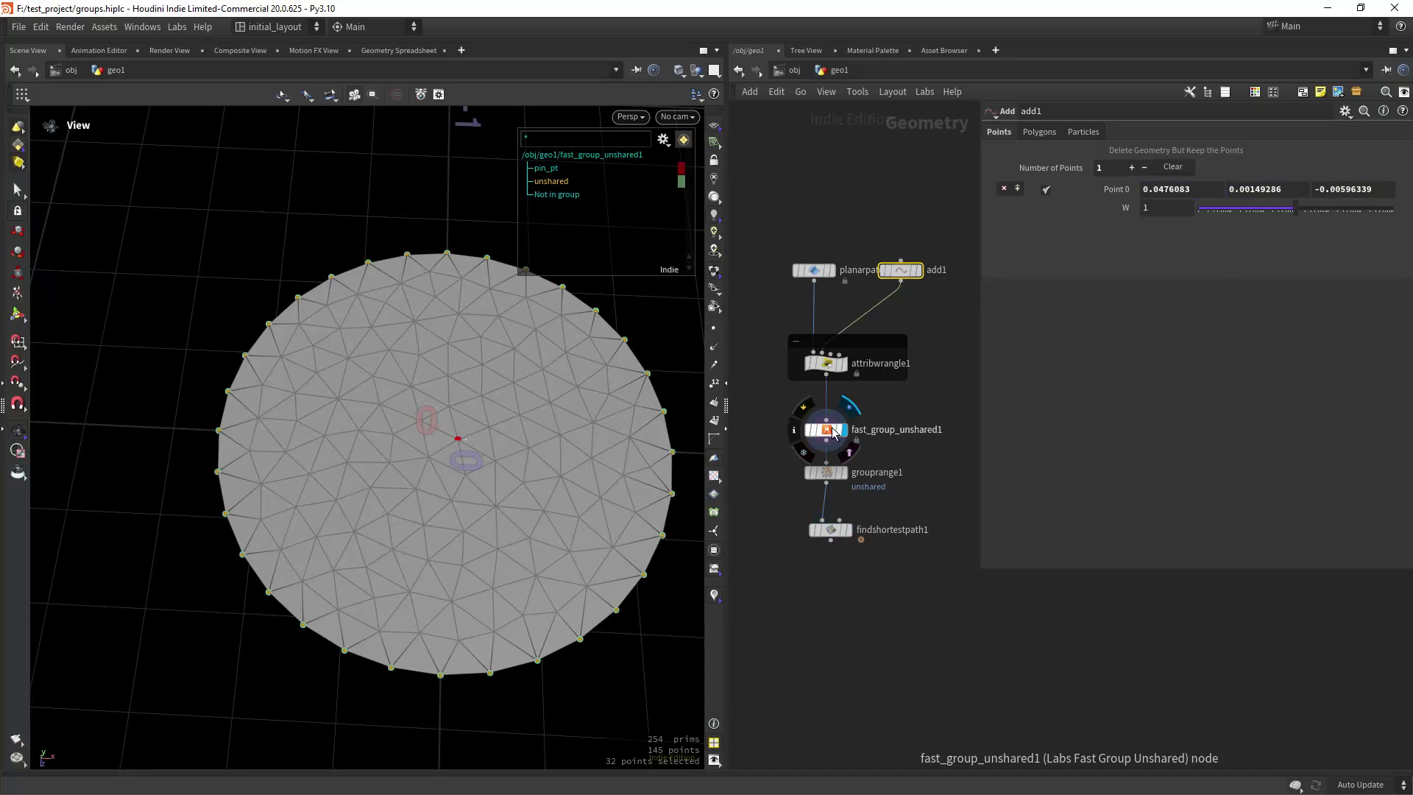
click(837, 437)
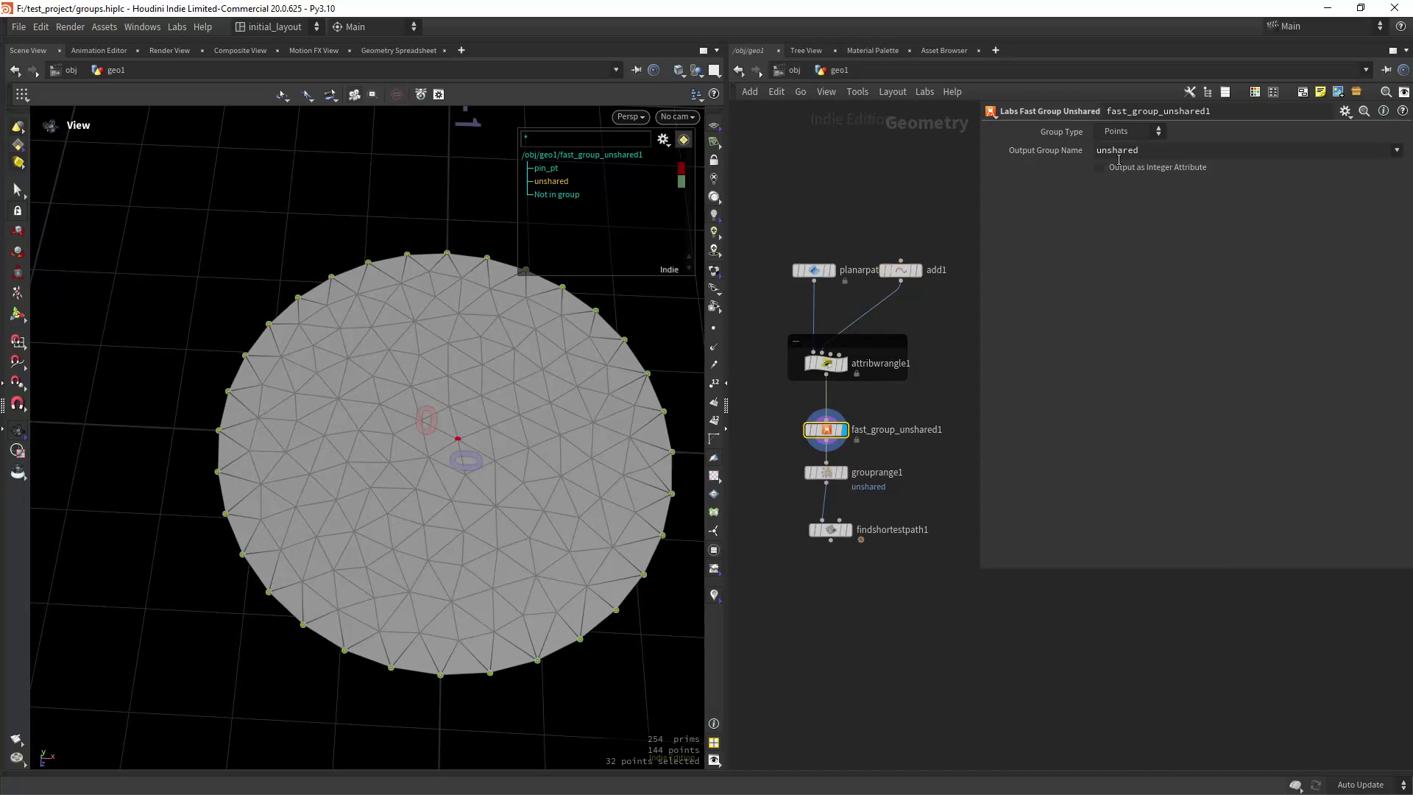
click(846, 474)
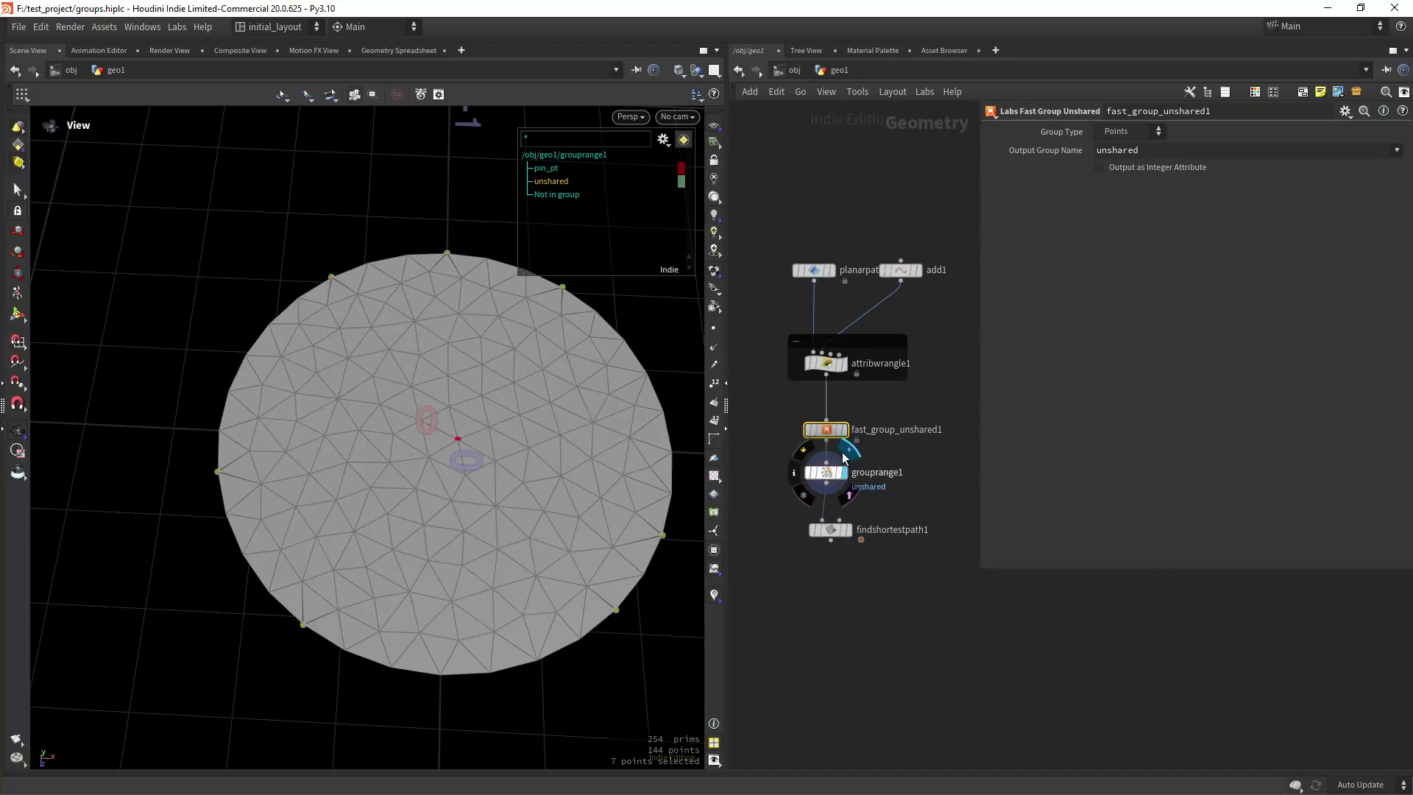
click(829, 470)
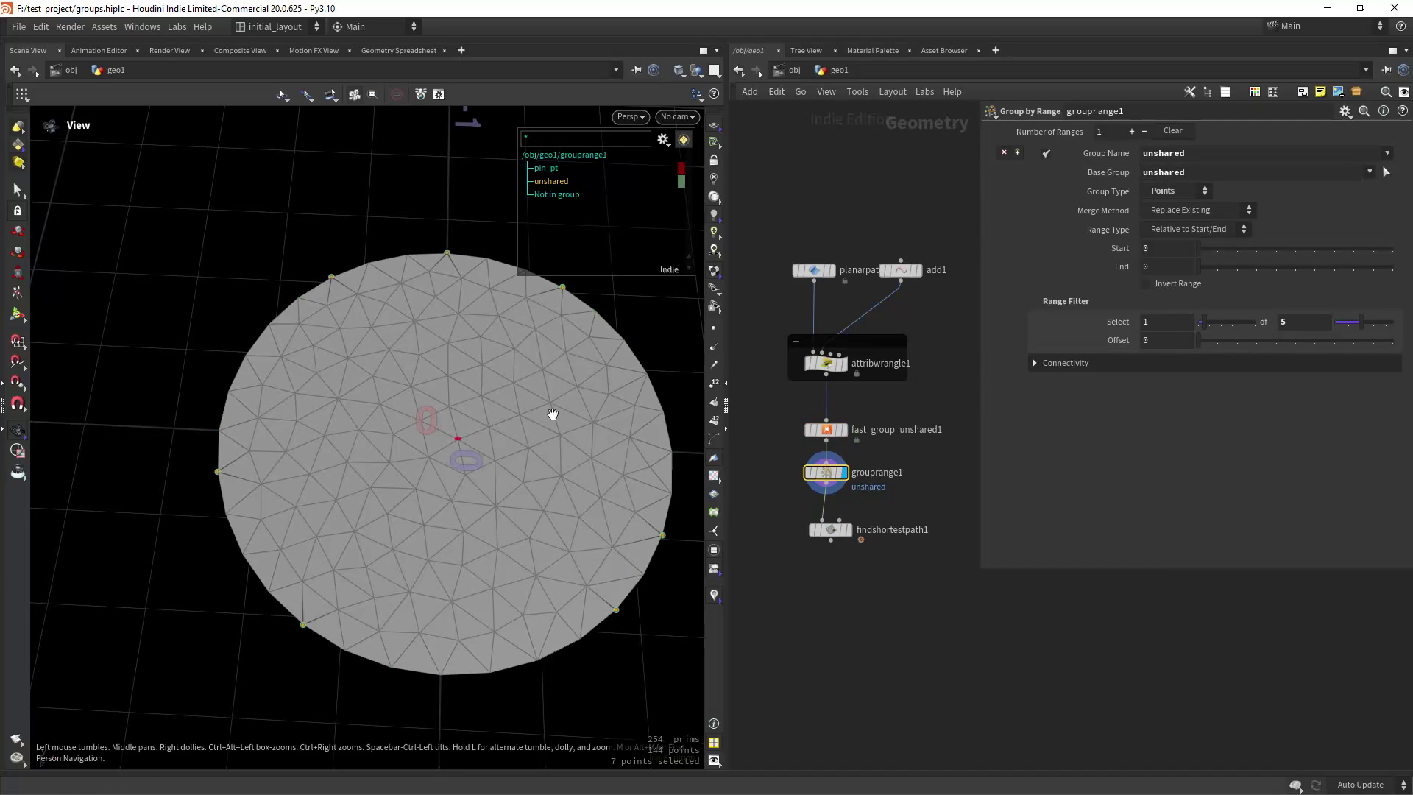
scroll(530, 516, down, 3)
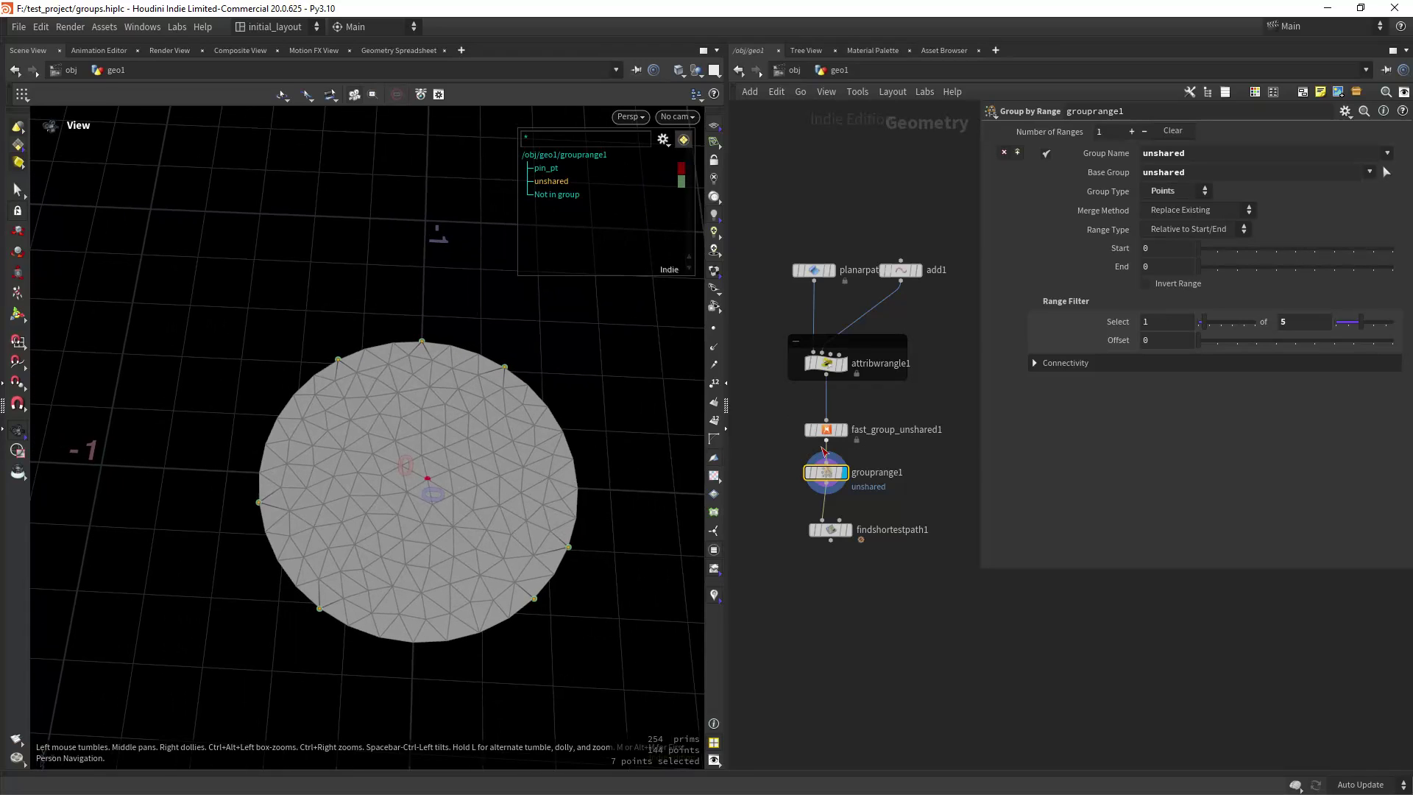
- Display findshortestpath1 again and review its start points, end points and output path settings
click(843, 531)
click(832, 533)
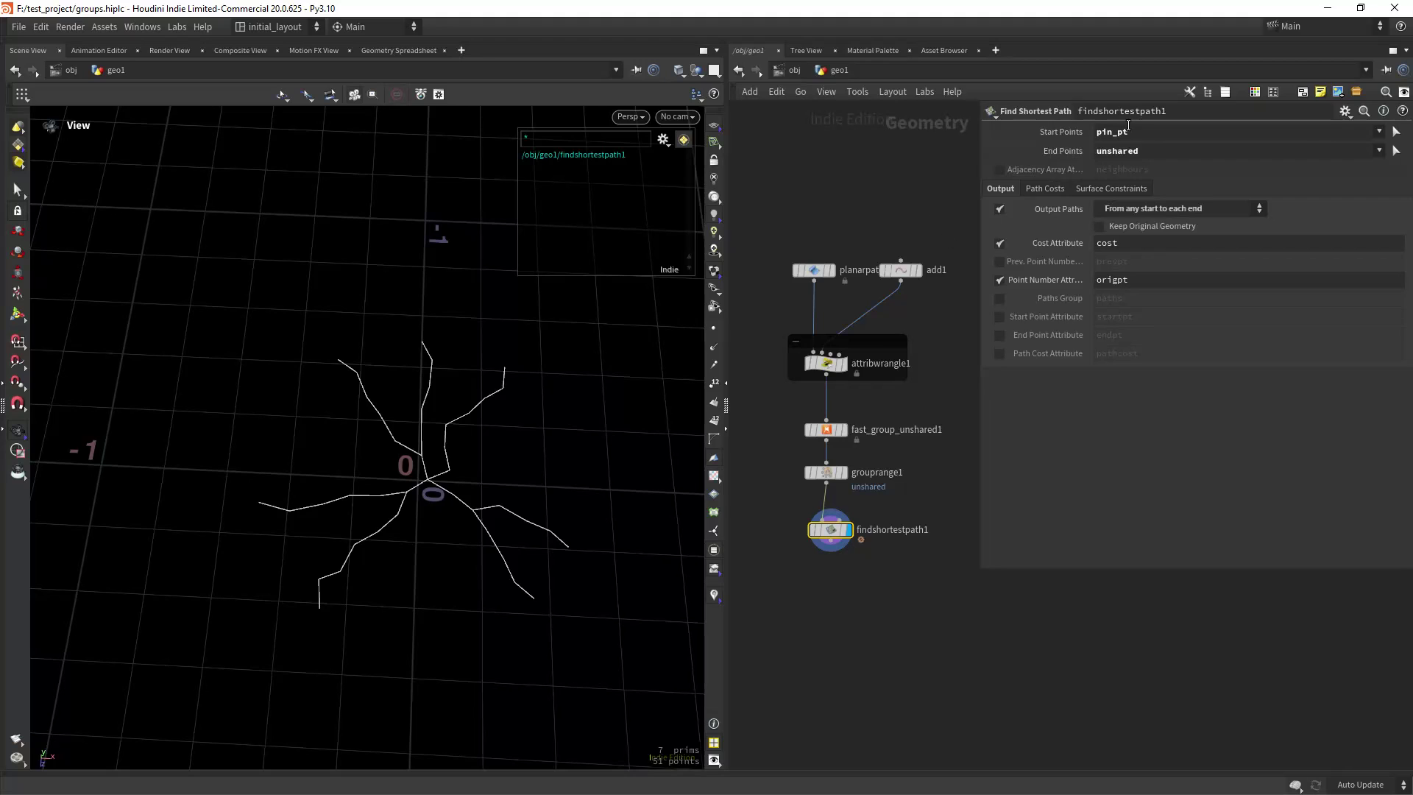
click(1000, 208)
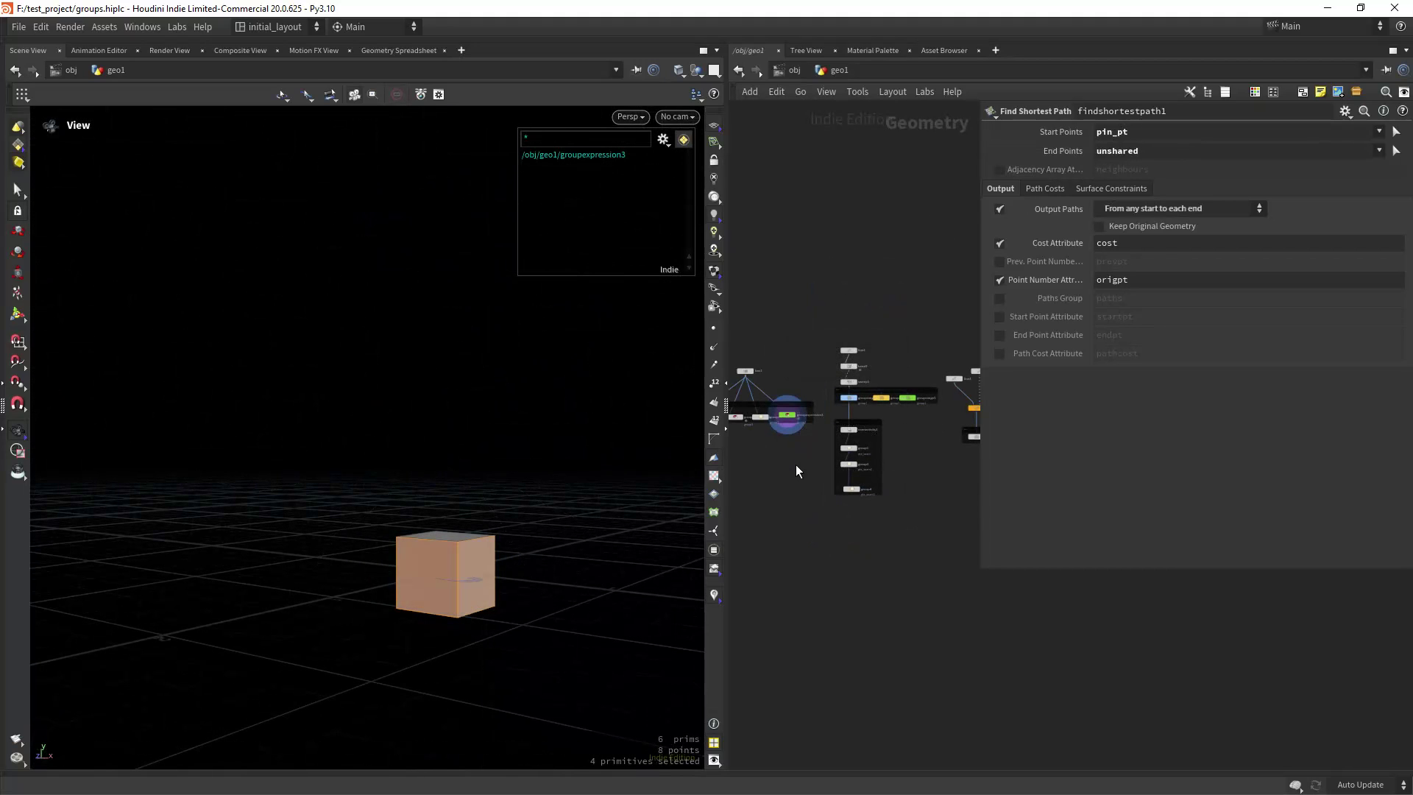
scroll(802, 467, up, 5)
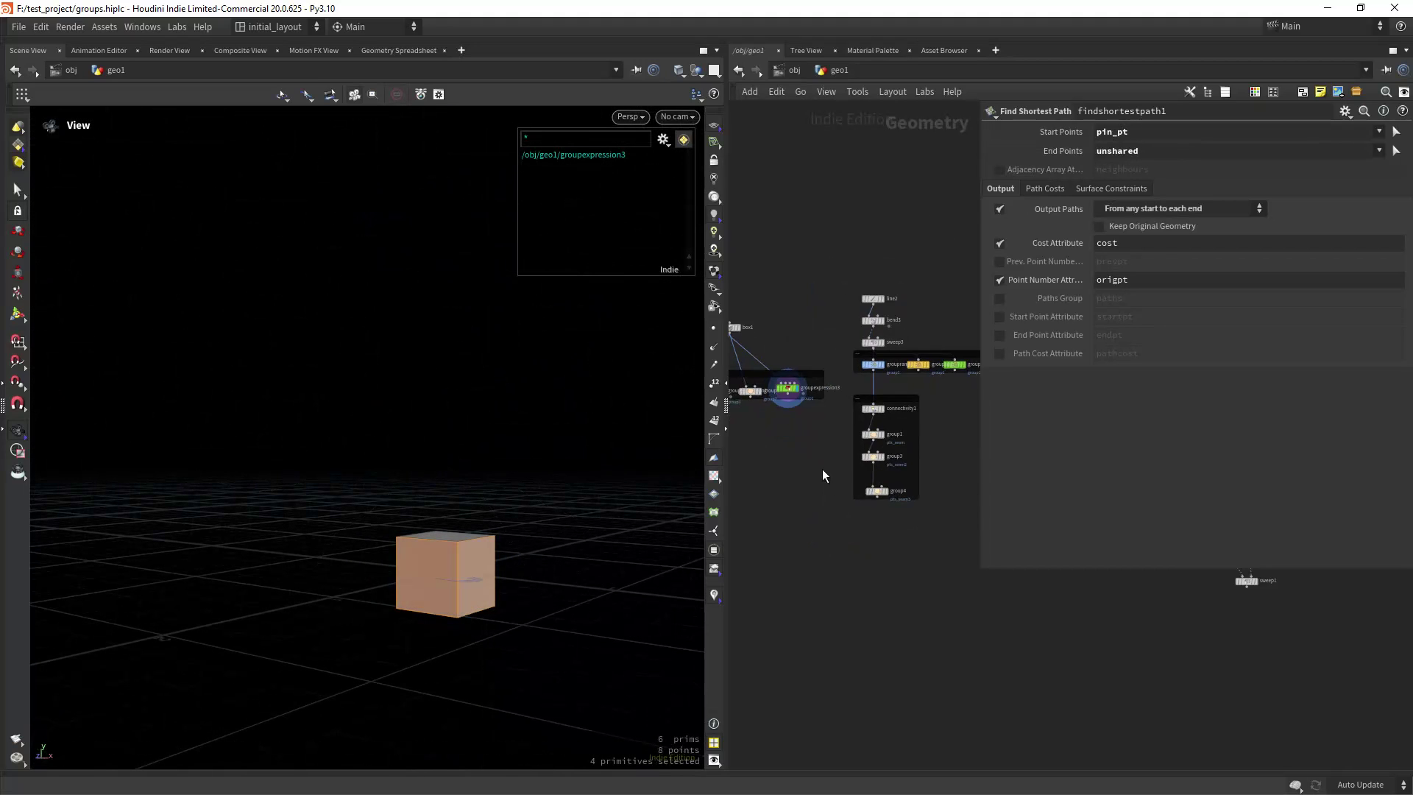
- Display group4 and inspect the pts_seam point groups on the bent sweep
click(841, 446)
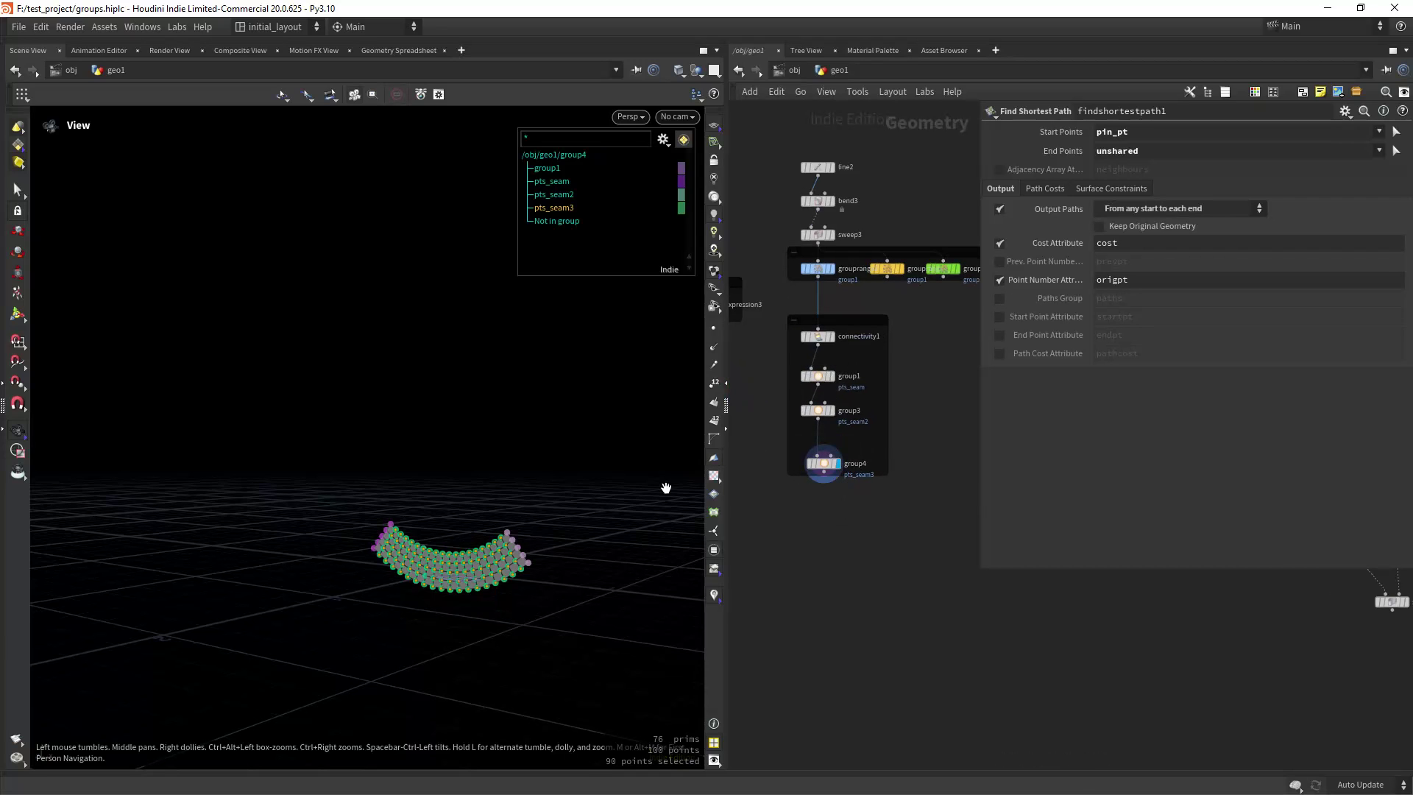
drag(609, 550, 567, 539)
middle_drag(842, 544, 662, 529)
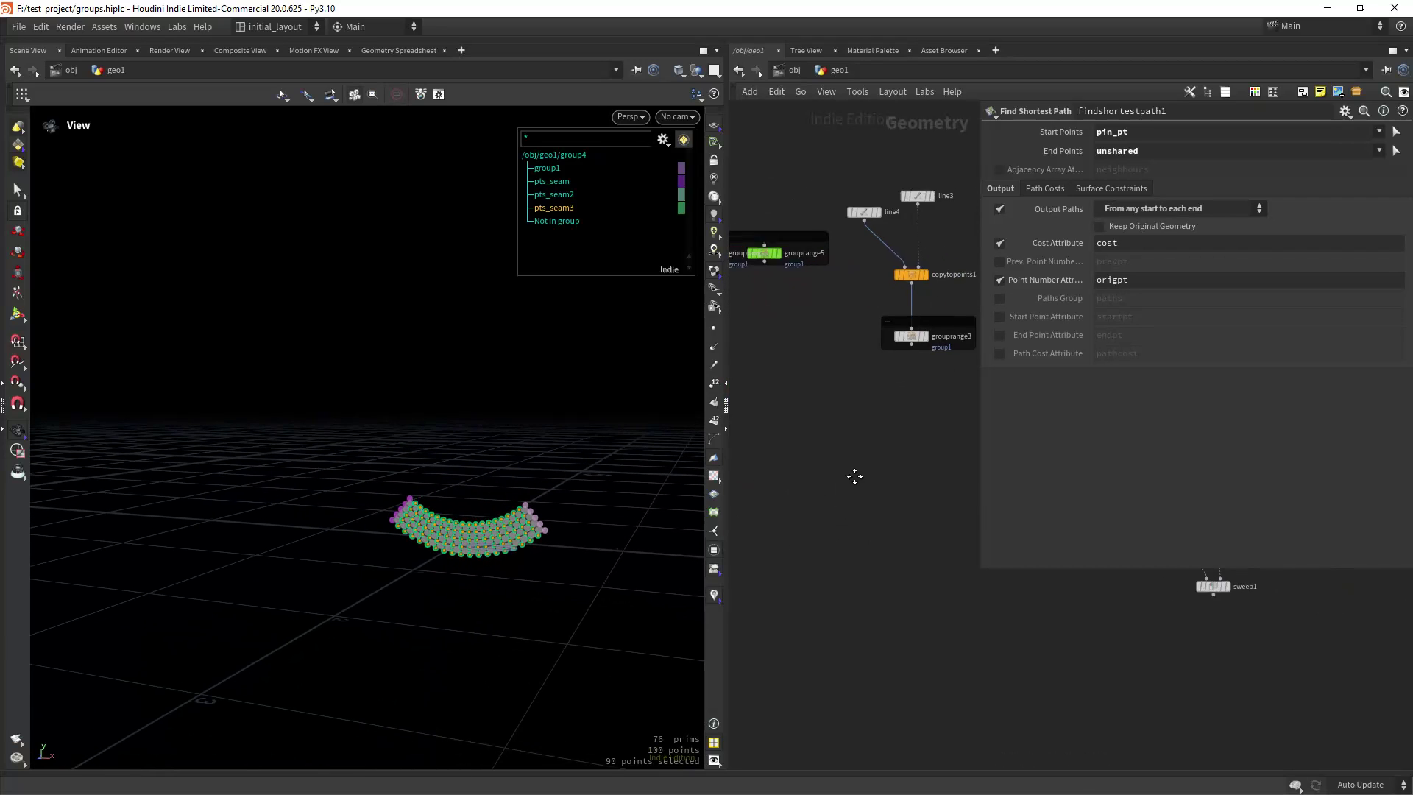
- Display grouprange3 and group5 in turn to review the range group and the grouped top edges of the box
middle_drag(855, 476, 759, 544)
click(835, 392)
drag(640, 510, 587, 515)
middle_drag(974, 473, 819, 374)
click(843, 298)
middle_drag(942, 536, 896, 492)
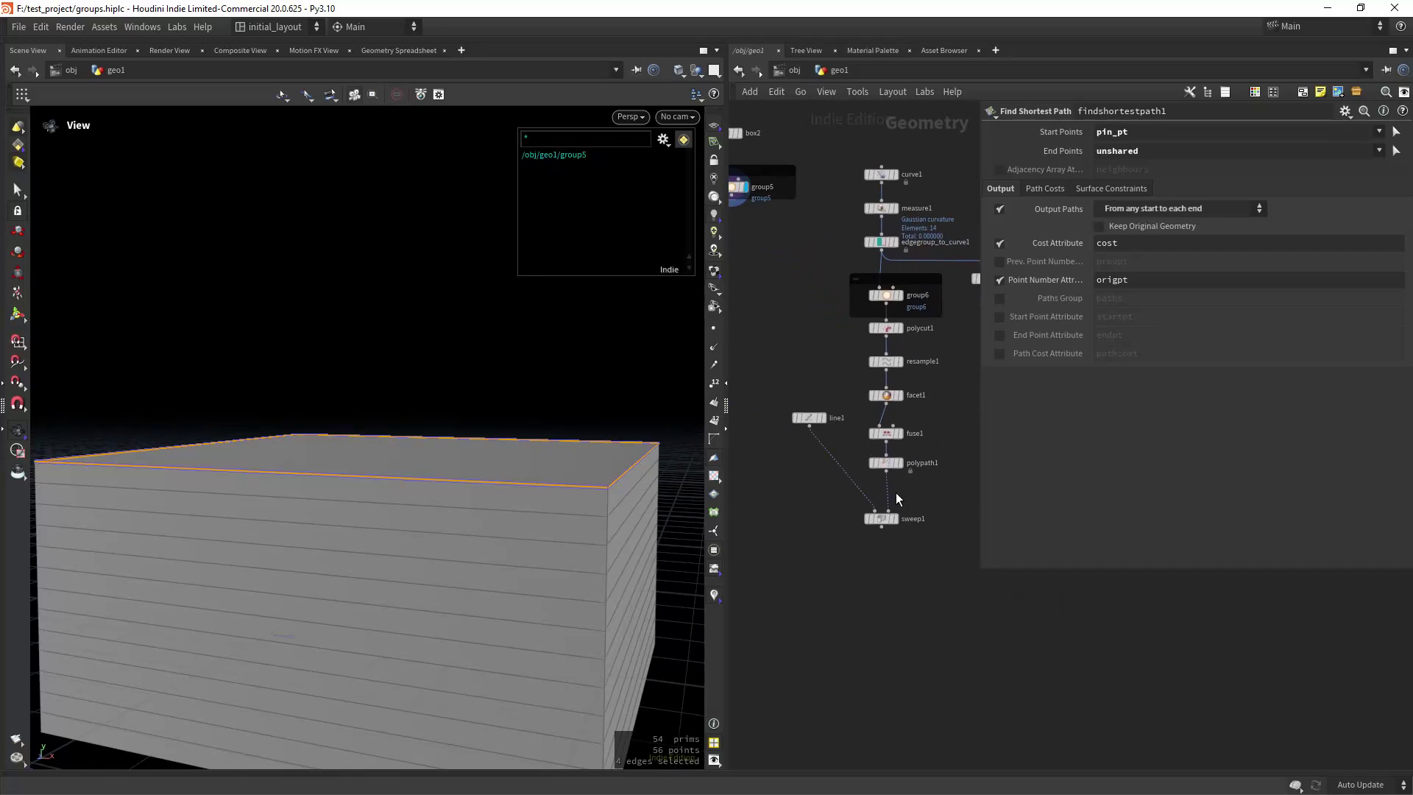
- Display sweep1 and inspect the swept moulding with its group6 points from several angles
click(900, 502)
right_drag(637, 515, 515, 552)
drag(514, 552, 527, 521)
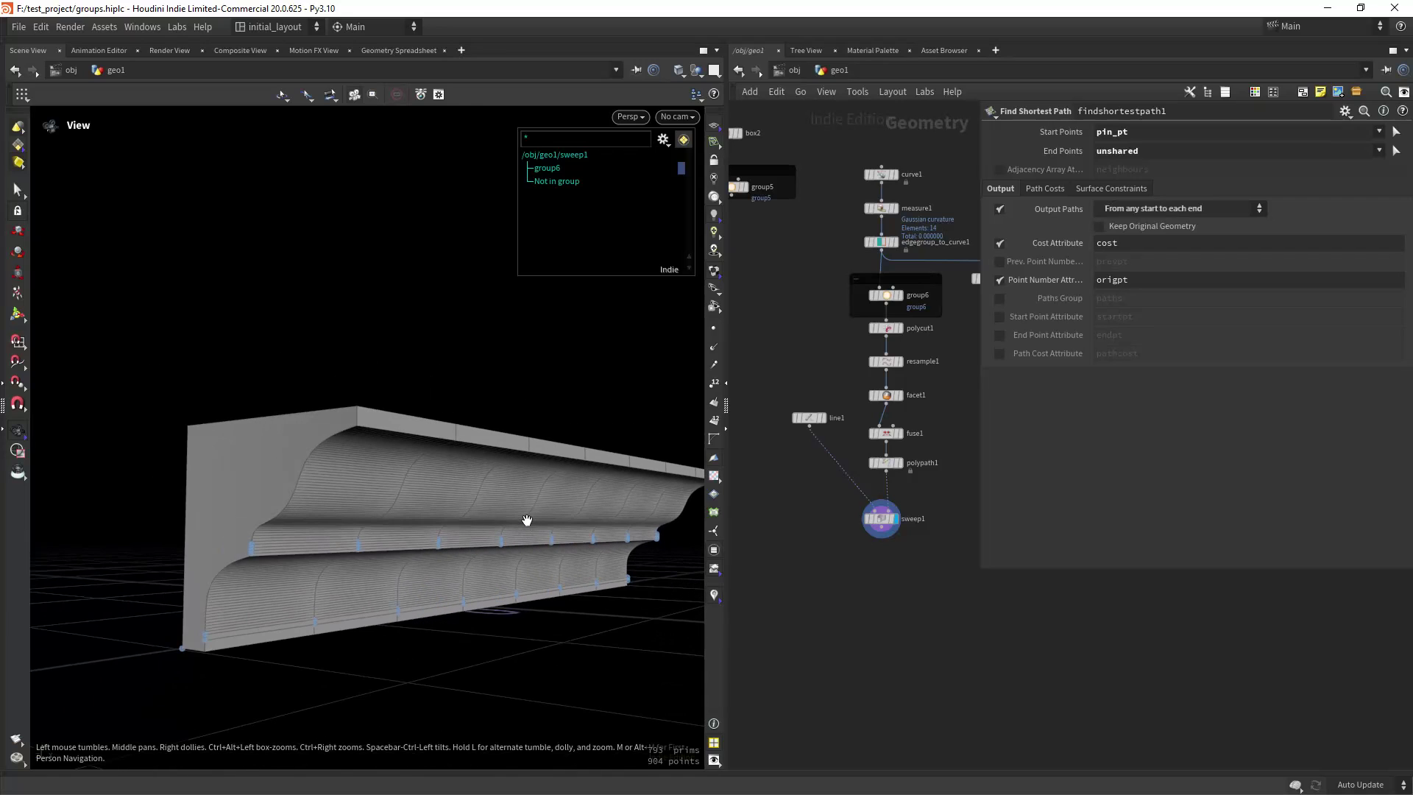